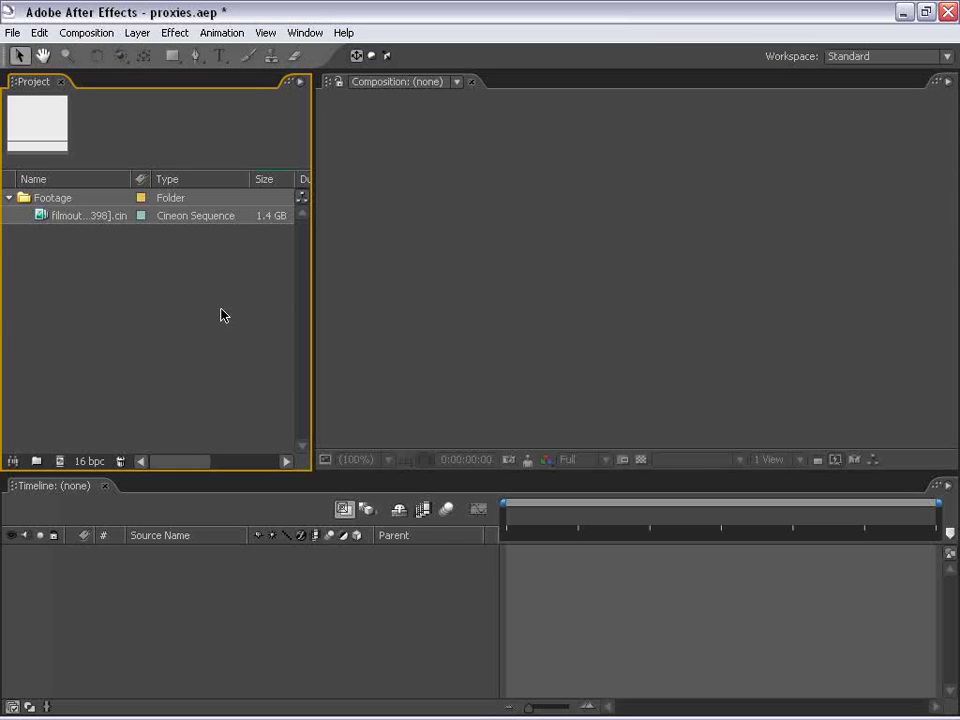
Create the 1280x720, 30 fps composition filmout 2 from the Cineon footage sequence
click(75, 218)
drag(58, 218, 475, 274)
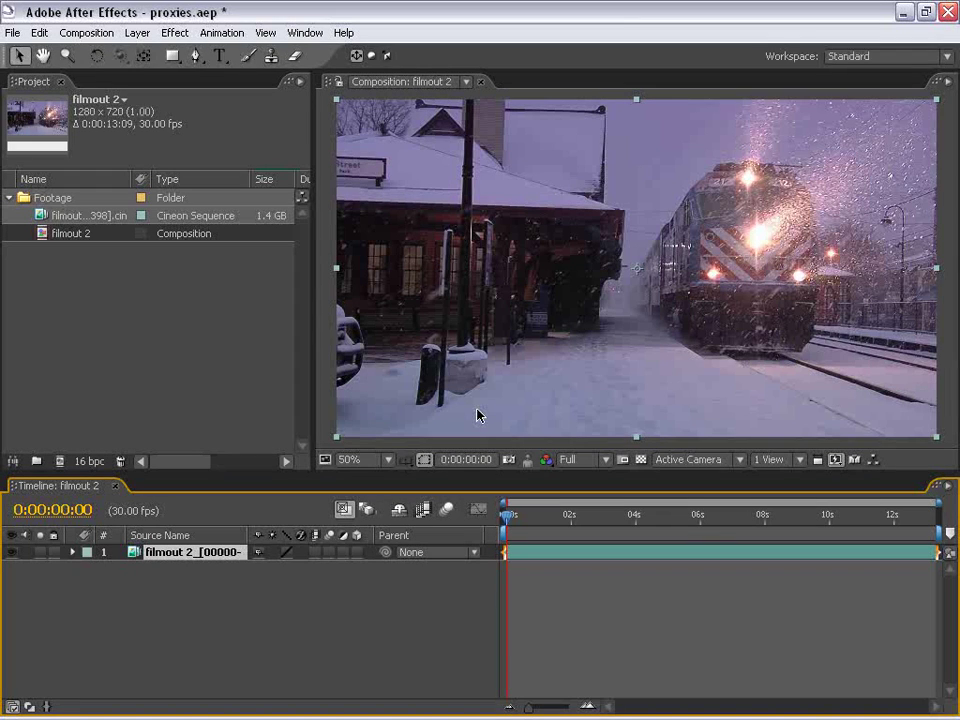
Widen the Project panel's Name column and view the composition at 100% magnification
click(111, 292)
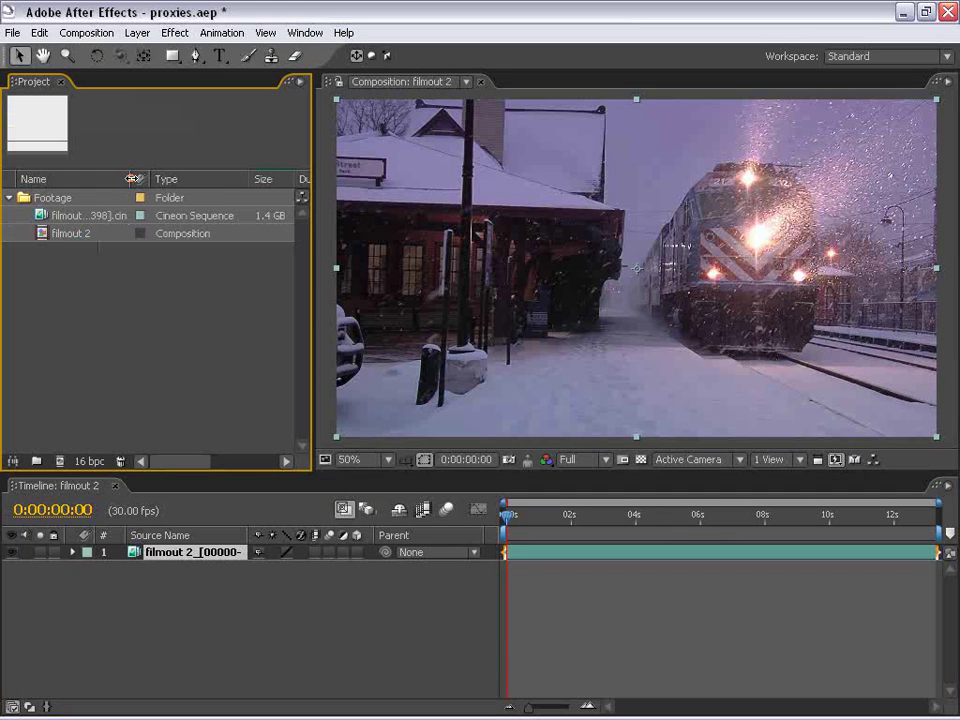
drag(135, 178, 160, 178)
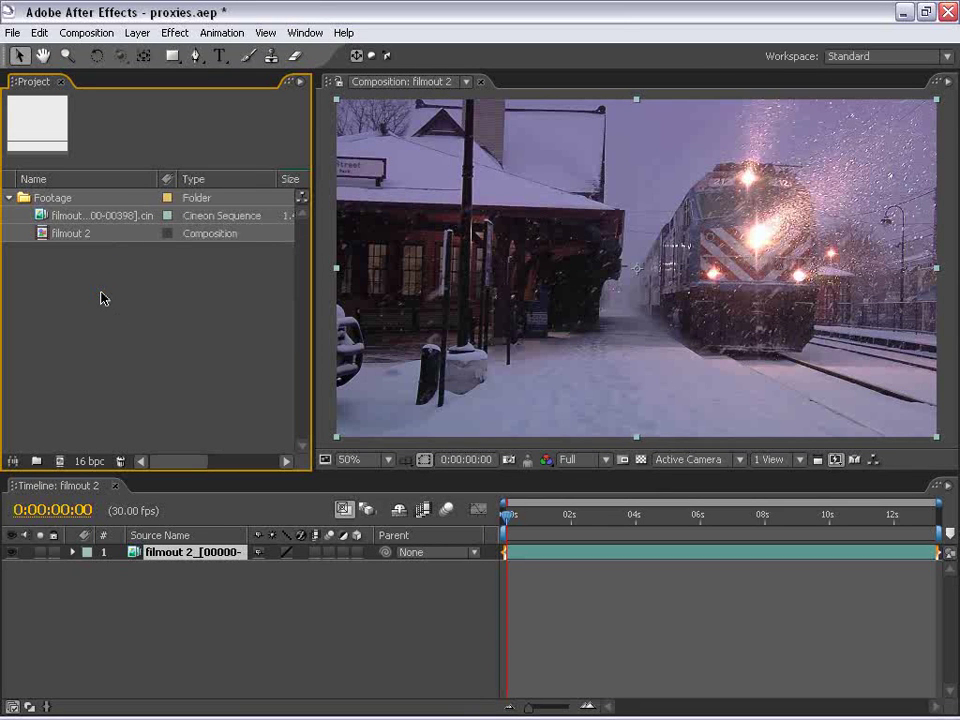
click(345, 461)
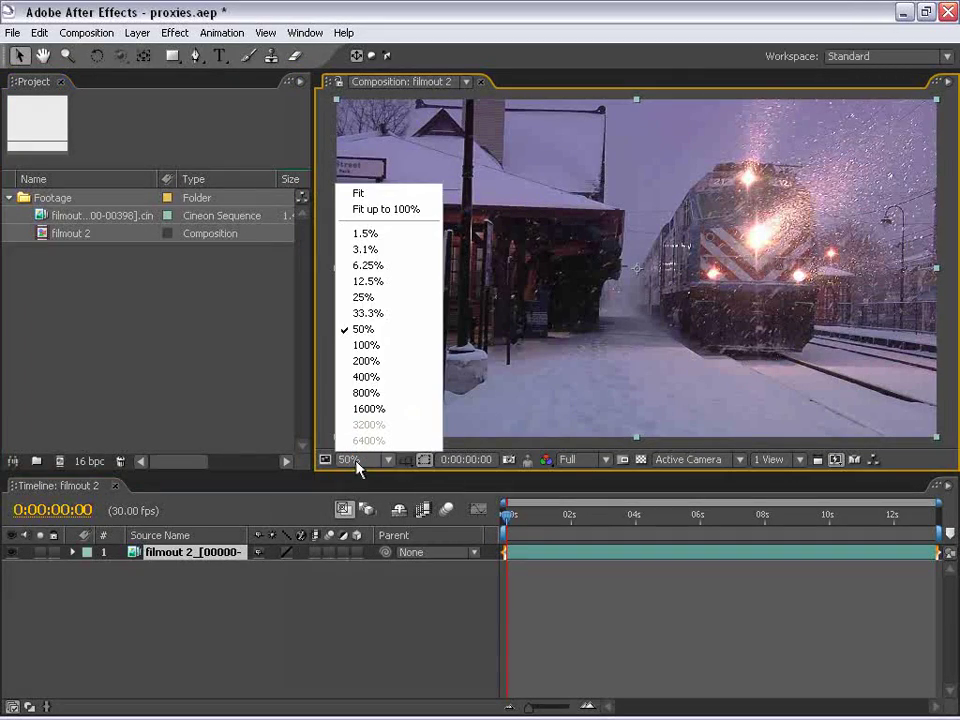
click(392, 345)
Maximize the composition panel to pan around the train detail, then restore the normal layout
key(grave)
scroll(328, 414, up, 1)
drag(328, 414, 482, 321)
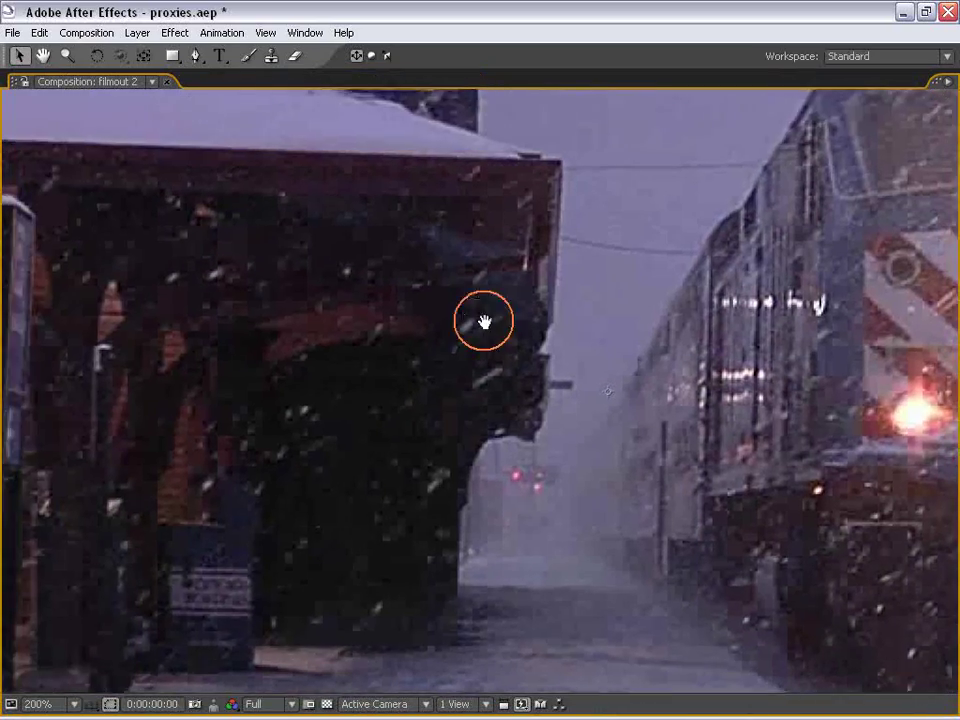
scroll(300, 383, down, 1)
drag(300, 383, 553, 336)
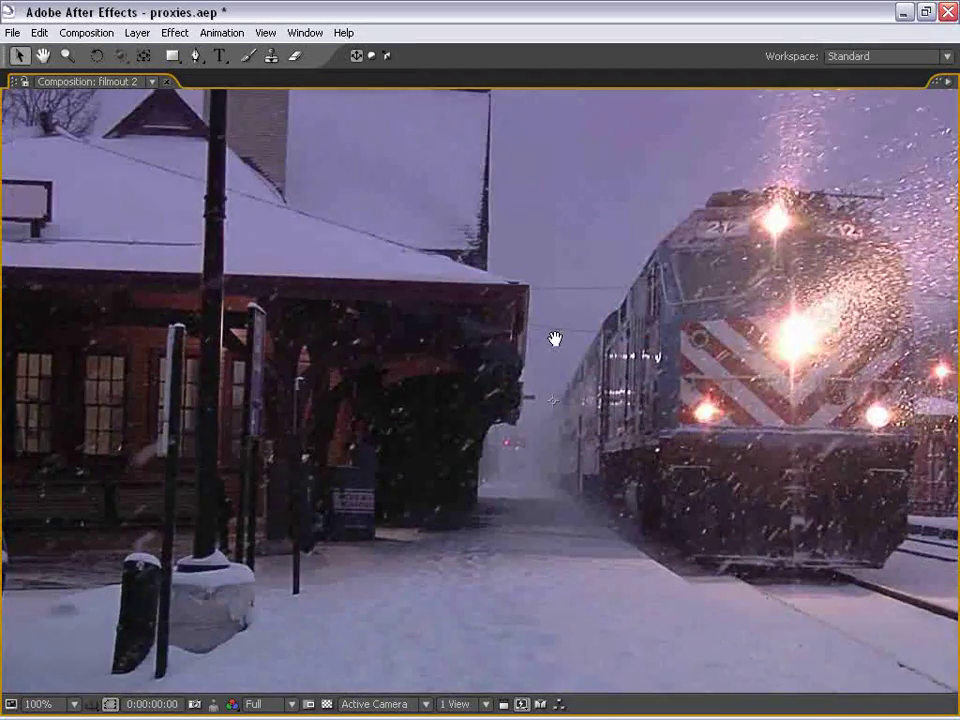
key(grave)
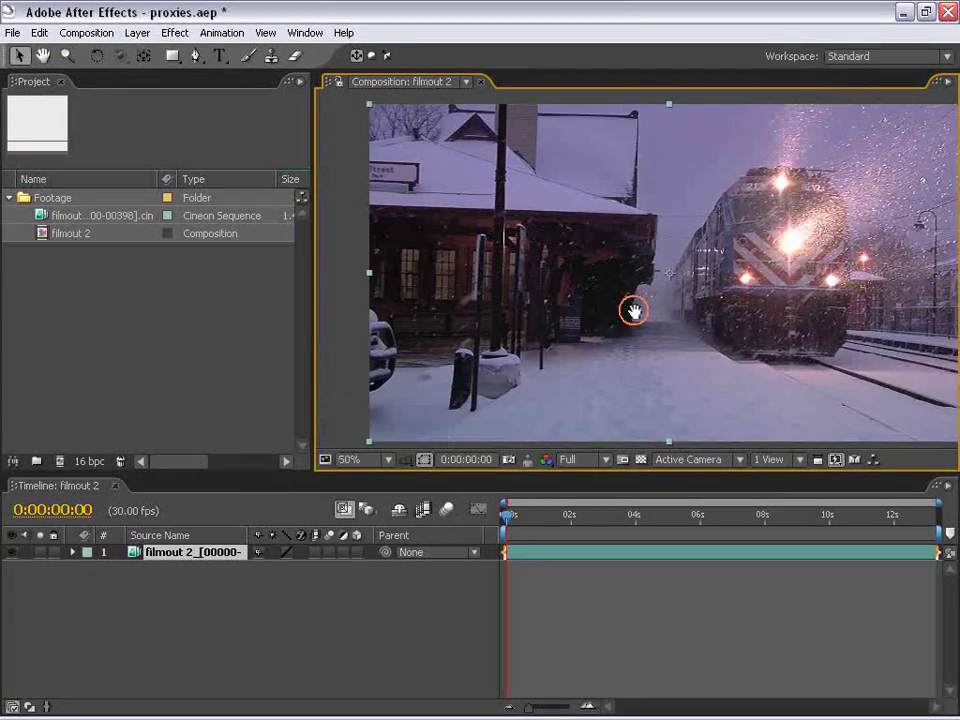
drag(632, 311, 602, 309)
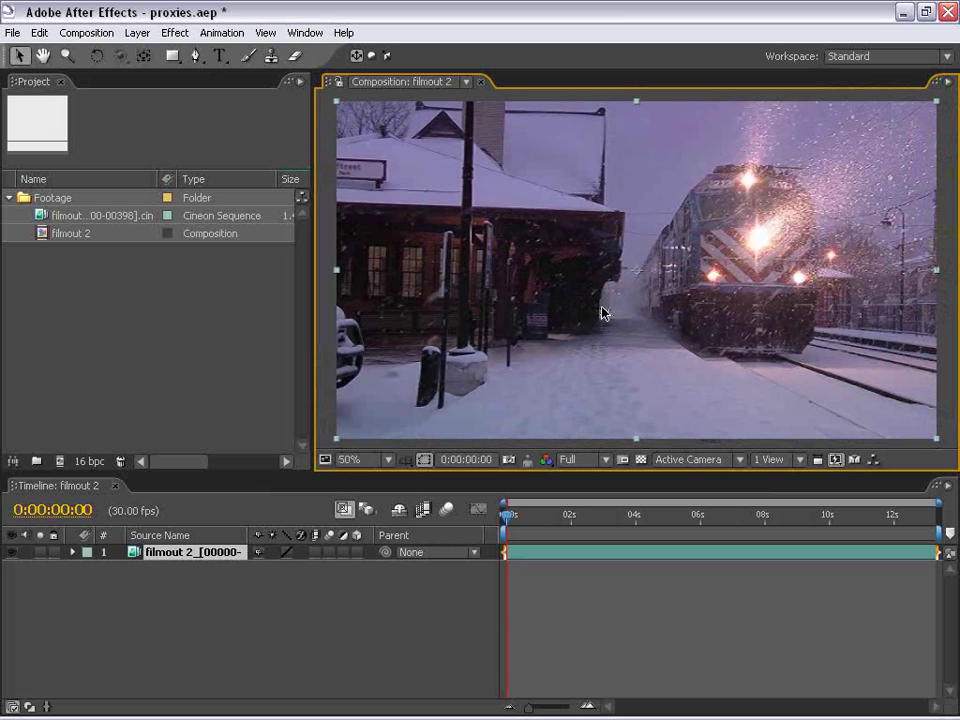
click(645, 606)
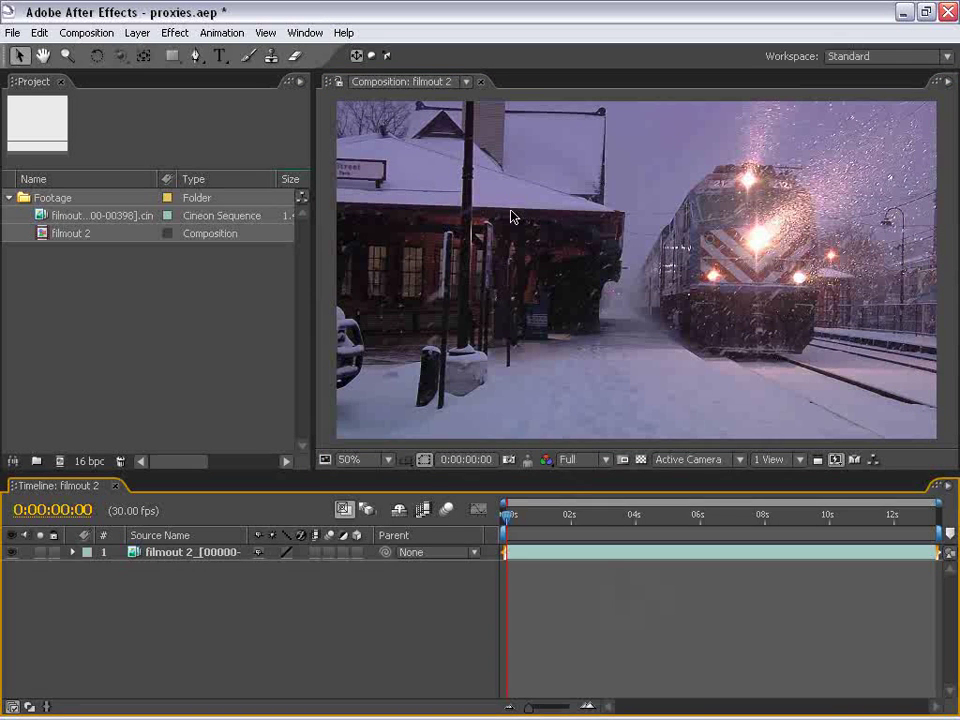
drag(516, 212, 511, 212)
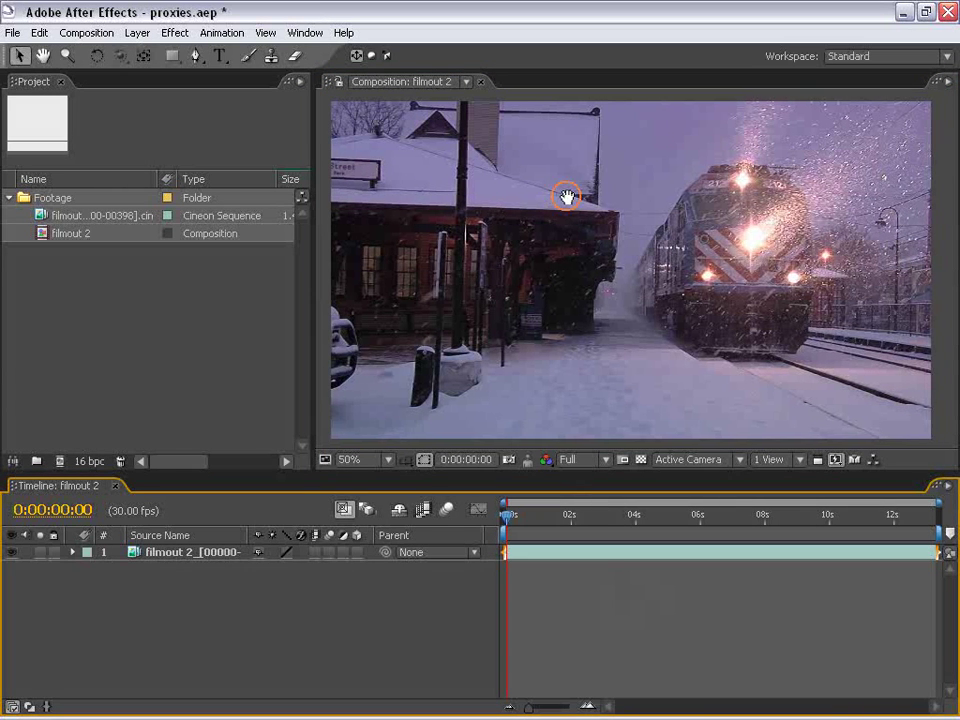
click(86, 33)
click(108, 82)
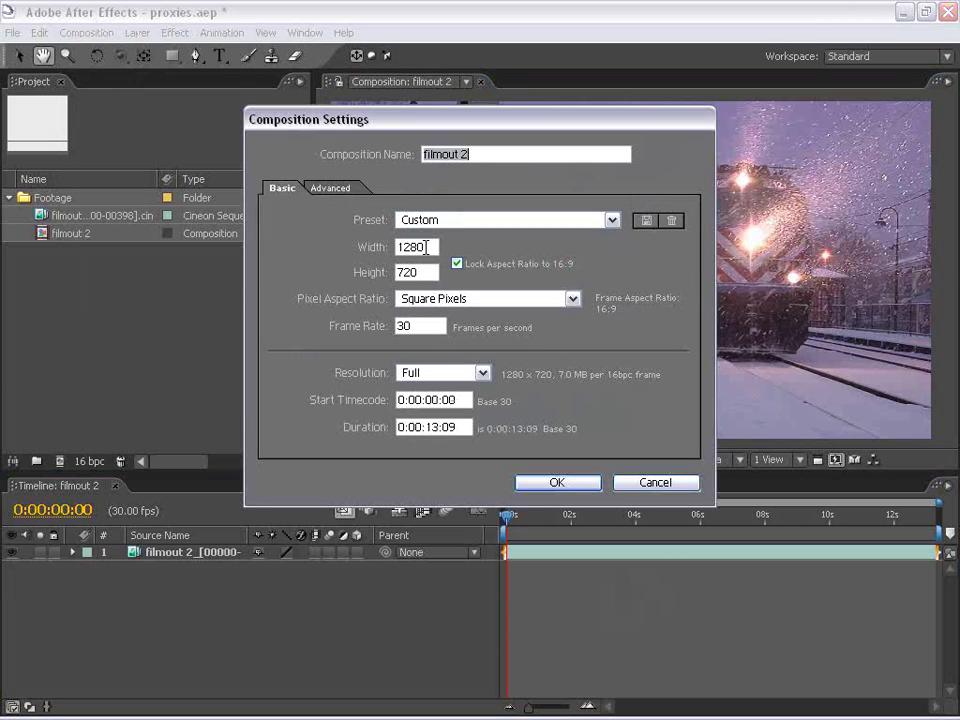
click(362, 254)
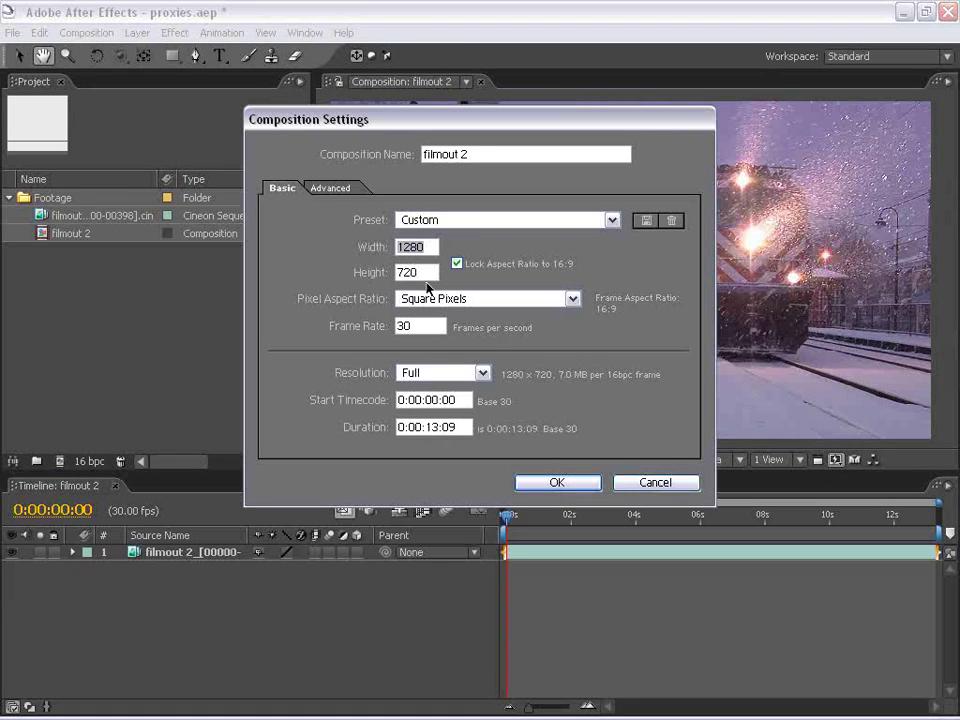
click(388, 279)
click(425, 219)
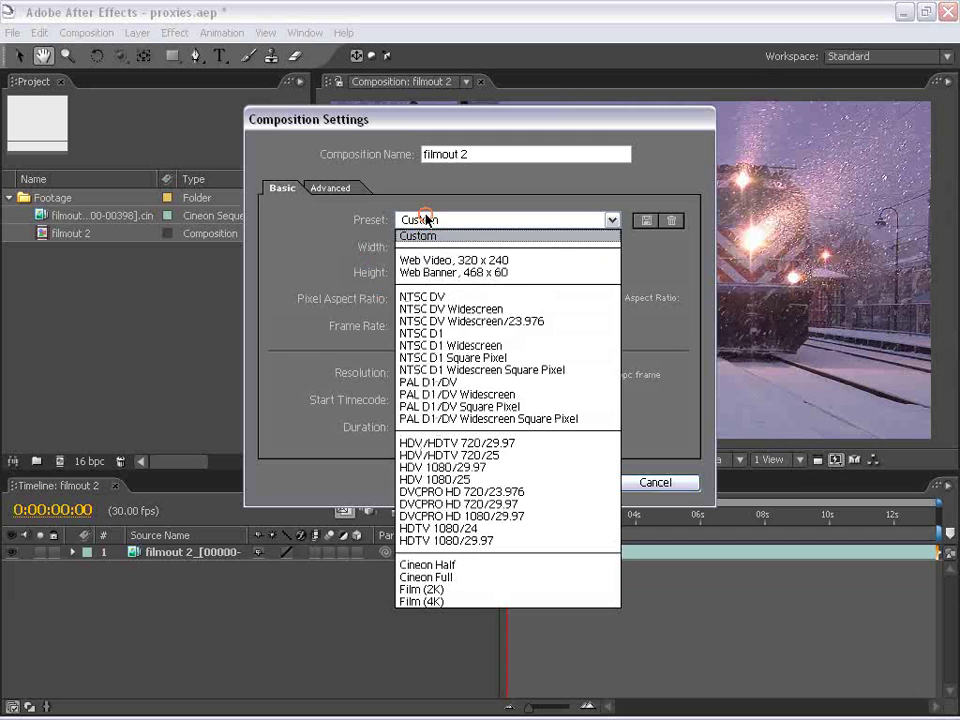
click(425, 530)
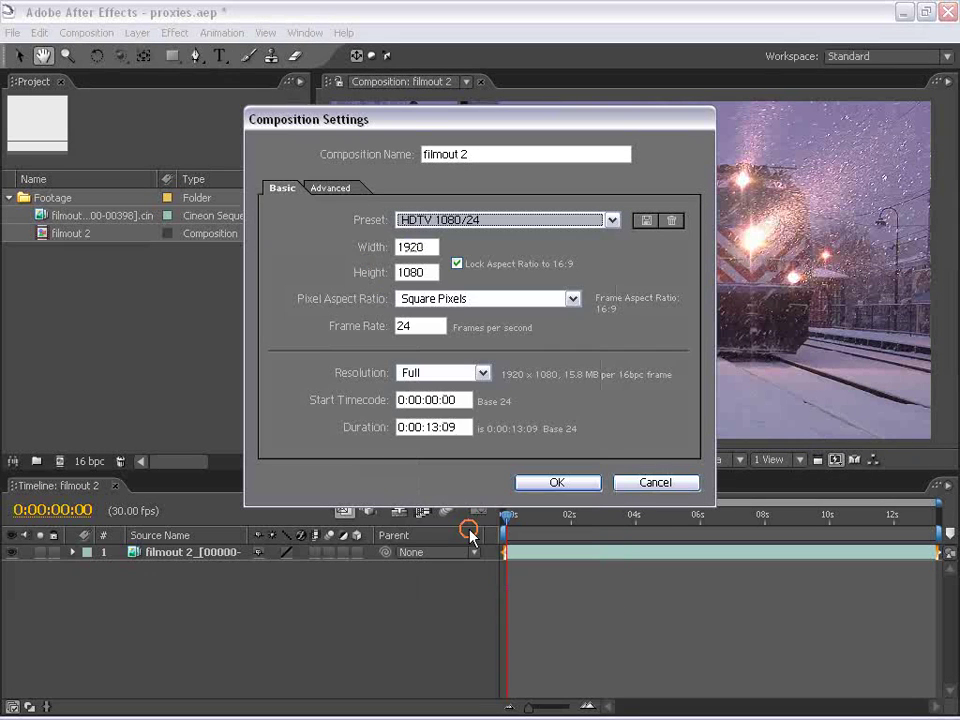
click(424, 249)
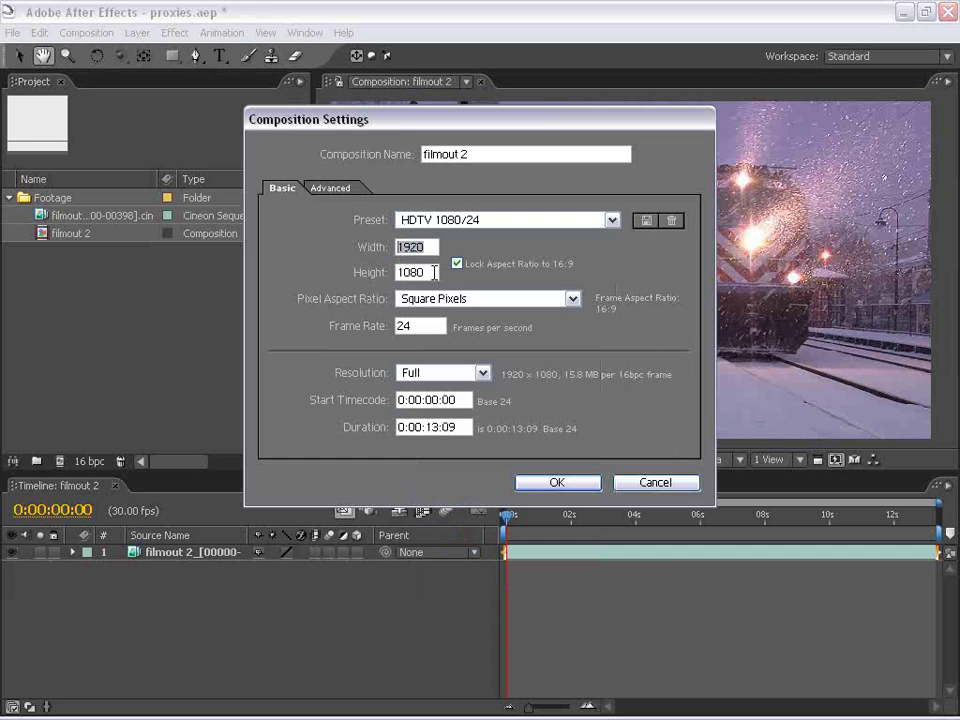
click(645, 484)
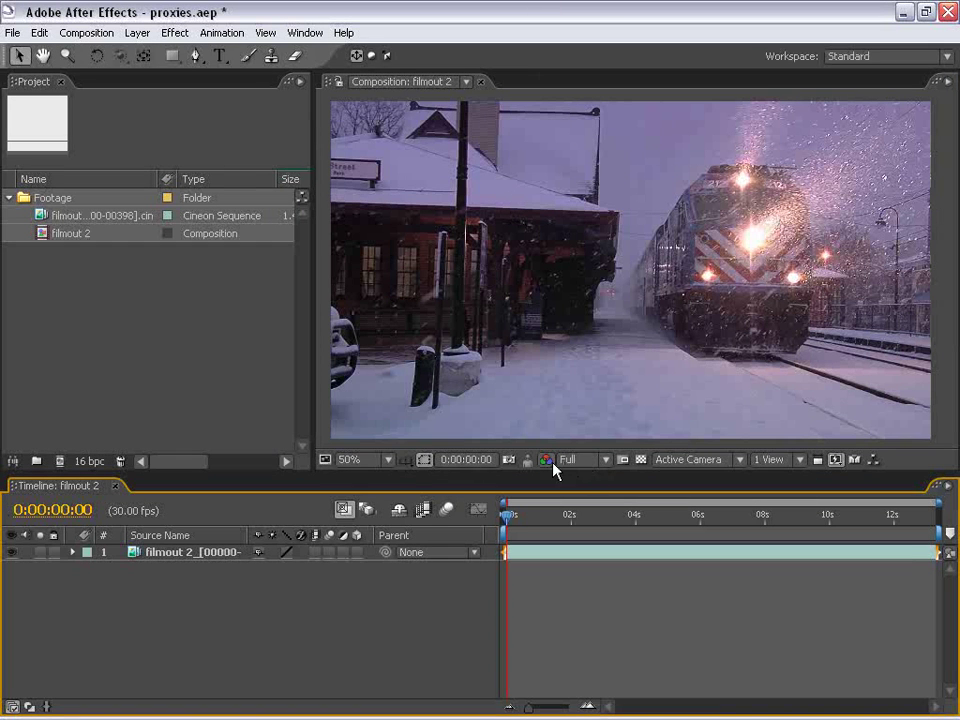
Set the composition preview resolution to Half and widen the Project panel to show Duration
click(584, 466)
click(582, 494)
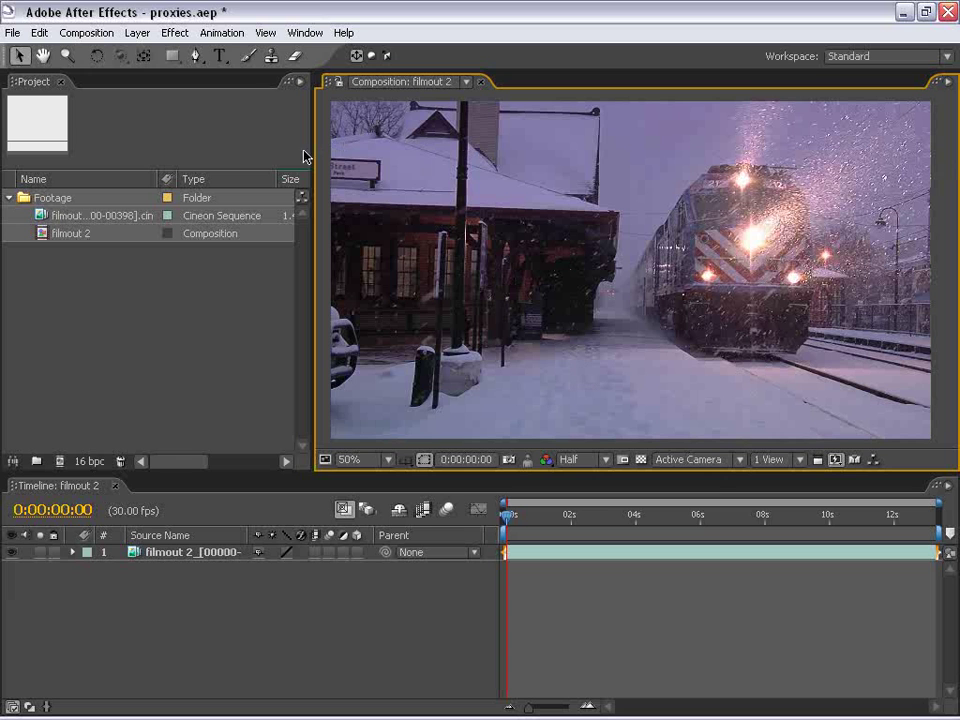
drag(307, 144, 375, 146)
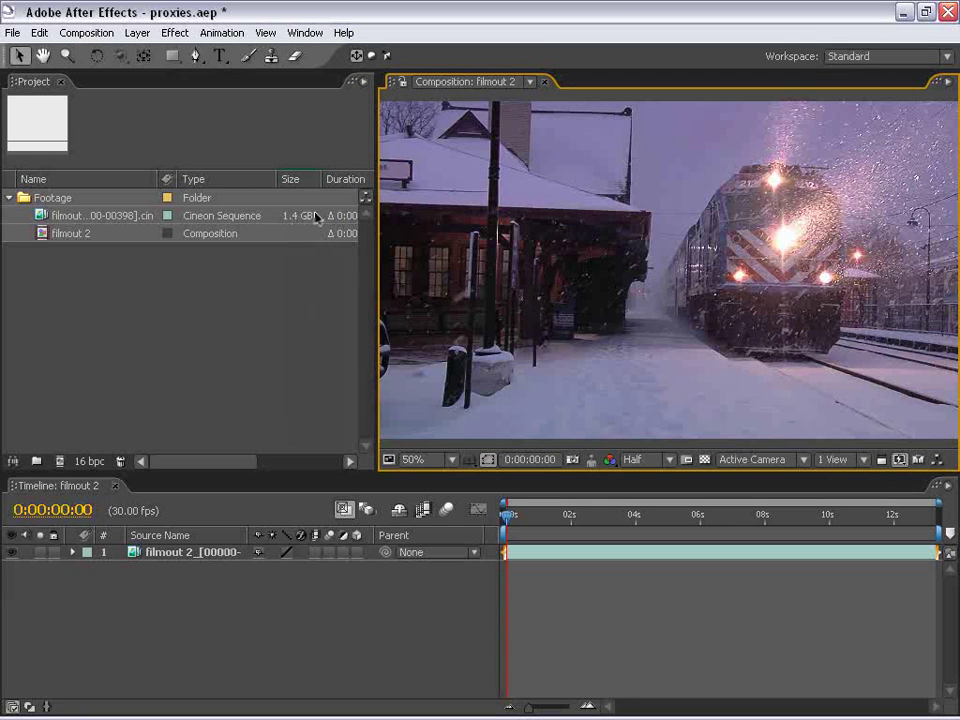
Inspect the footage sequence in the Footage panel up to its last frame, then close it
double_click(40, 216)
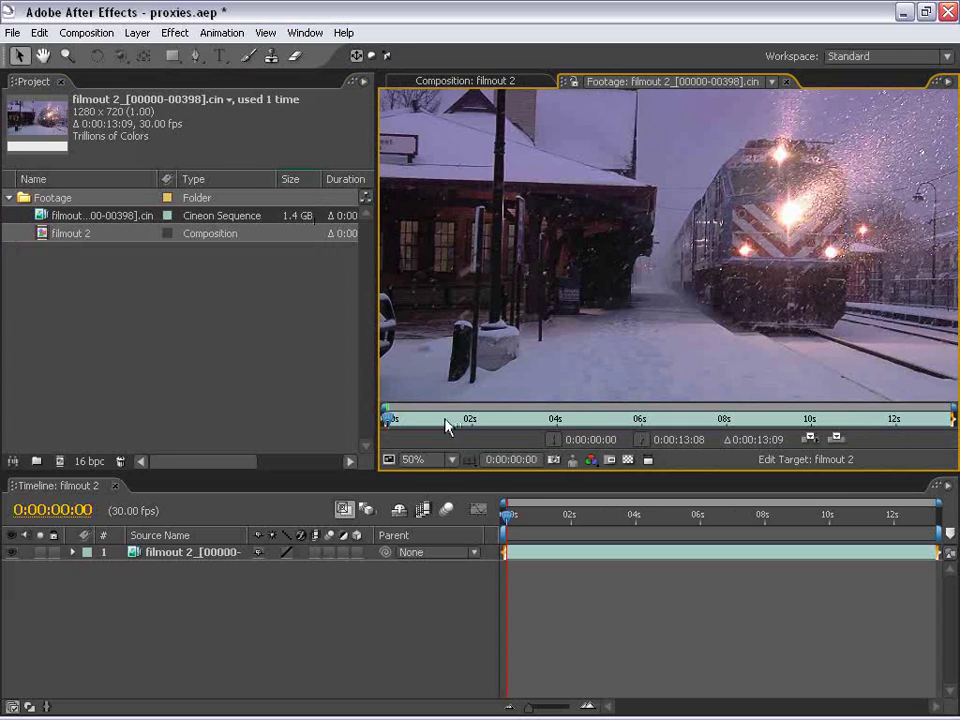
drag(446, 422, 954, 424)
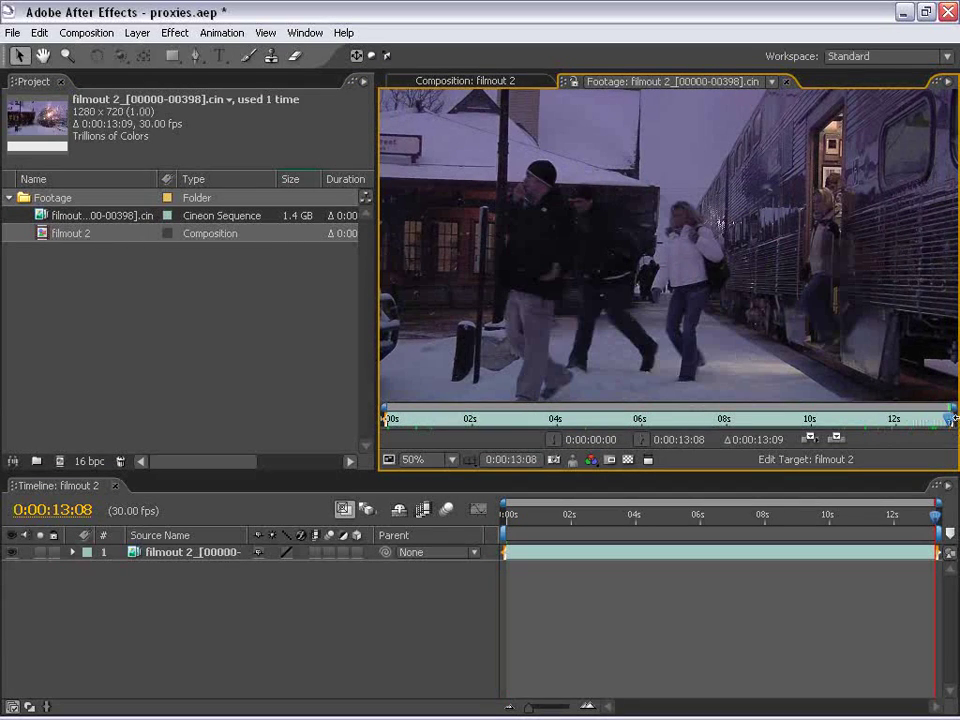
click(786, 81)
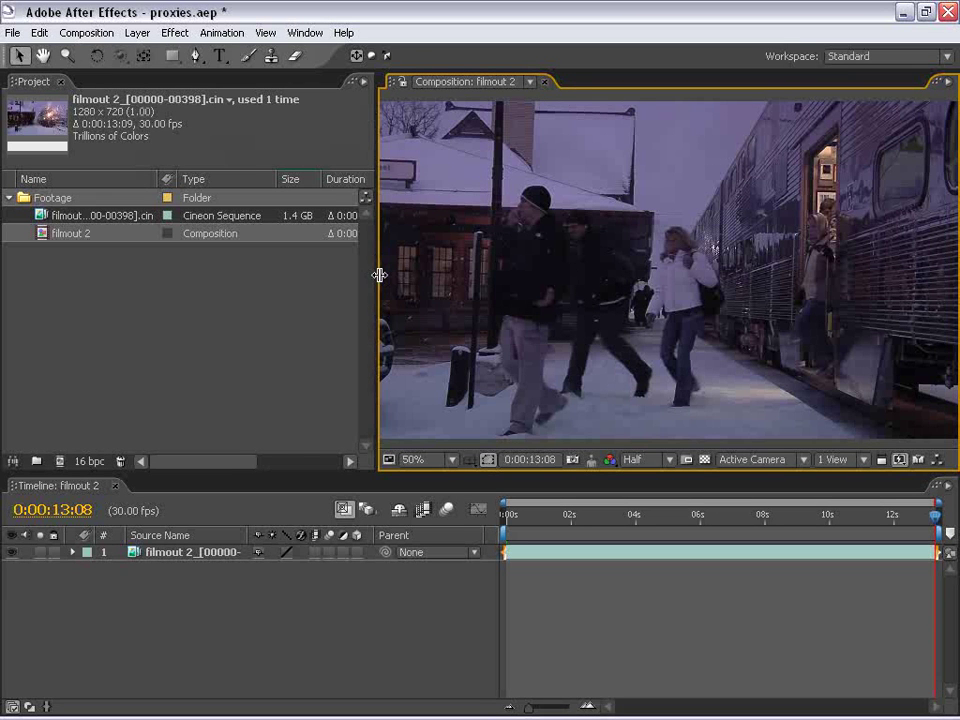
Enlarge the composition view, return the playhead to the first frame, and select the footage layer
drag(379, 274, 311, 279)
click(525, 514)
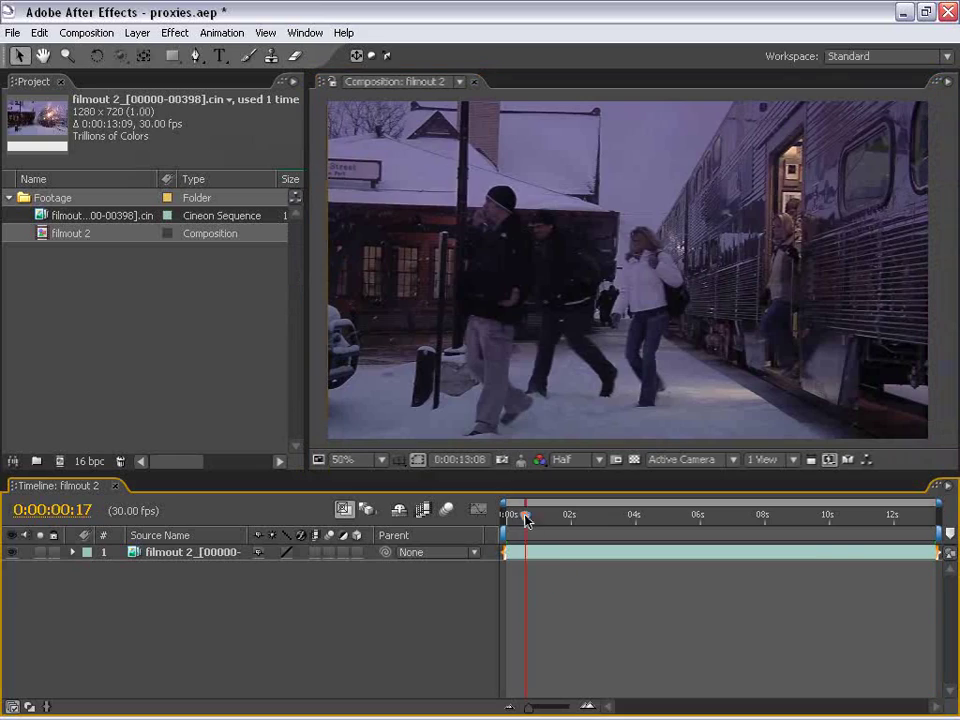
click(763, 514)
key(Home)
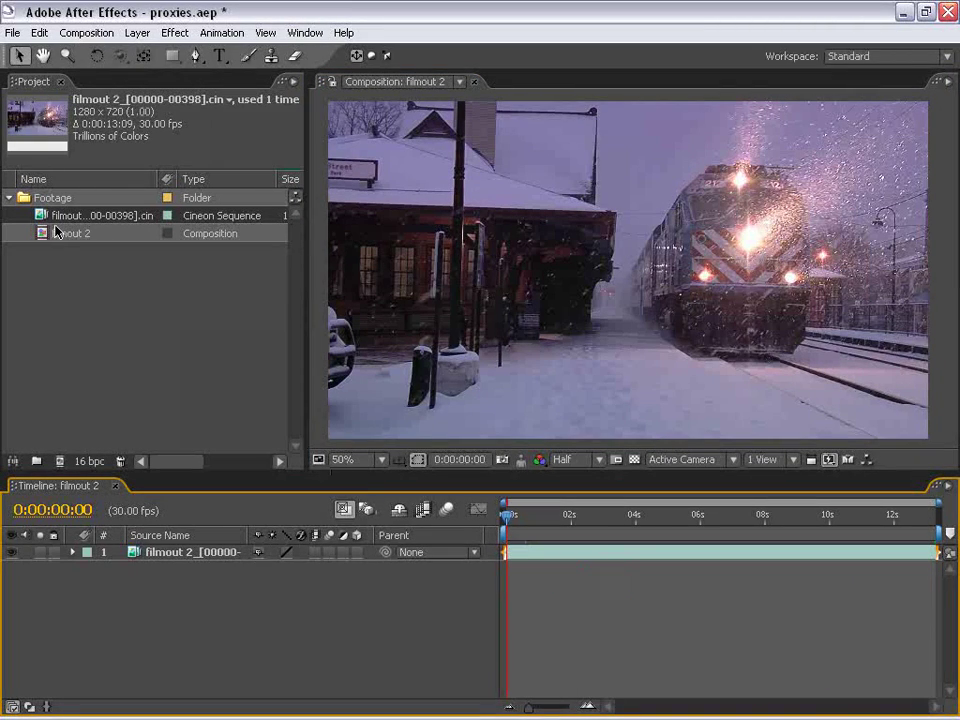
click(407, 152)
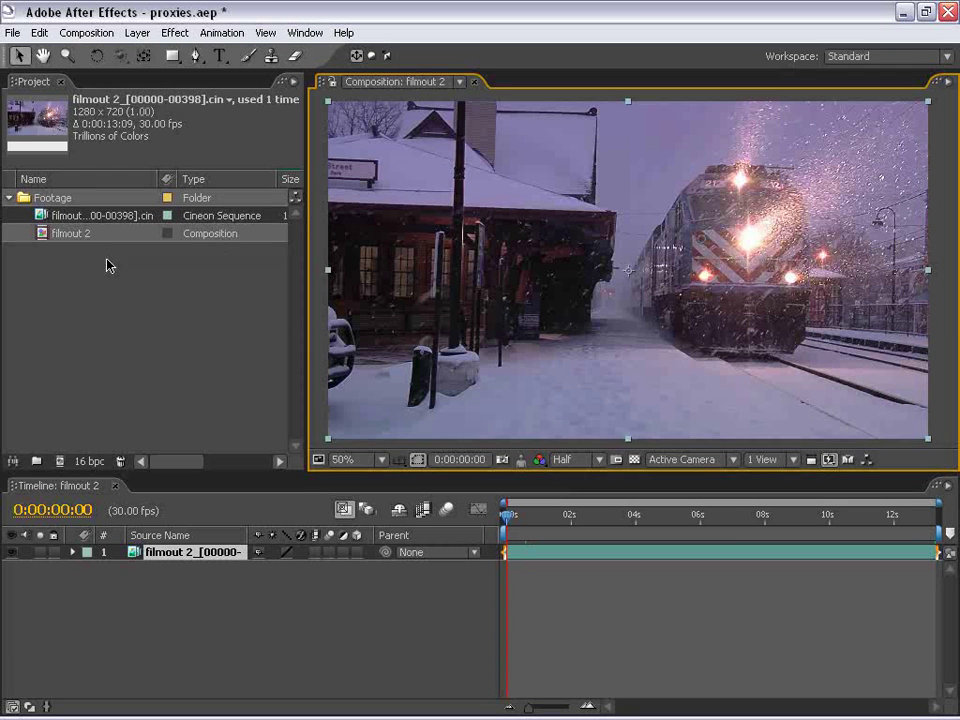
Queue a movie proxy render (filmout 3) of the Cineon footage via Create Proxy > Movie
click(240, 307)
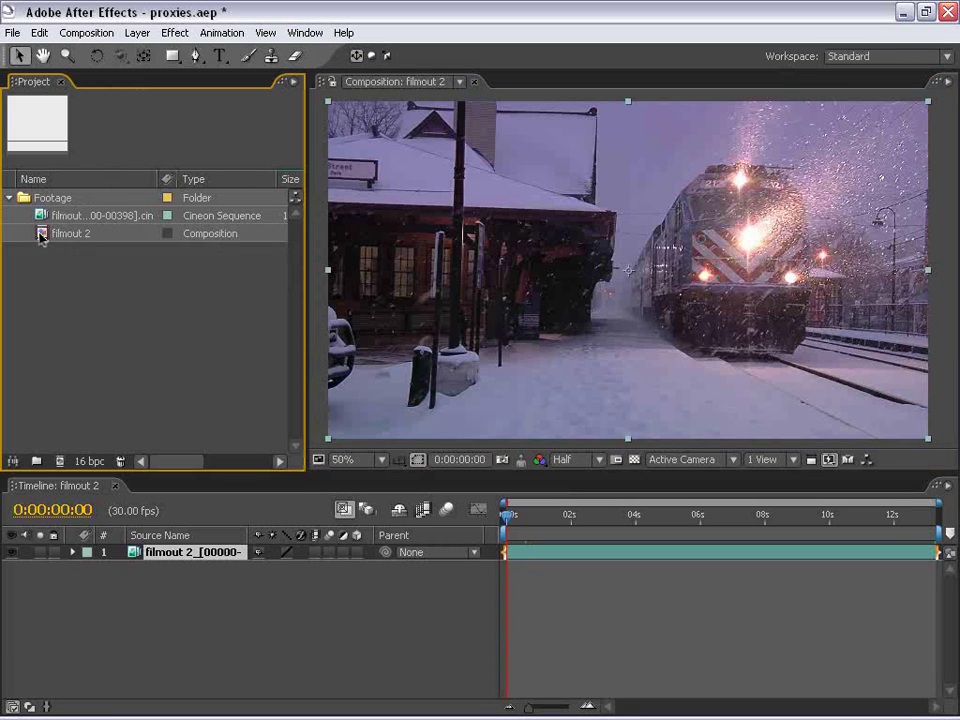
click(76, 219)
right_click(77, 224)
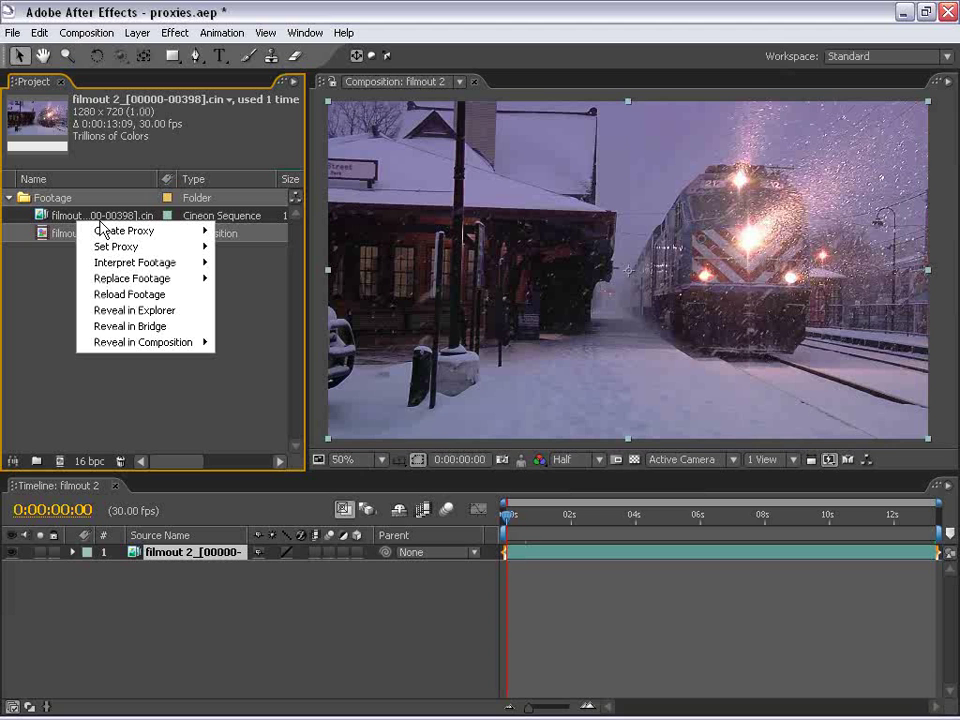
mouse_move(103, 231)
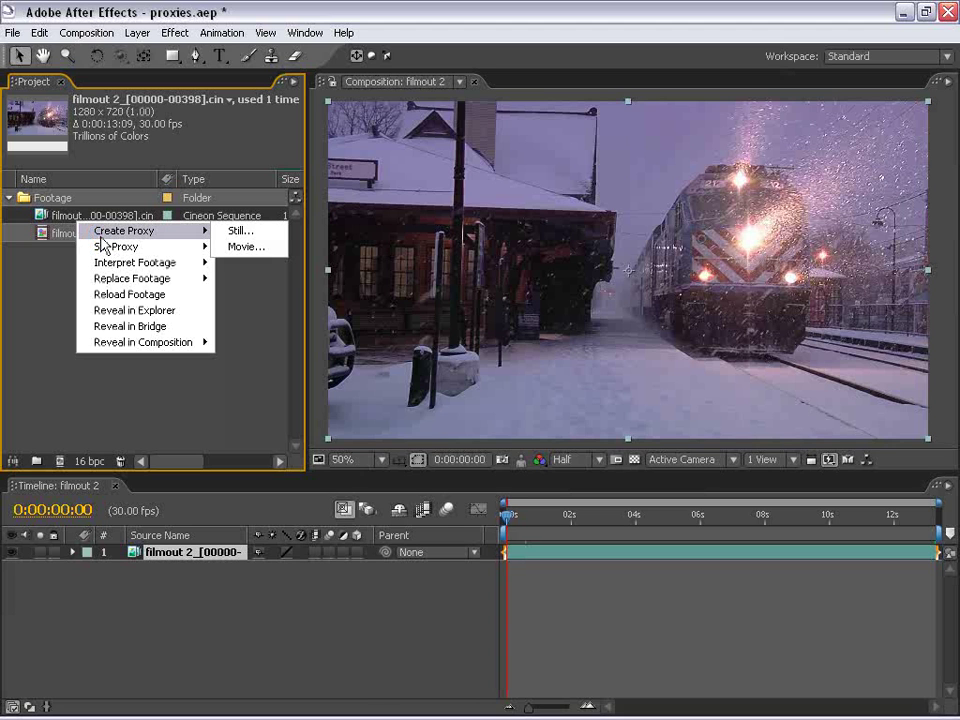
click(245, 247)
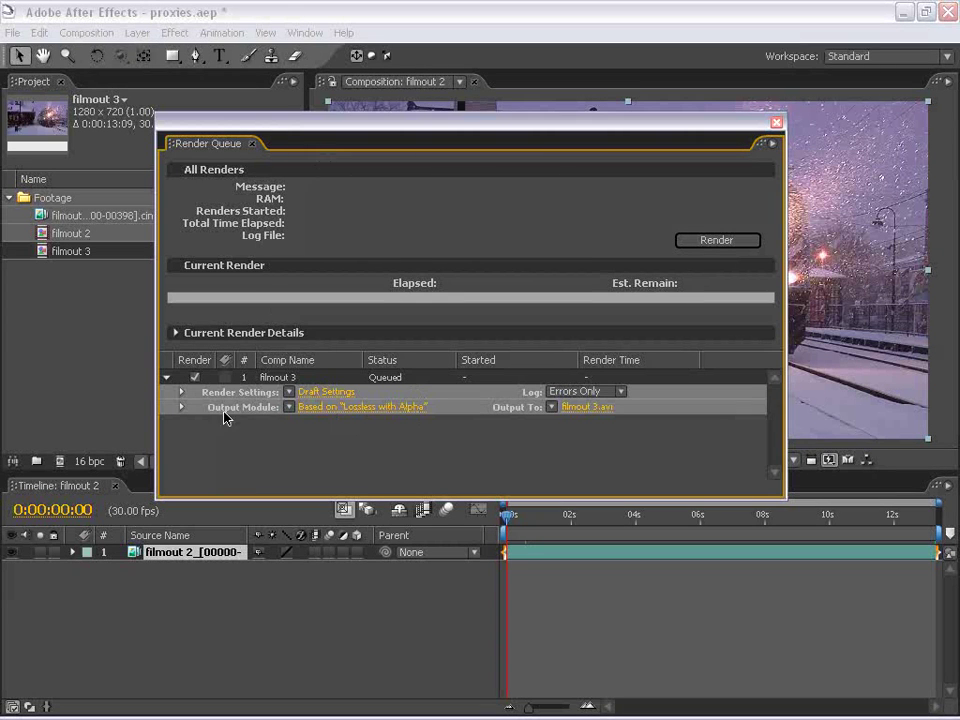
Set the proxy output to QuickTime Movie with Photo - JPEG at quality 93 and audio off
click(335, 409)
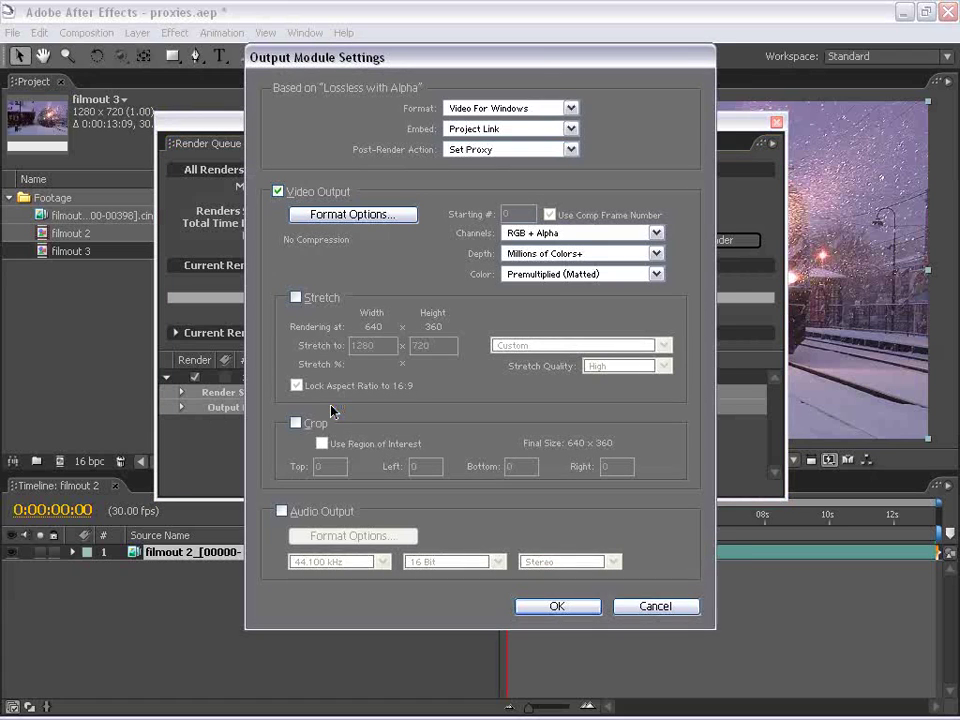
drag(372, 102, 368, 72)
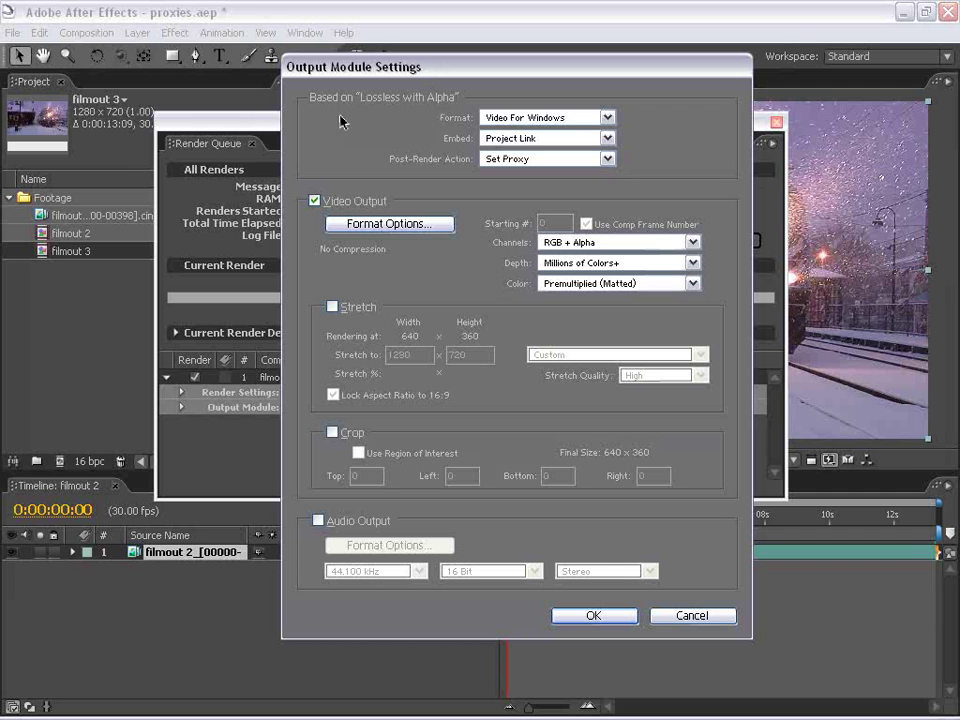
click(484, 117)
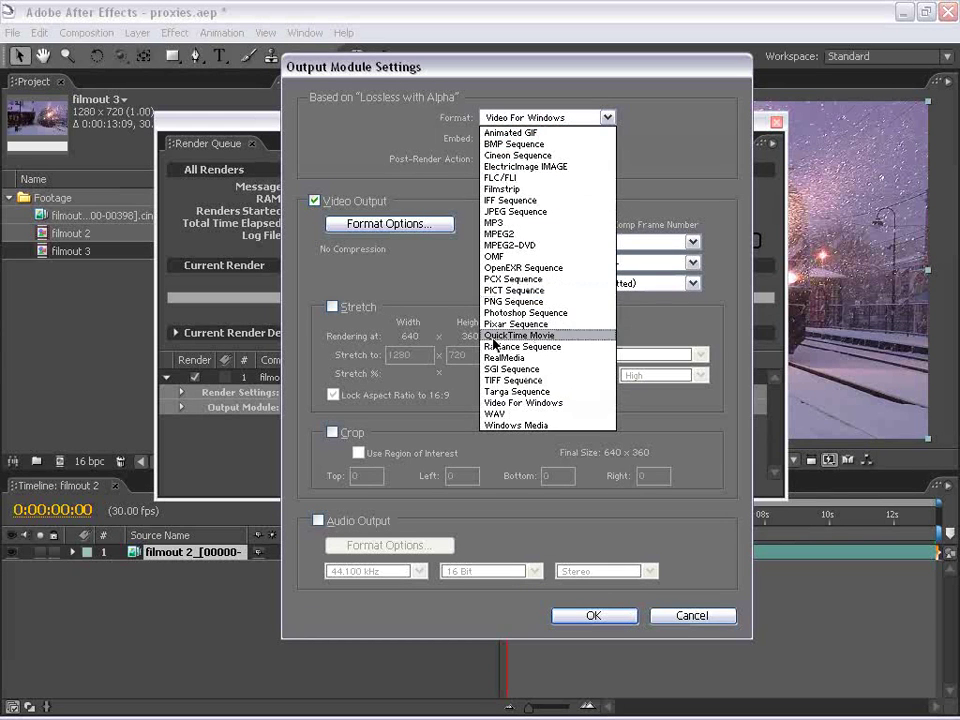
click(525, 336)
click(403, 101)
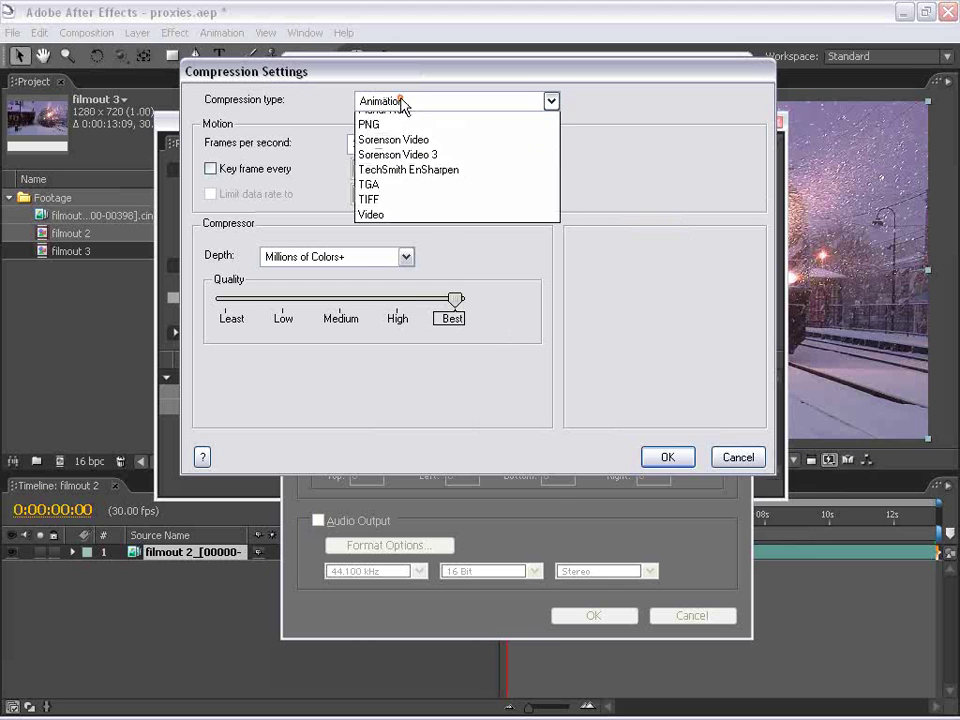
click(391, 378)
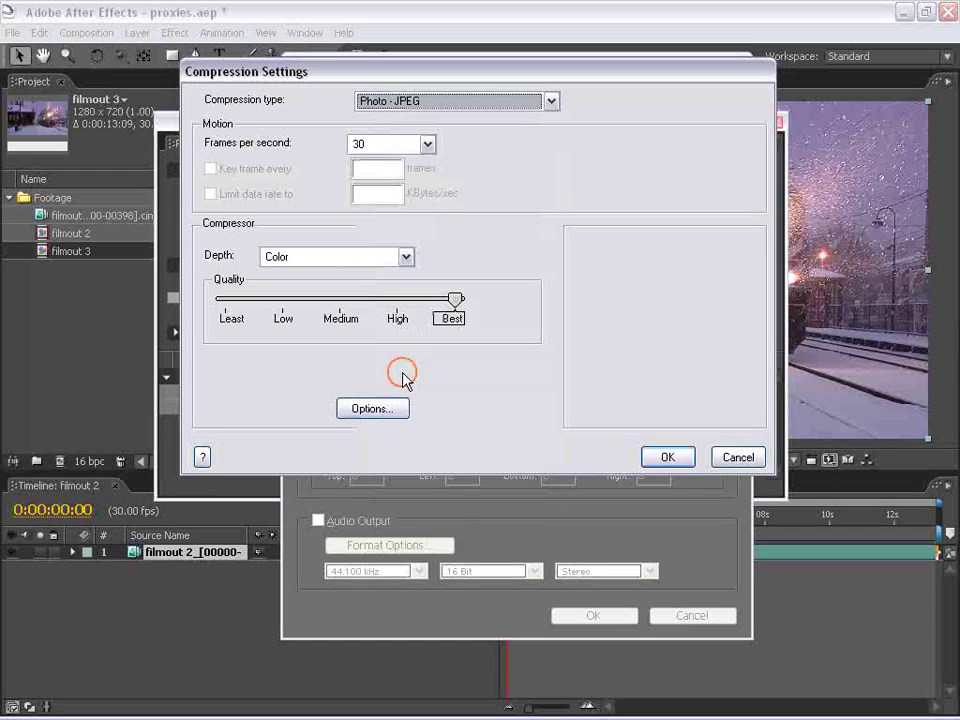
drag(452, 300, 436, 300)
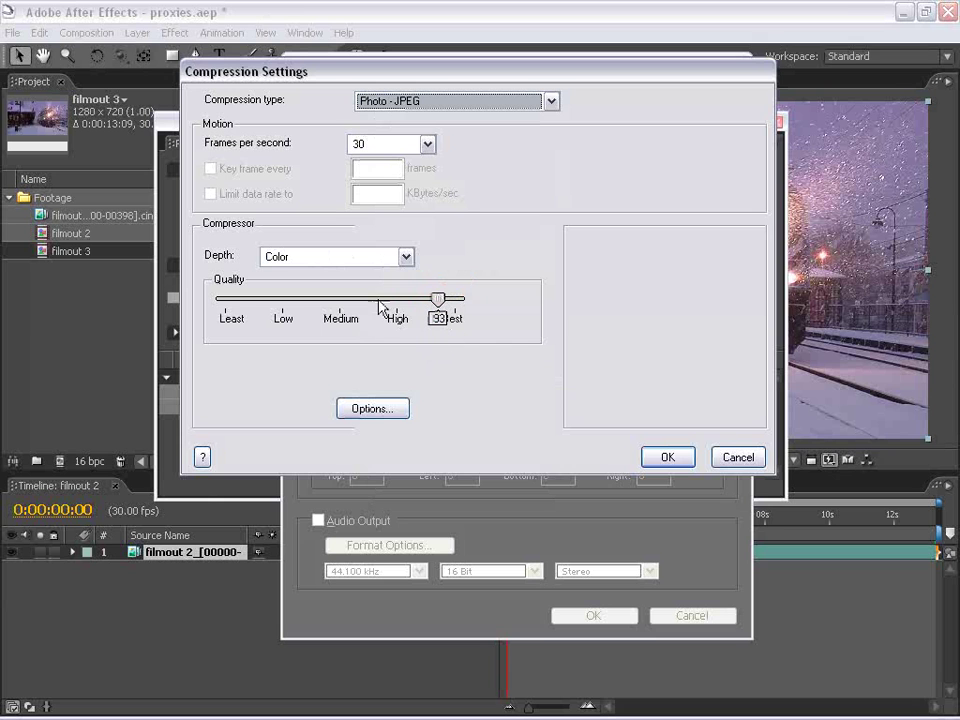
click(662, 460)
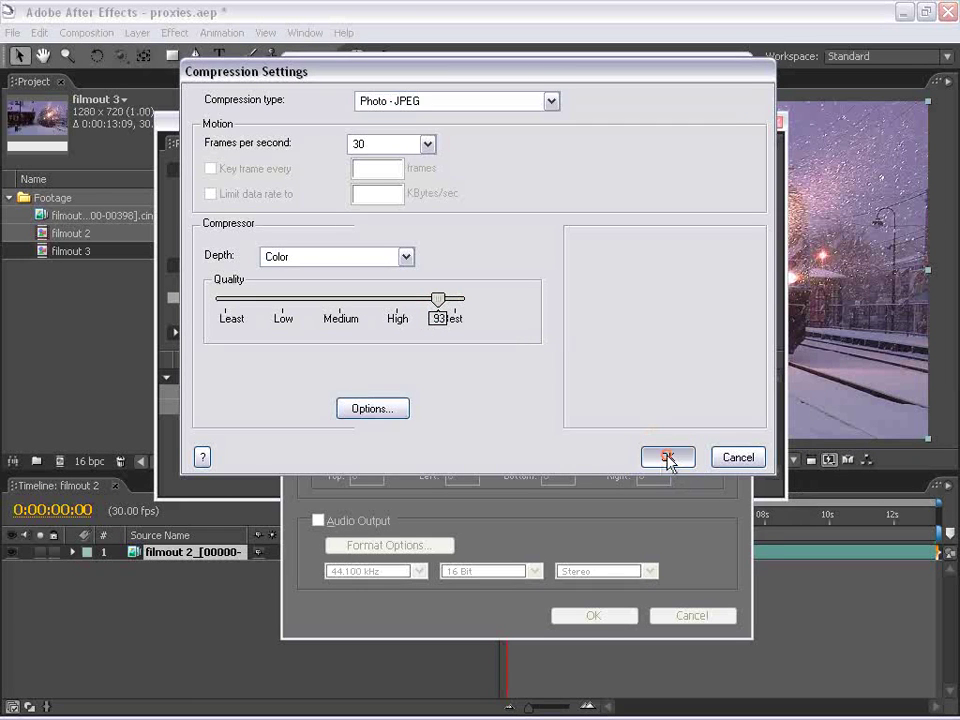
click(325, 527)
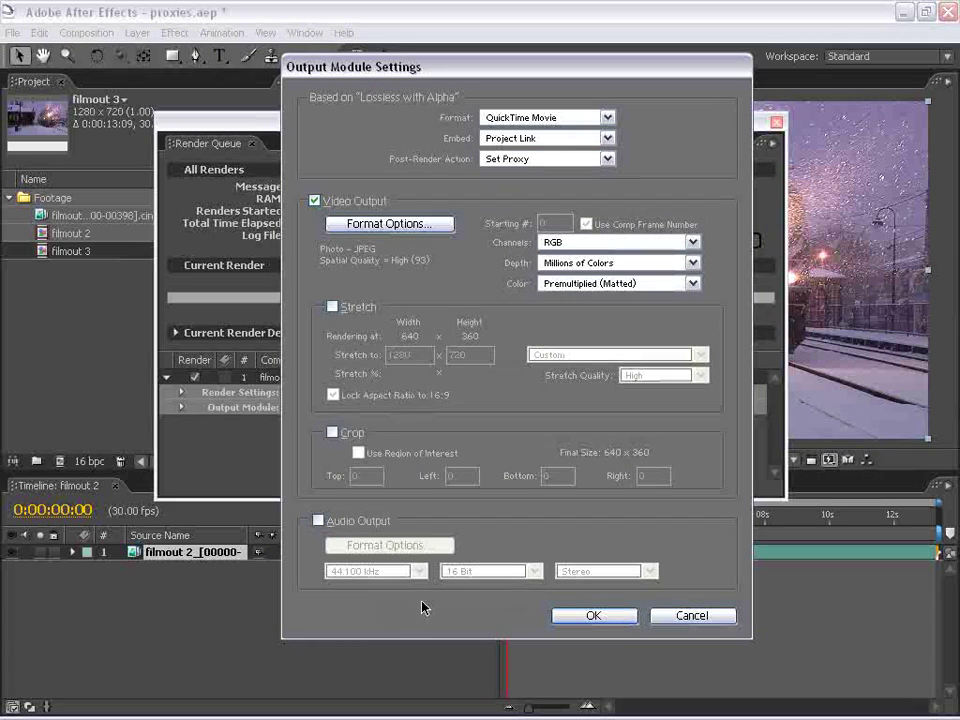
Render the filmout 3 proxy and check that filmout 3.mov now proxies the Cineon footage
click(597, 617)
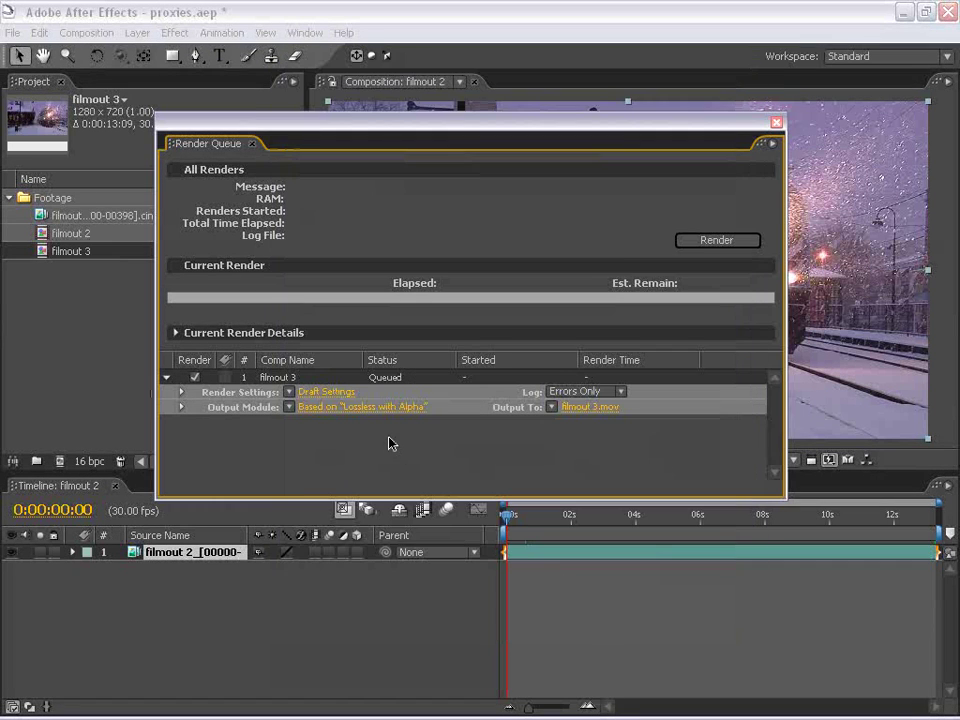
click(719, 244)
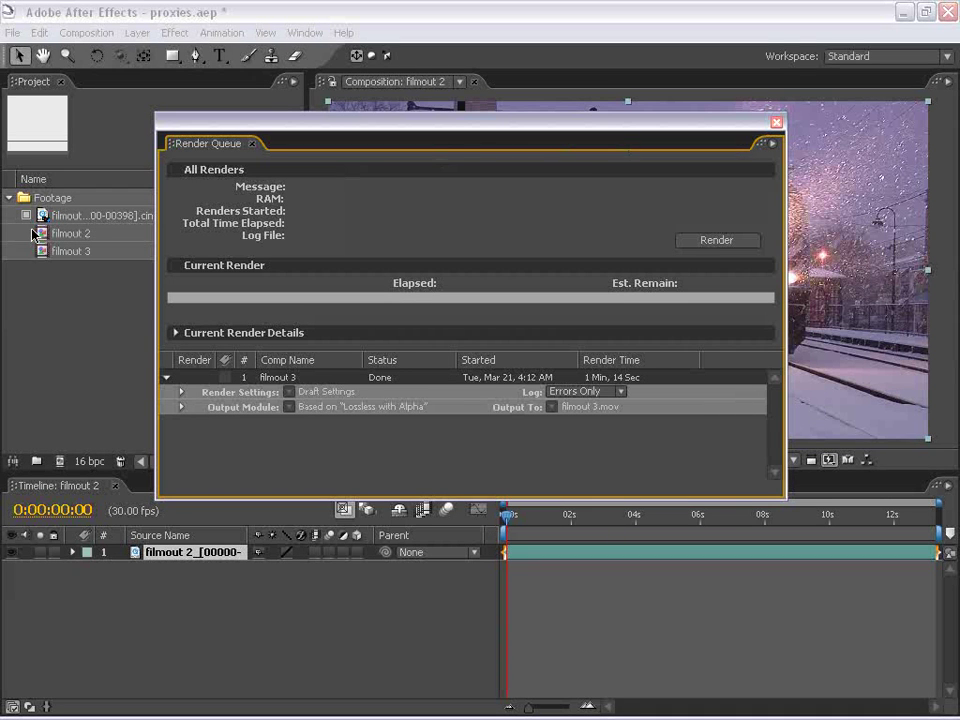
click(52, 217)
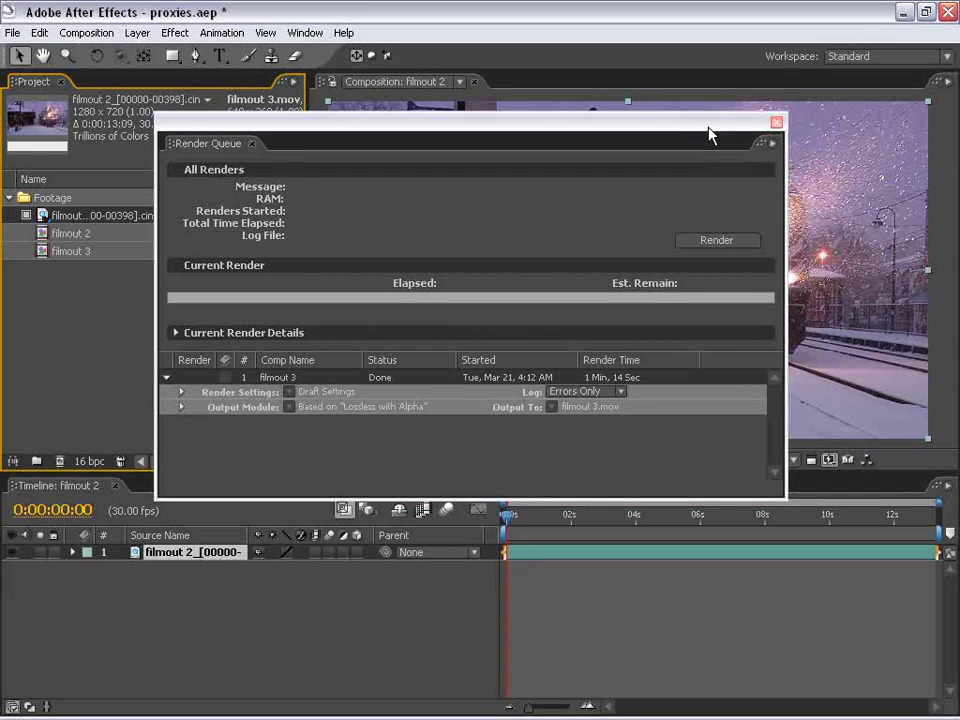
drag(777, 122, 769, 122)
Close the Render Queue and widen the project list to show the footage's size and path
click(769, 124)
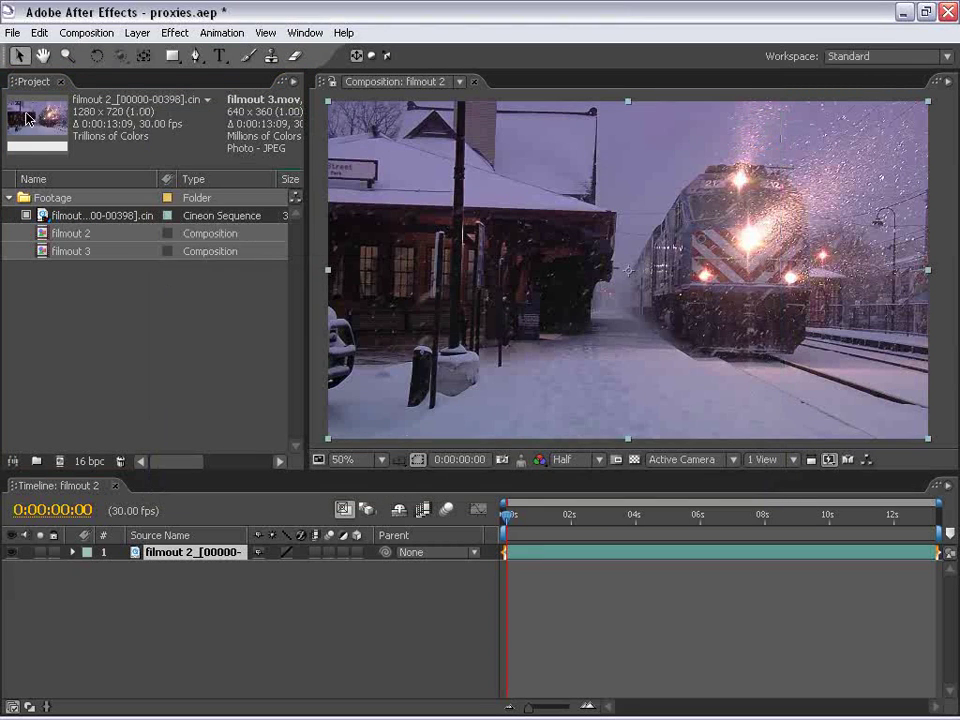
click(184, 328)
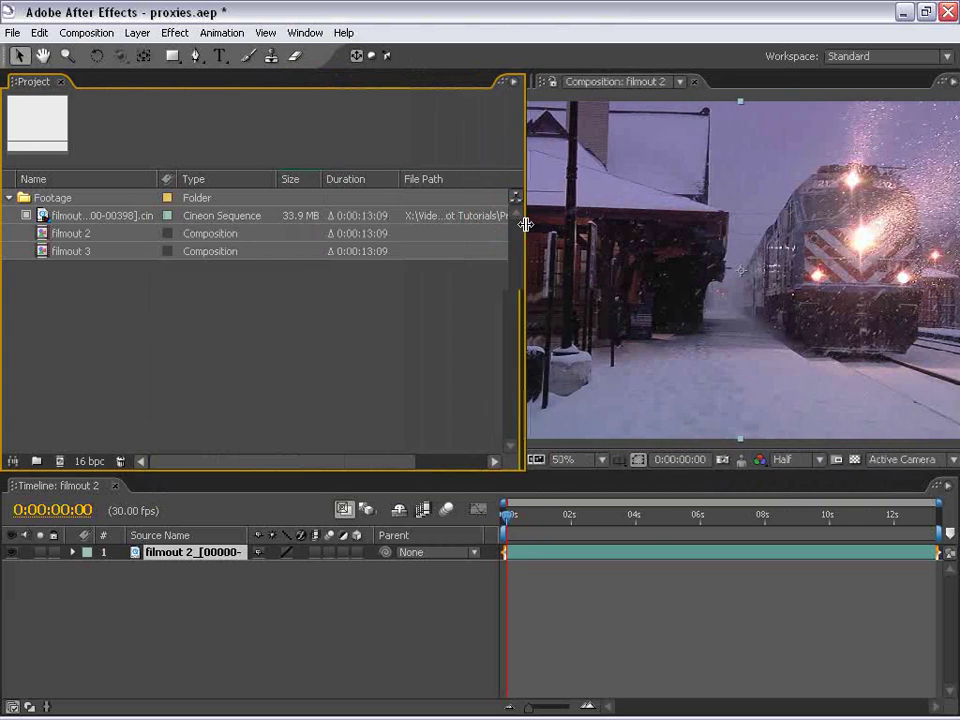
drag(525, 224, 565, 224)
click(50, 218)
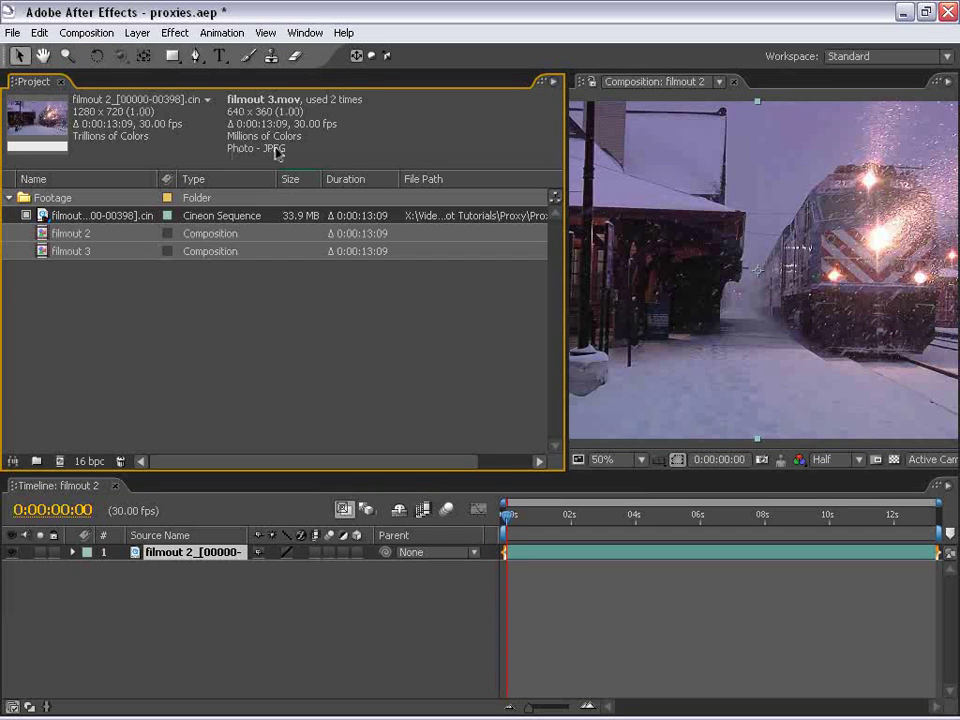
Toggle the Cineon footage's proxy off to compare sizes, then back on
click(26, 224)
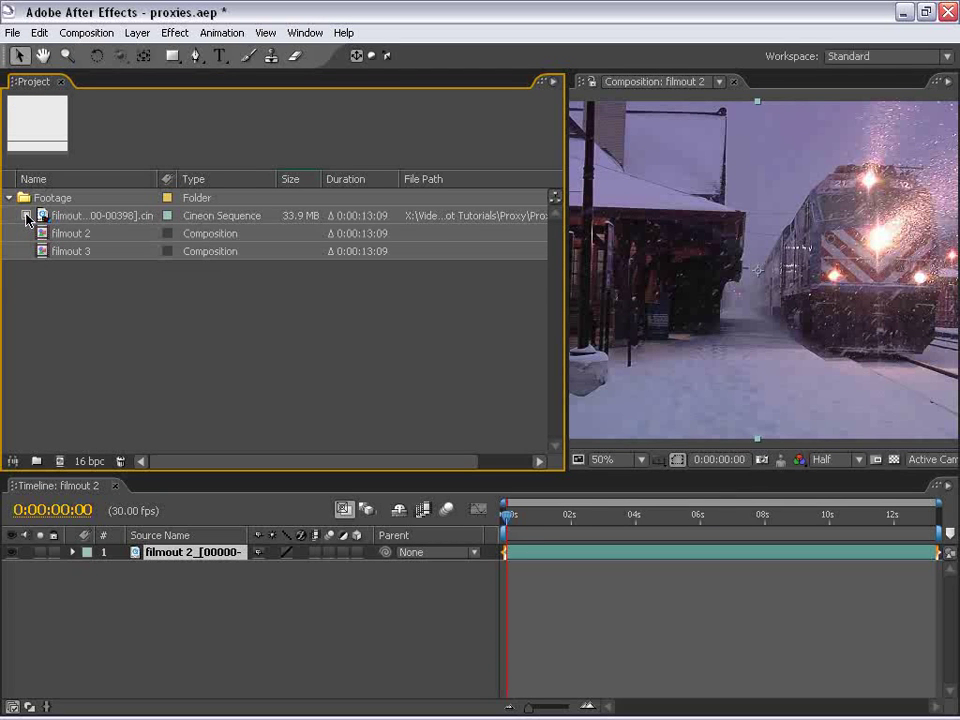
click(26, 216)
click(57, 219)
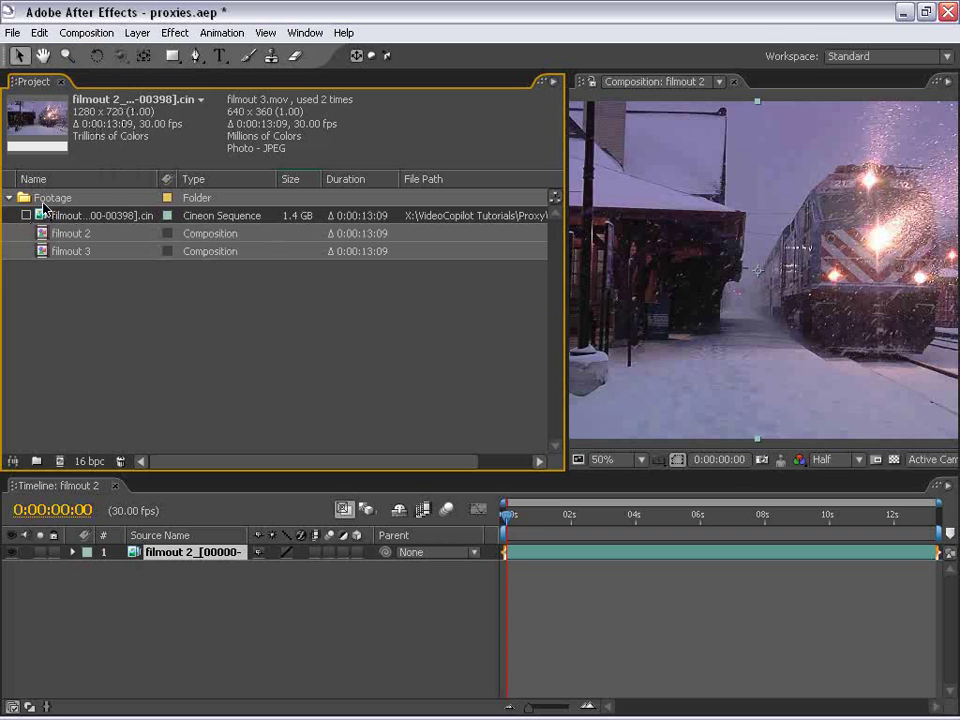
click(26, 216)
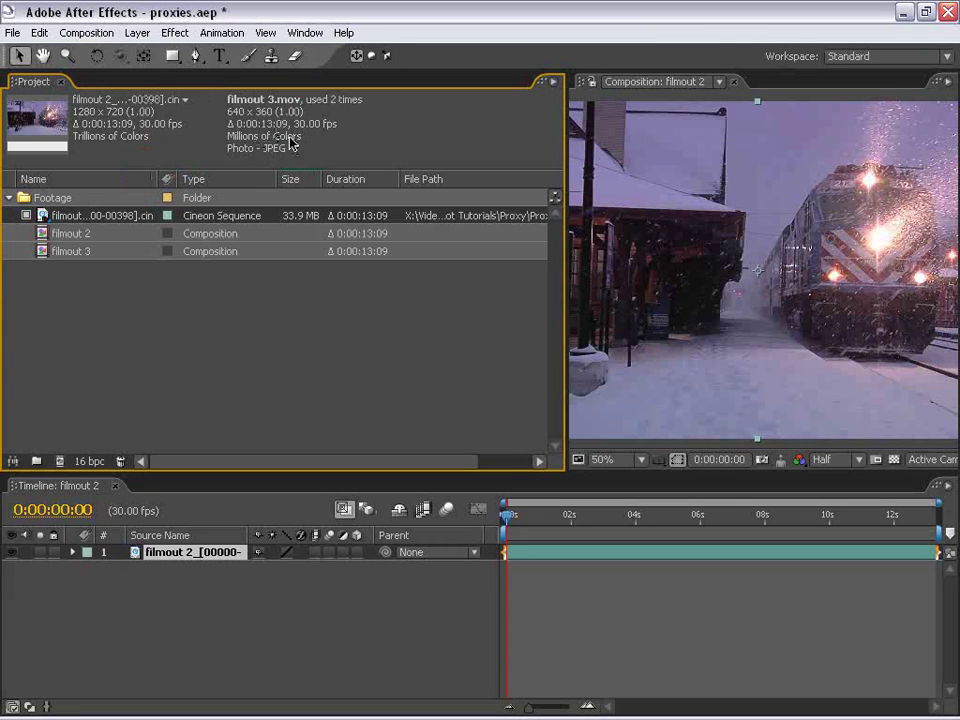
Enlarge the viewer, set preview resolution to Full, and zoom in on the station and train
drag(566, 250, 343, 302)
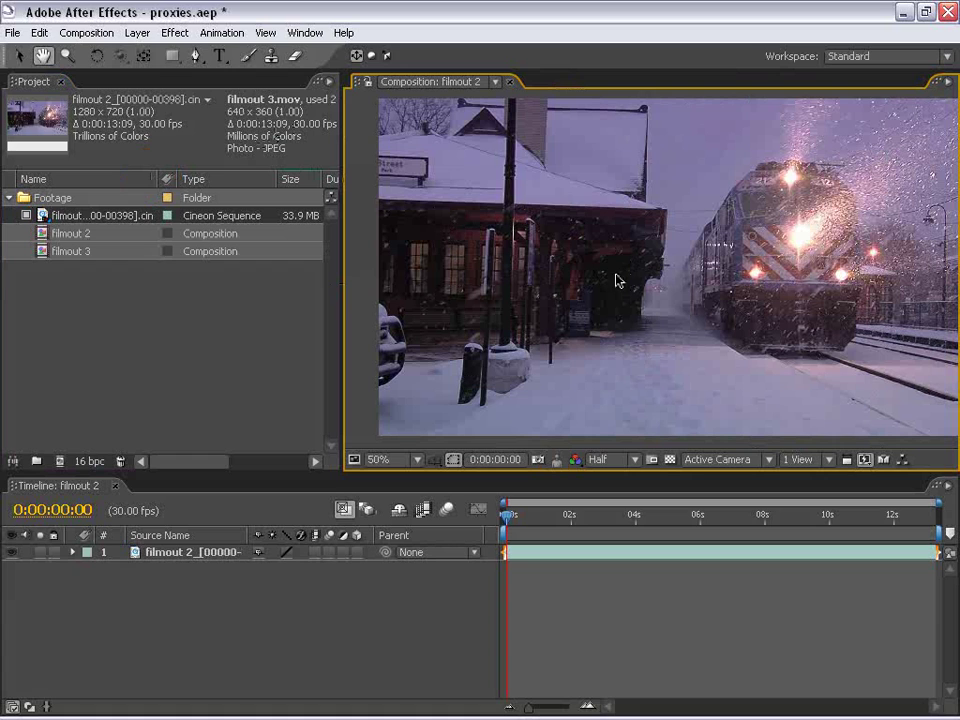
click(603, 464)
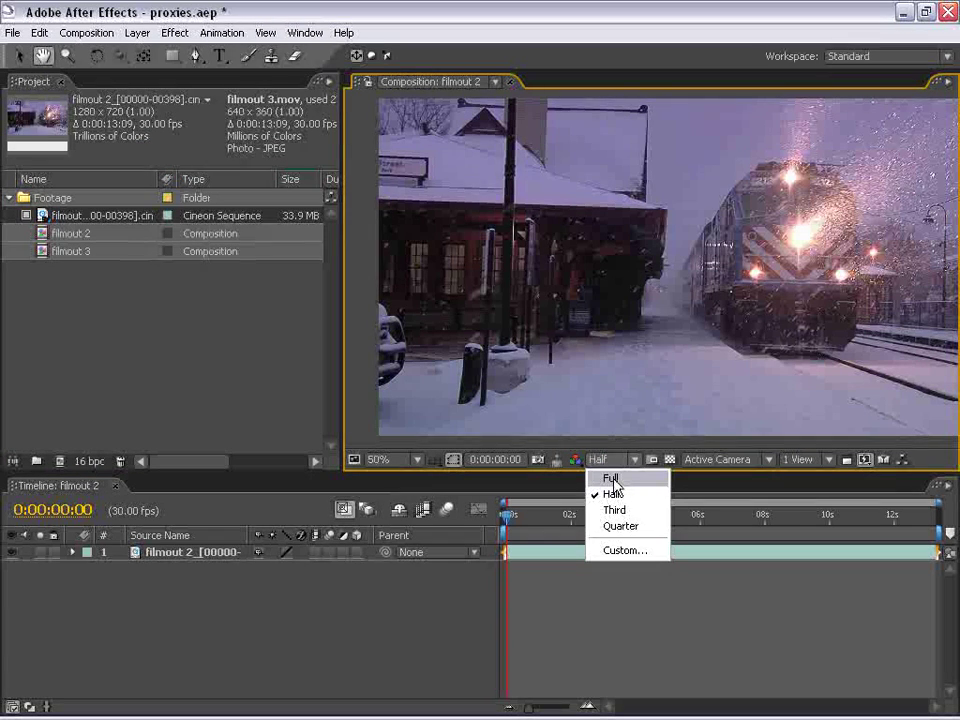
click(607, 478)
scroll(623, 288, up, 2)
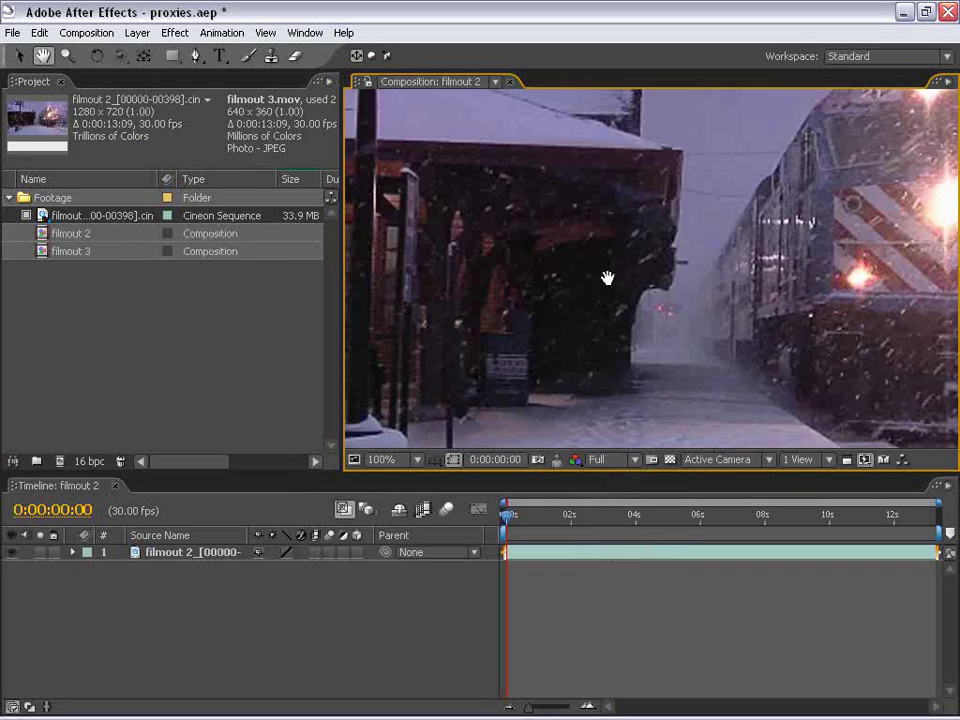
drag(608, 274, 658, 298)
drag(646, 353, 634, 318)
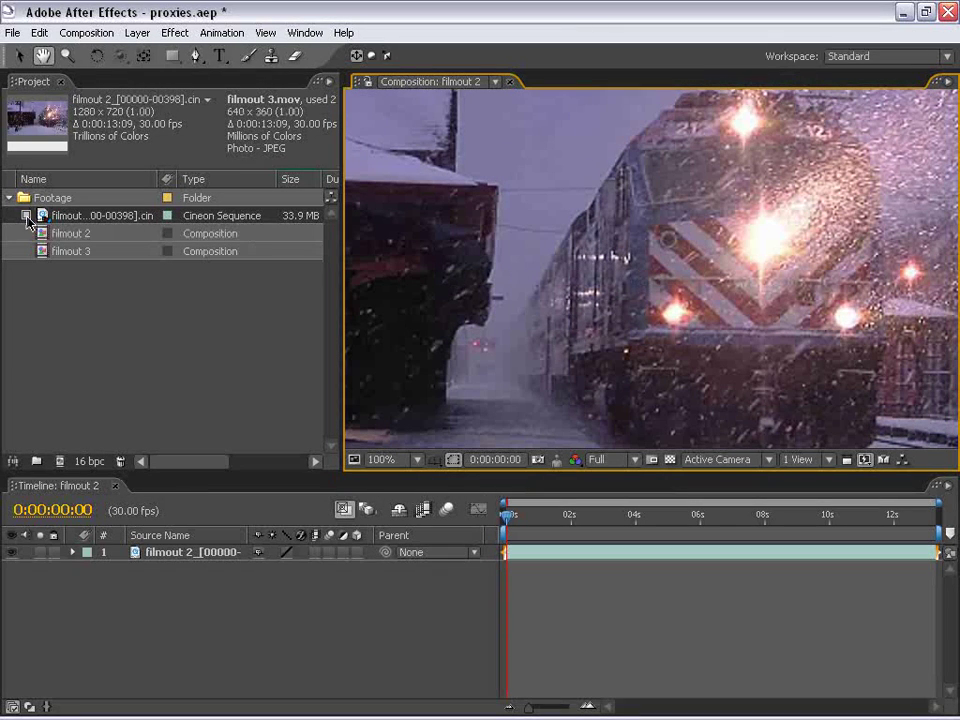
Compare the original footage with the proxy by toggling the proxy switch, ending on the proxy
click(26, 216)
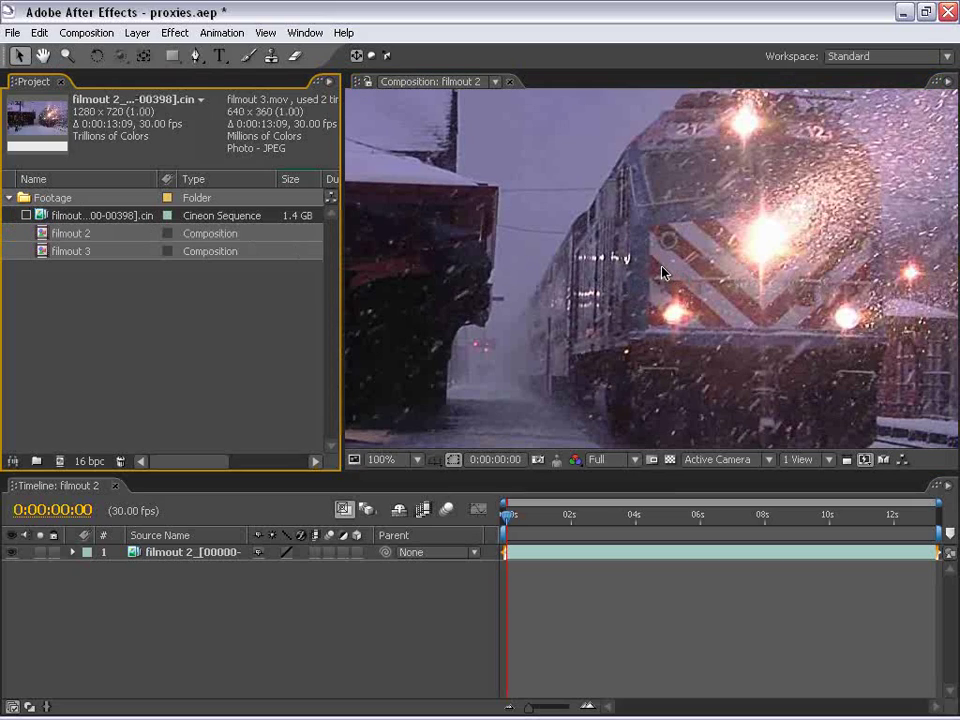
key(h)
drag(808, 251, 696, 268)
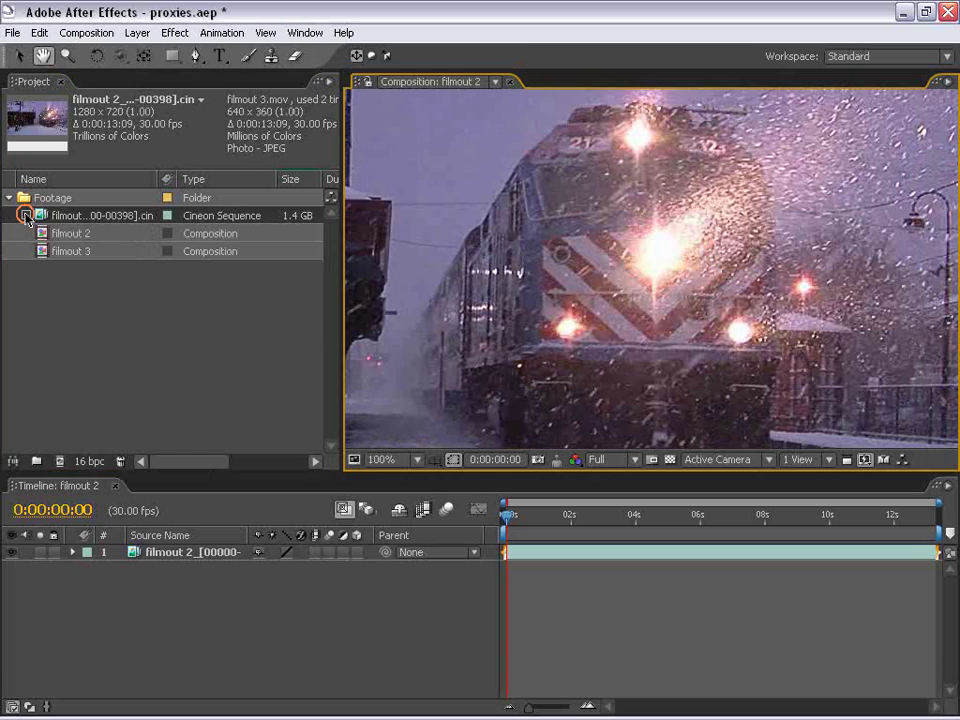
click(26, 216)
click(26, 216)
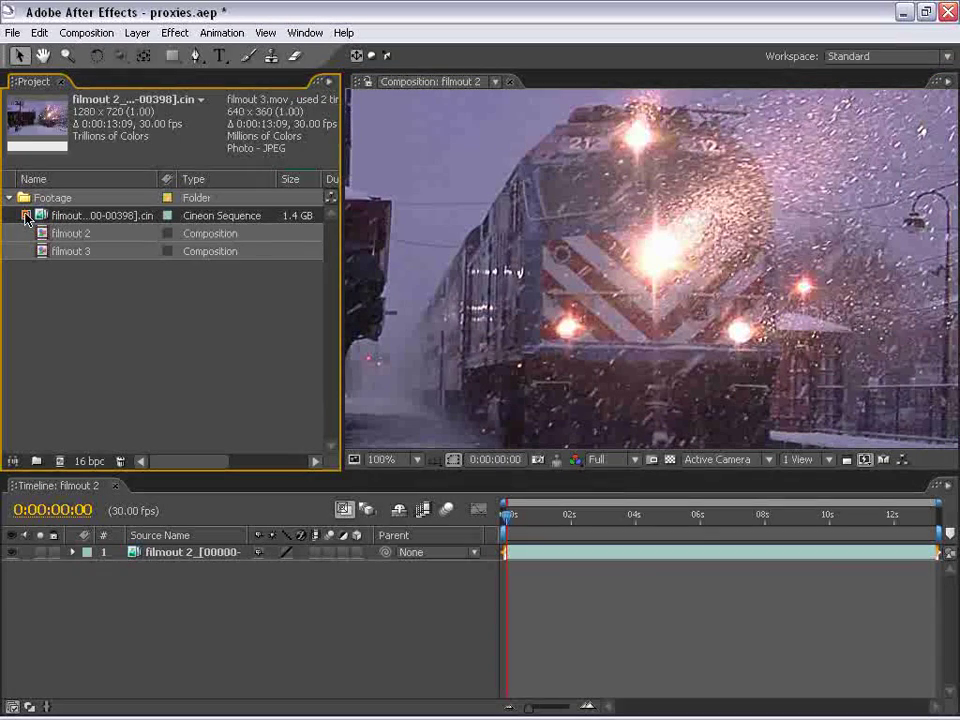
click(26, 216)
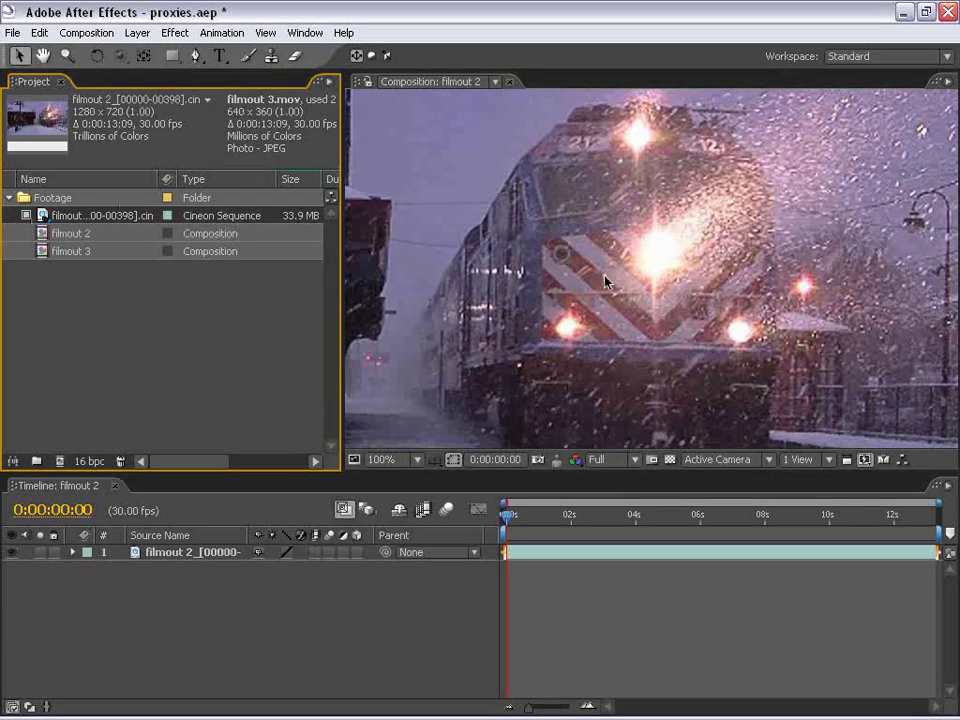
Scrub the composition to about 10 s, return to the start, and select the comp layer
scroll(555, 276, down, 2)
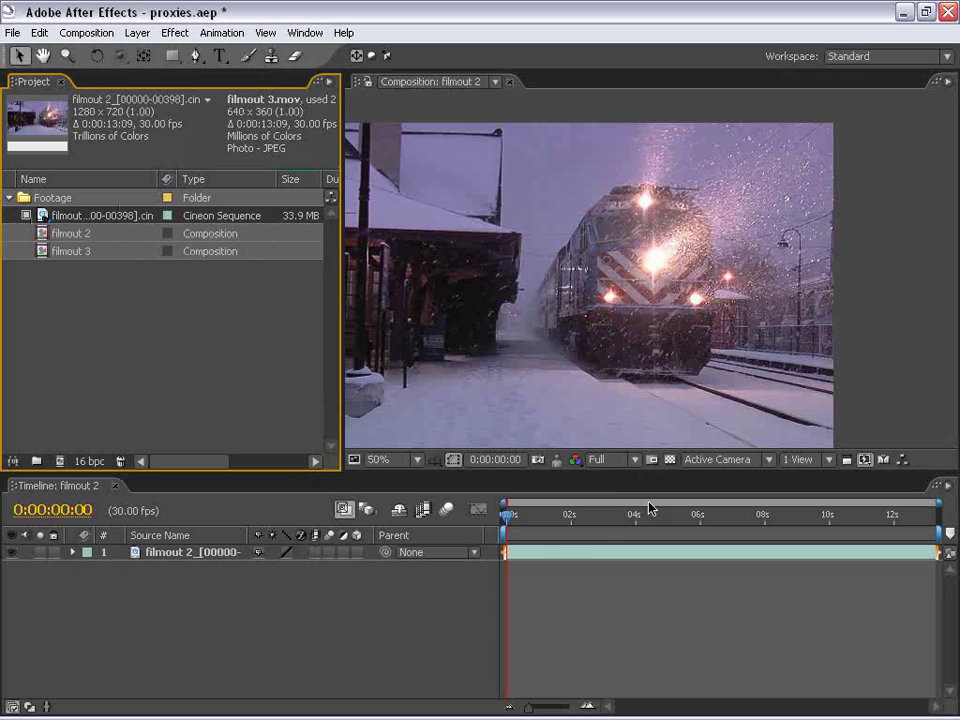
mouse_move(495, 537)
mouse_down()
mouse_move(546, 527)
mouse_move(750, 536)
mouse_move(490, 541)
mouse_up()
click(615, 298)
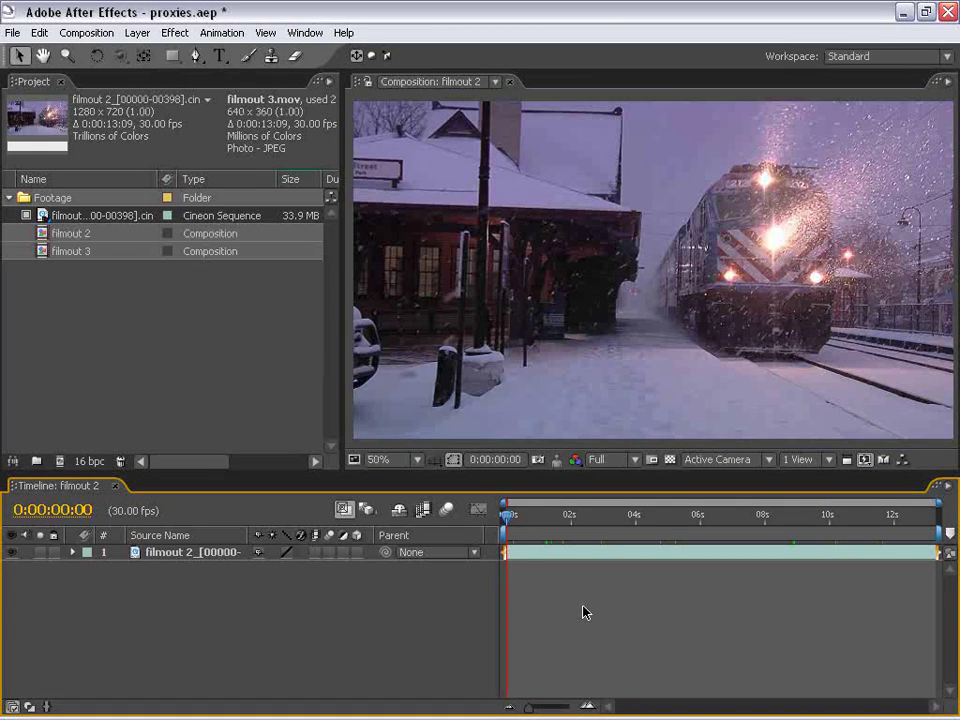
click(519, 206)
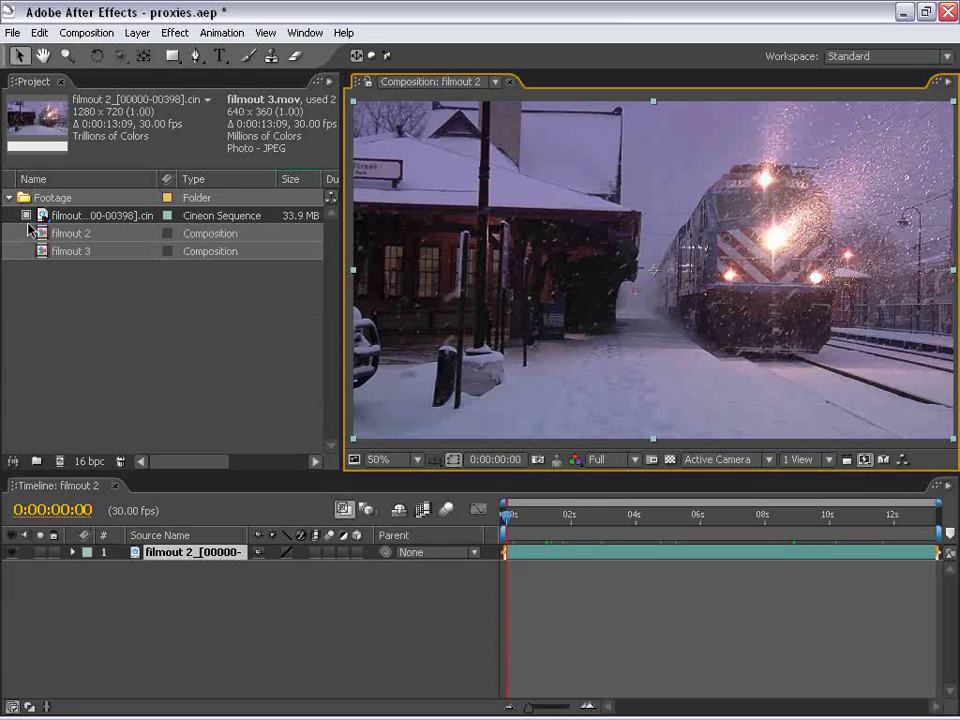
Turn off the footage's proxy and pan around the train to view the original footage
click(25, 216)
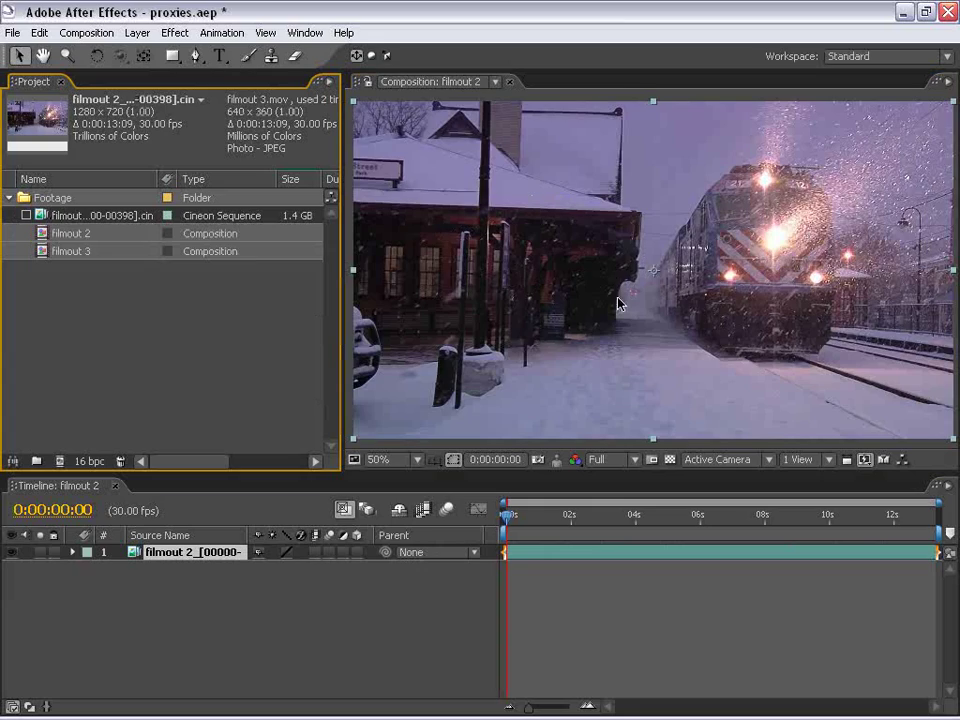
scroll(600, 304, up, 2)
key(h)
drag(590, 304, 480, 280)
scroll(604, 282, down, 2)
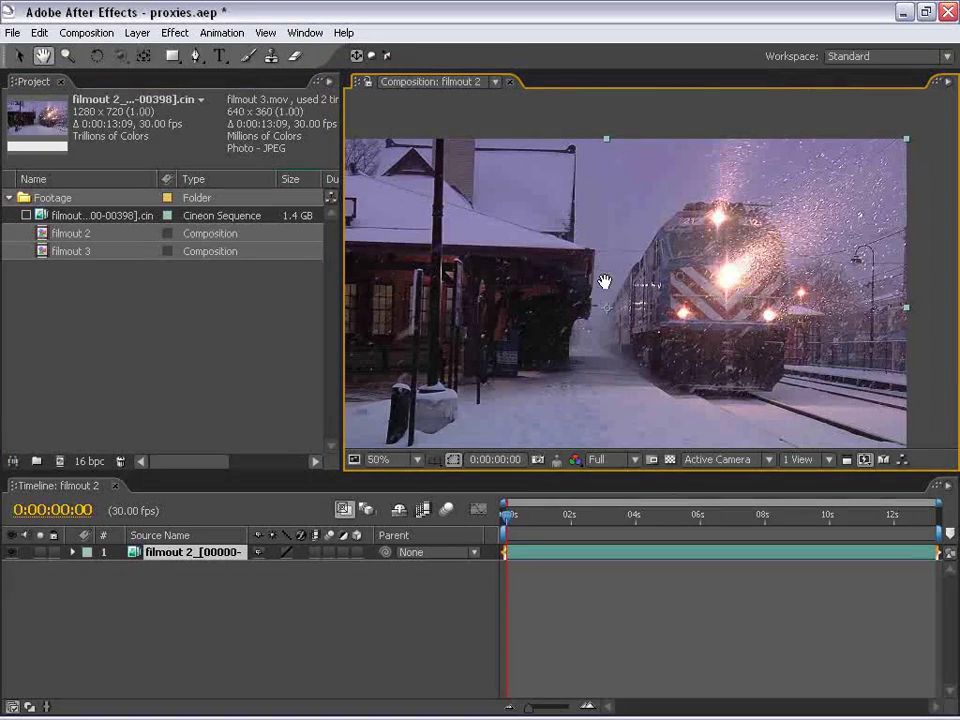
scroll(658, 330, up, 1)
scroll(640, 330, down, 1)
key(v)
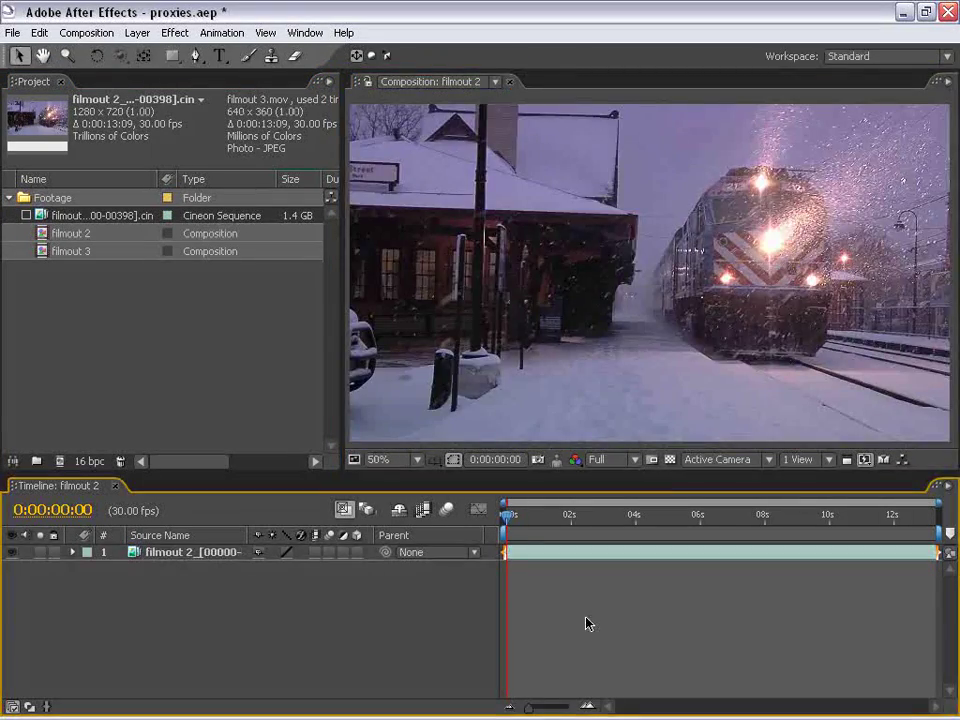
click(178, 234)
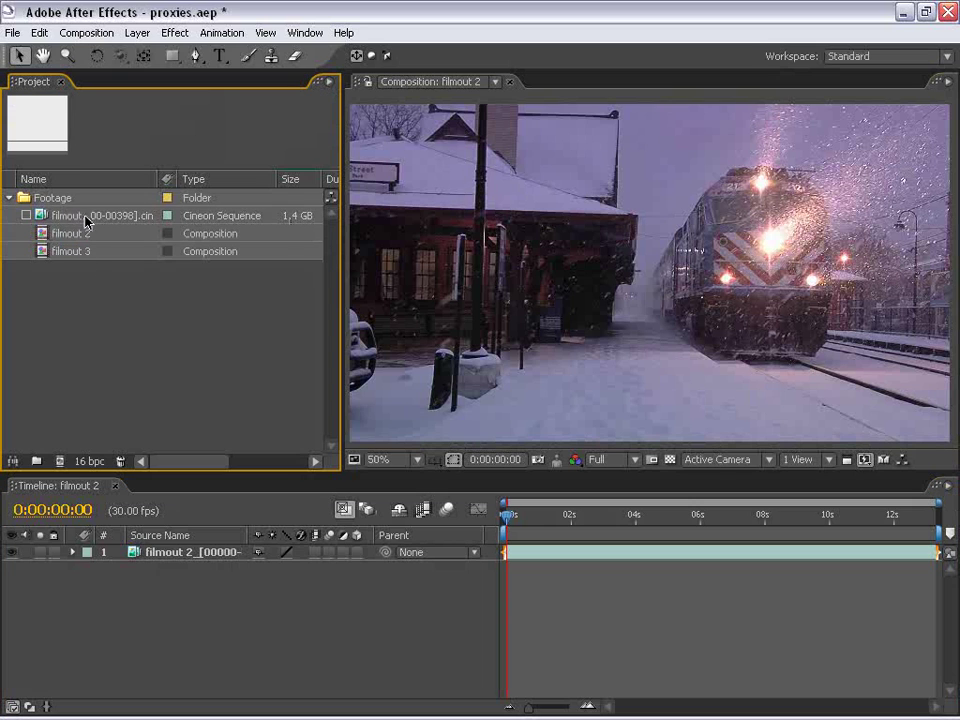
Import the filmout 2 Cineon sequence and duplicate it twice with Ctrl+D
click(68, 222)
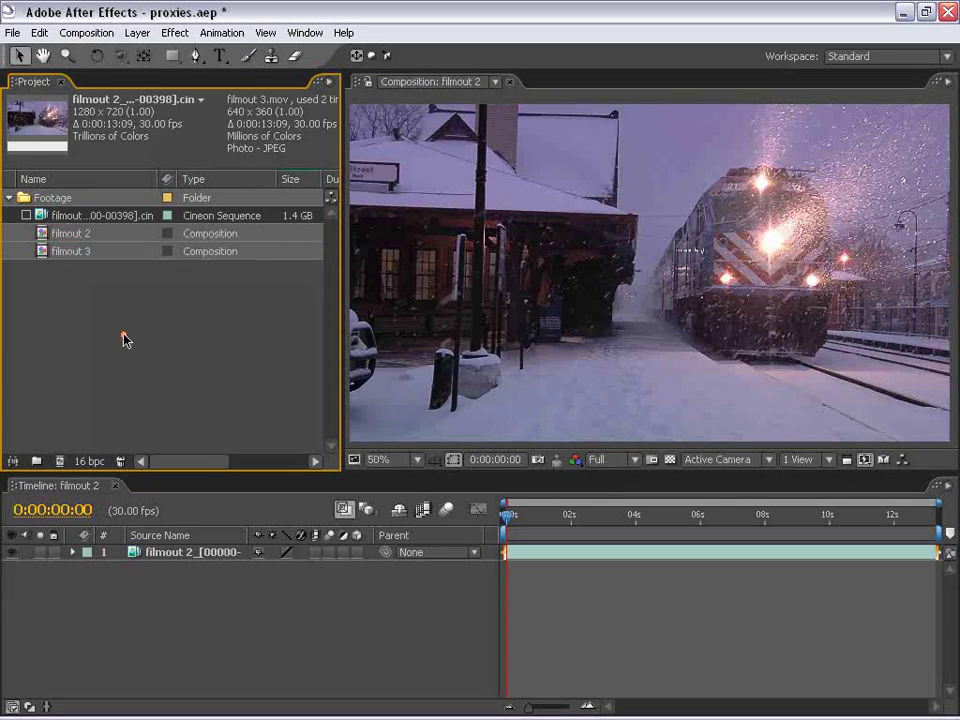
click(150, 330)
double_click(146, 326)
click(340, 237)
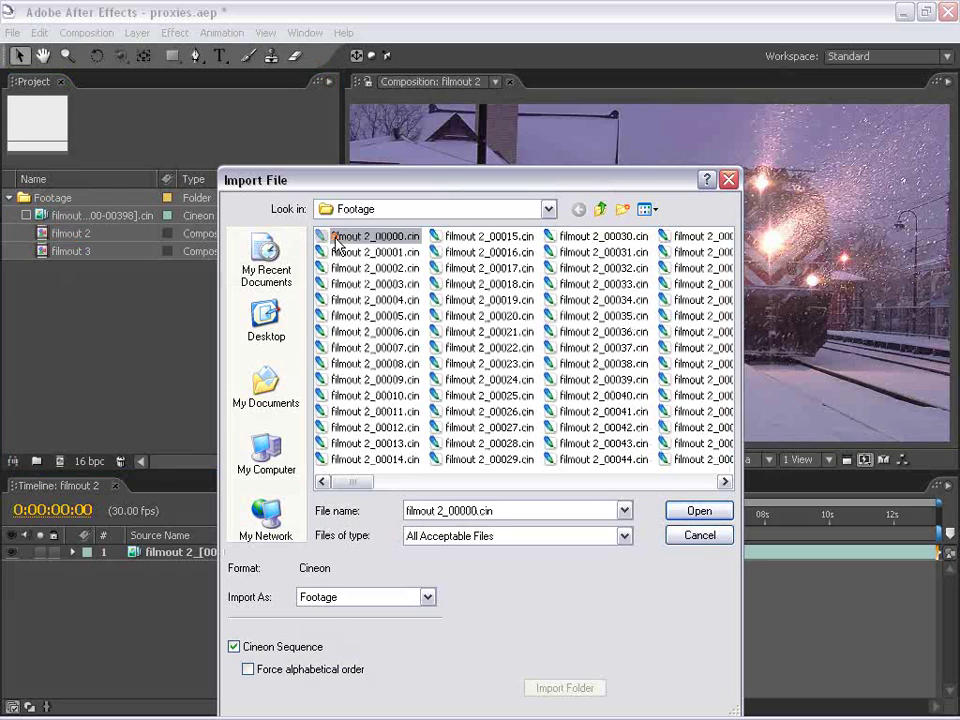
click(712, 510)
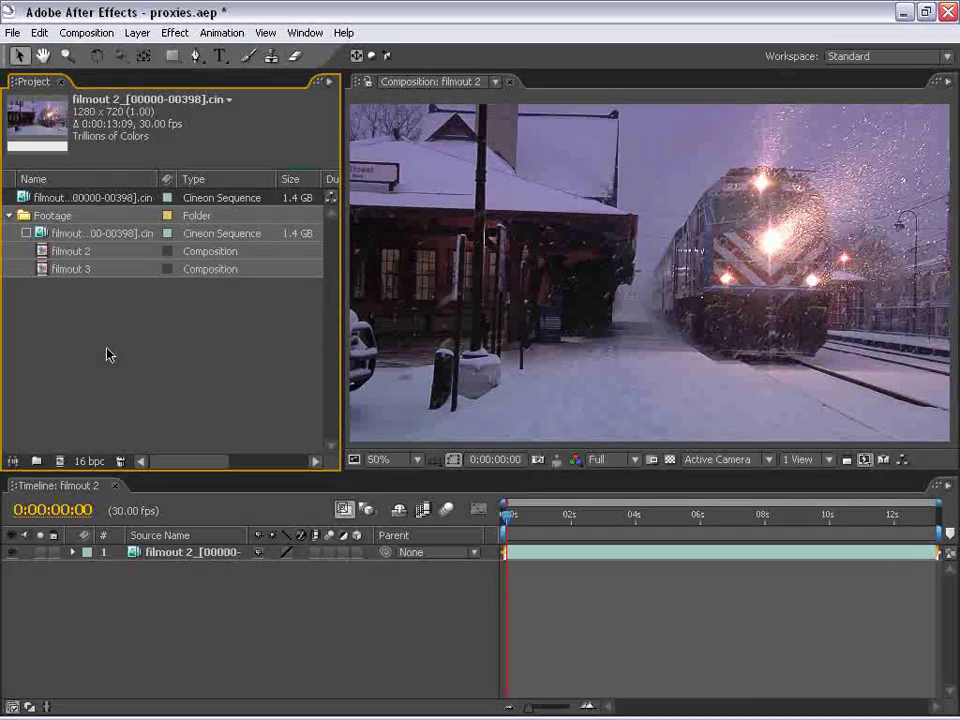
key(ctrl+d)
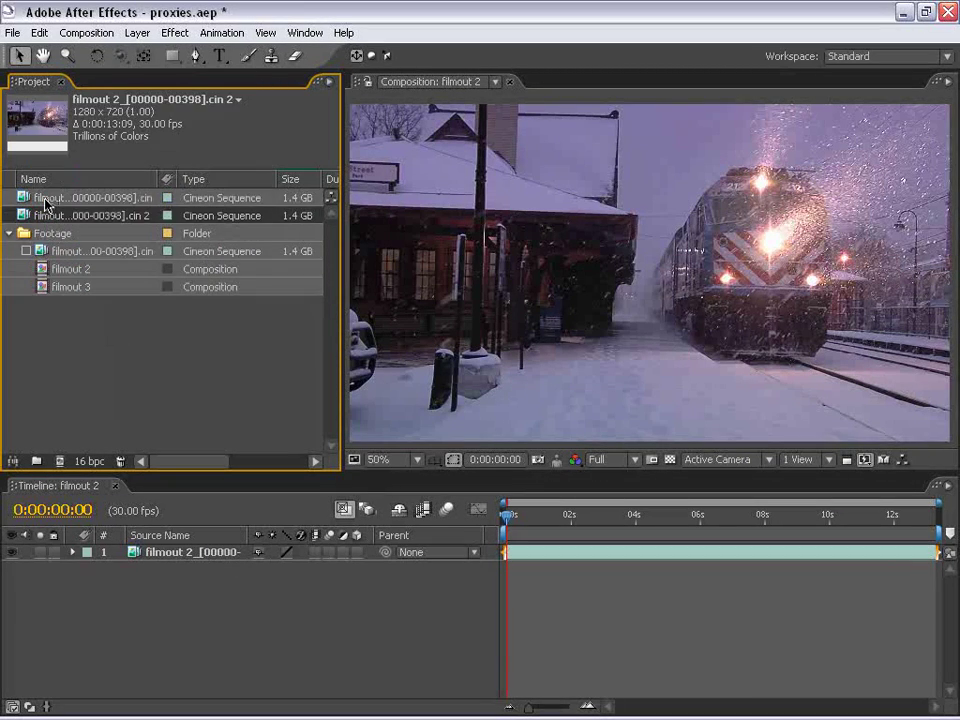
key(ctrl+d)
Rename the three sequence copies to 1, 2 and 3
click(114, 381)
click(77, 204)
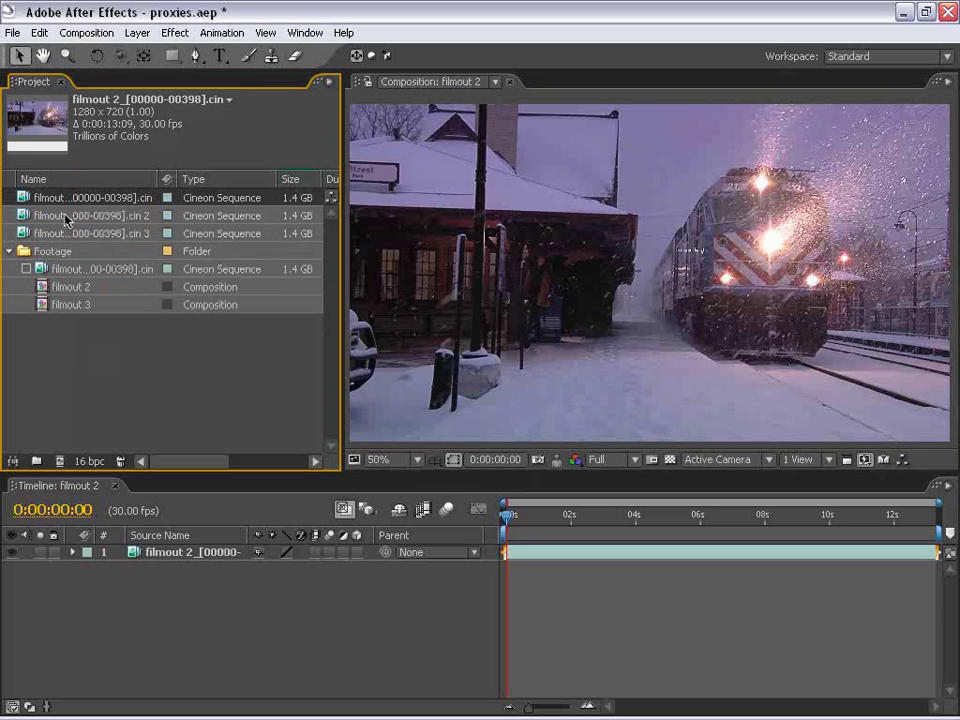
key(Return)
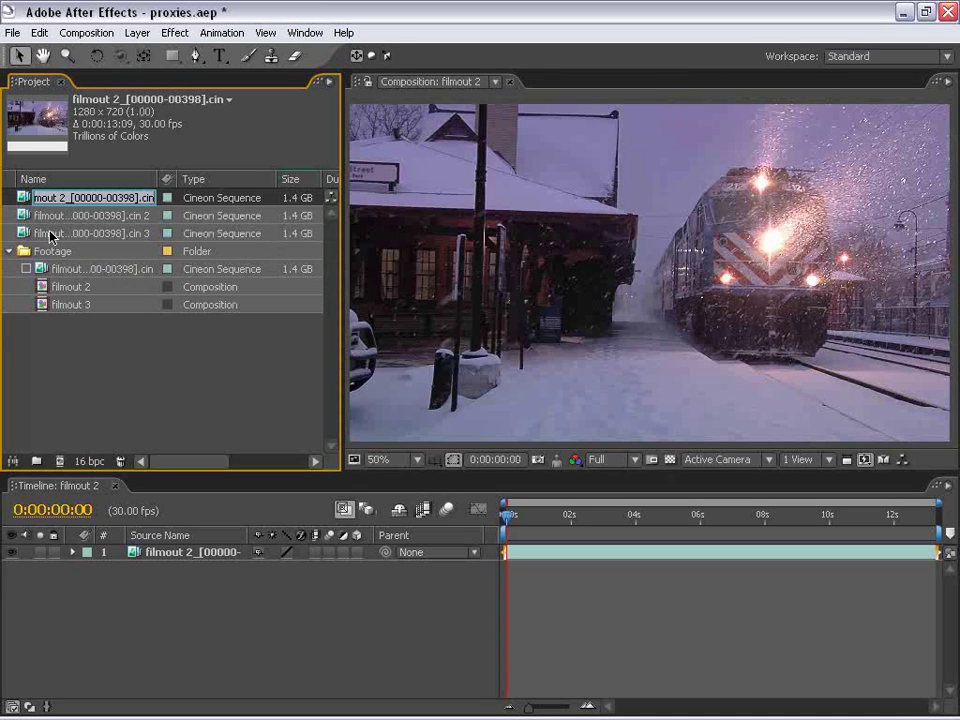
text(1)
click(50, 217)
key(Return)
text(2)
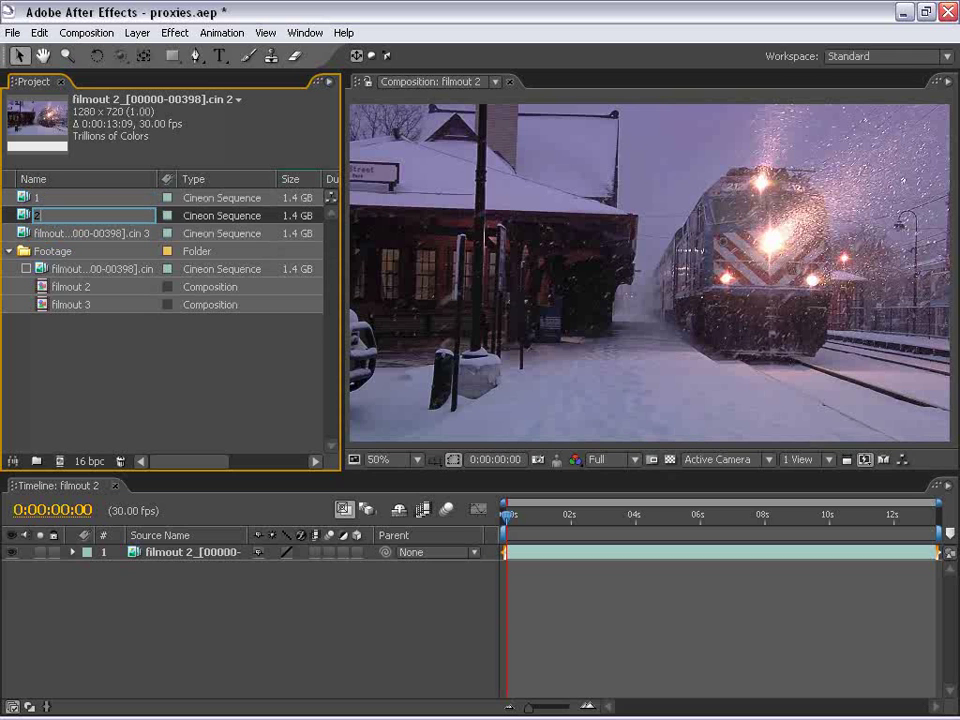
click(45, 237)
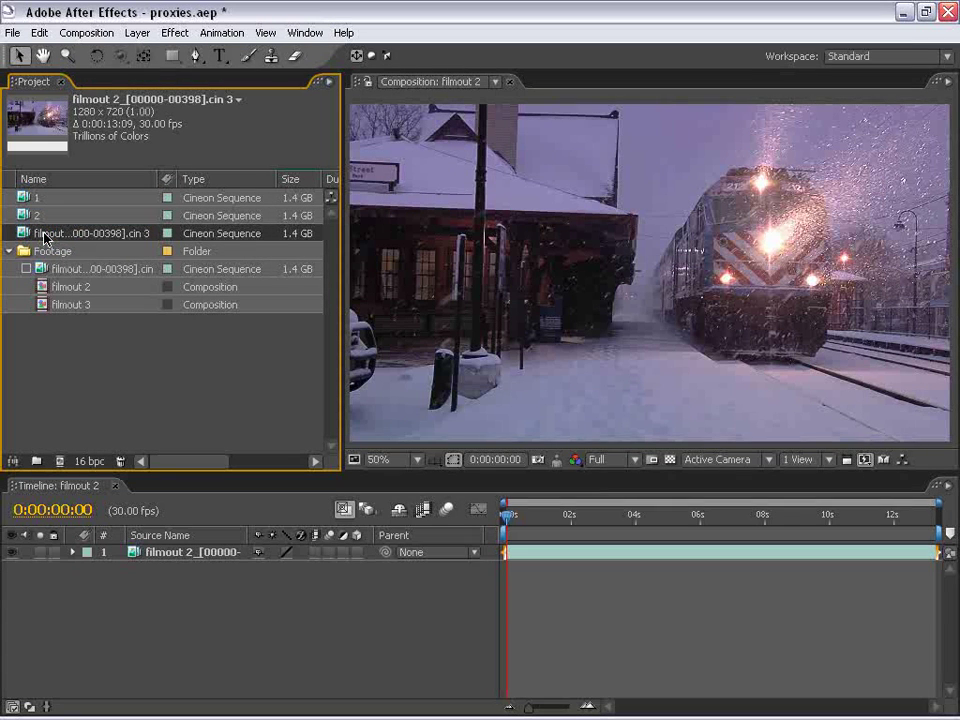
key(Return)
text(3)
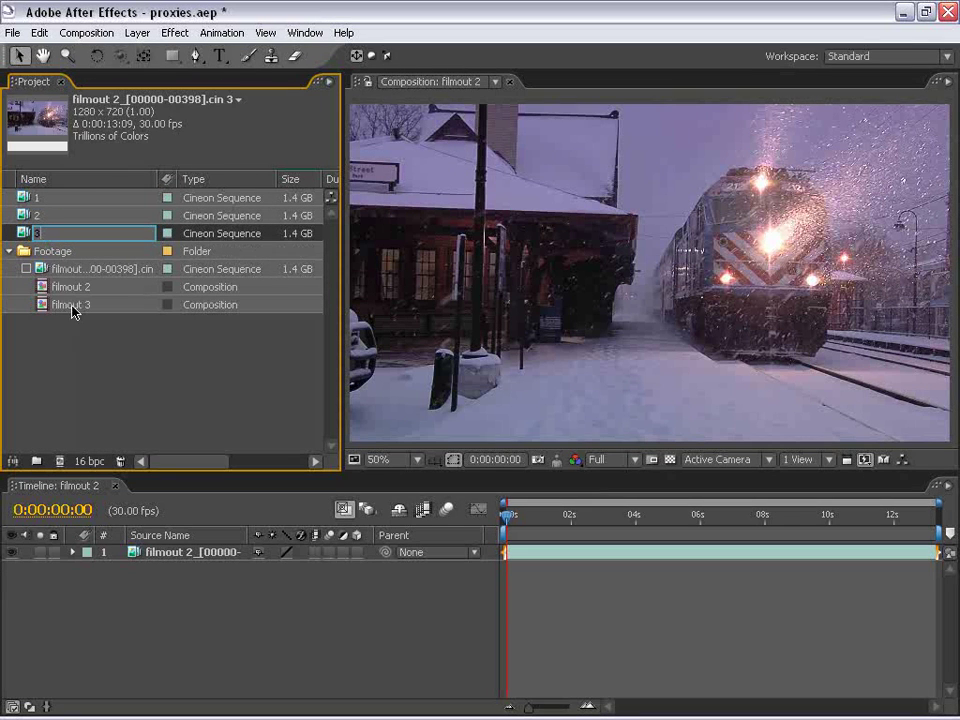
click(73, 316)
click(27, 199)
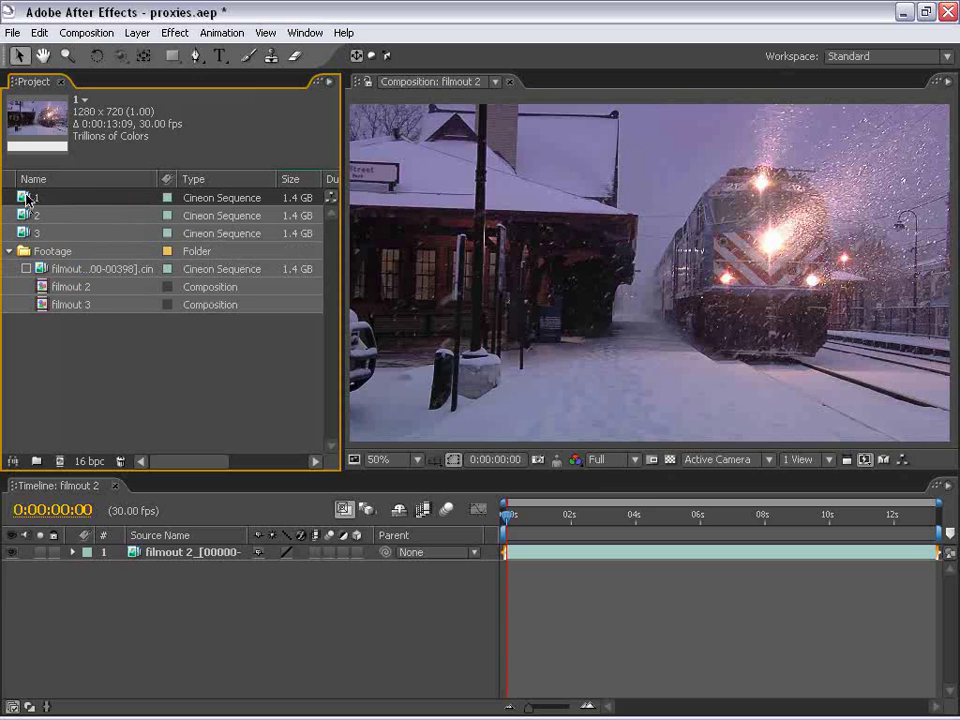
ctrl+click(24, 210)
right_click(27, 203)
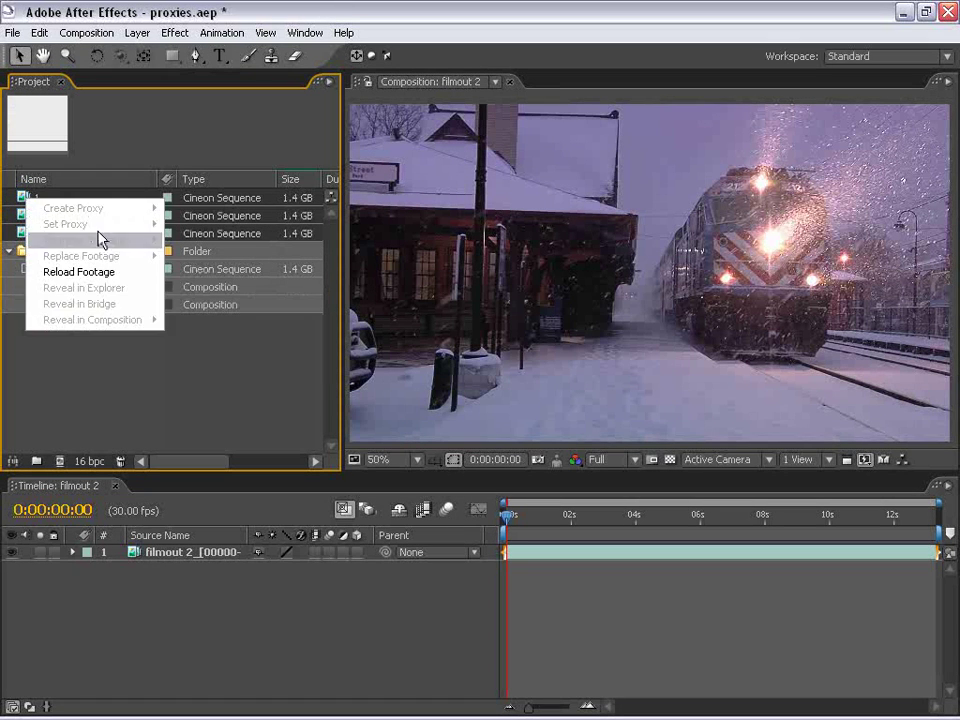
click(93, 276)
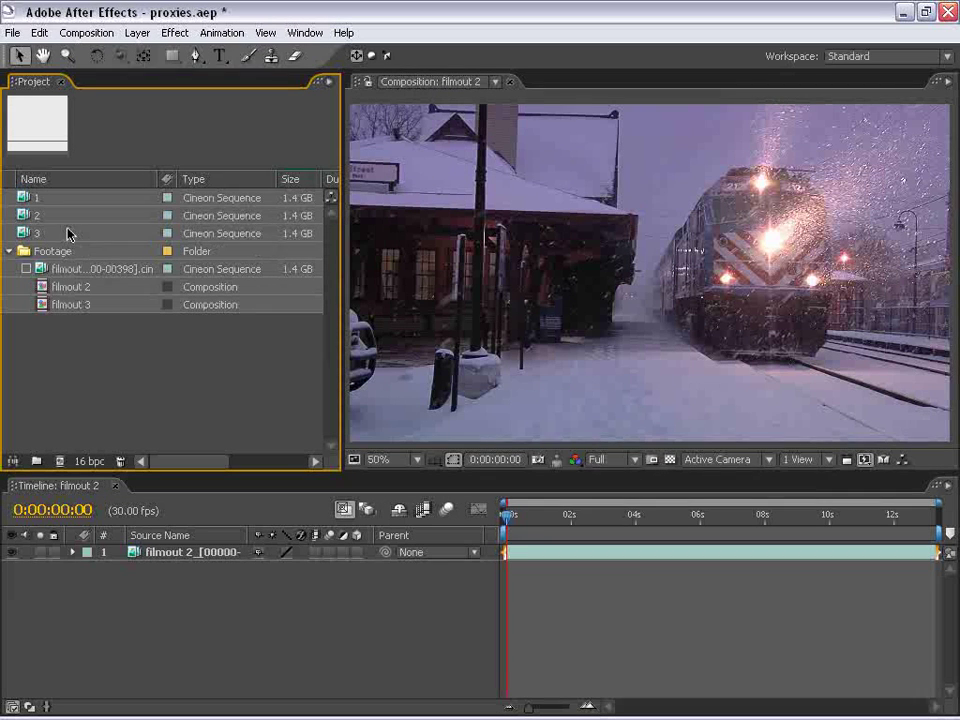
click(28, 197)
ctrl+click(29, 234)
right_click(33, 199)
right_click(22, 197)
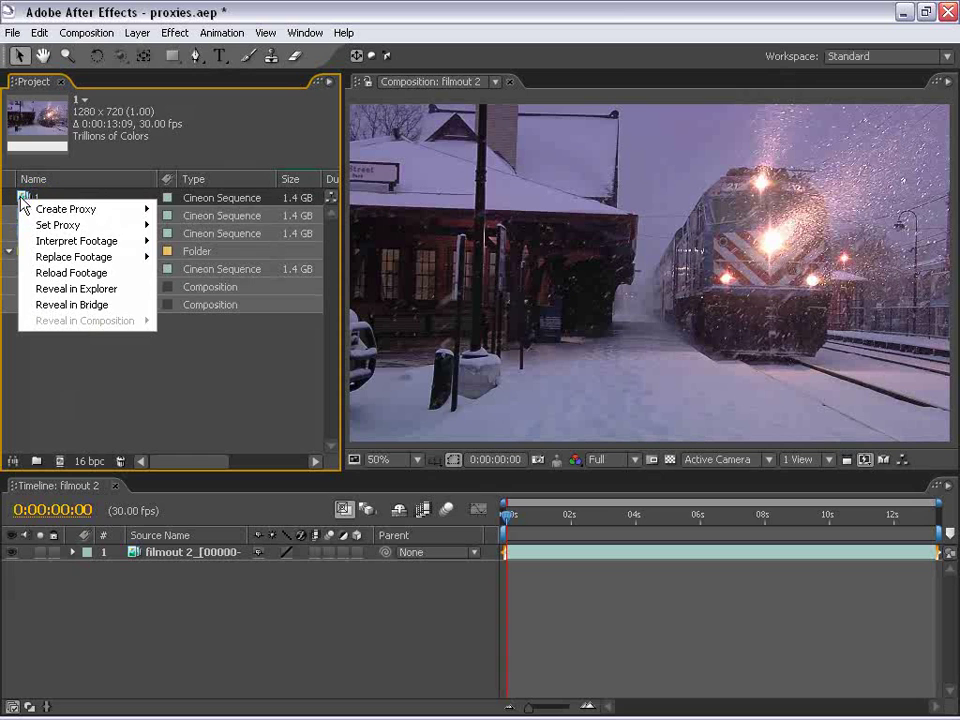
mouse_move(44, 229)
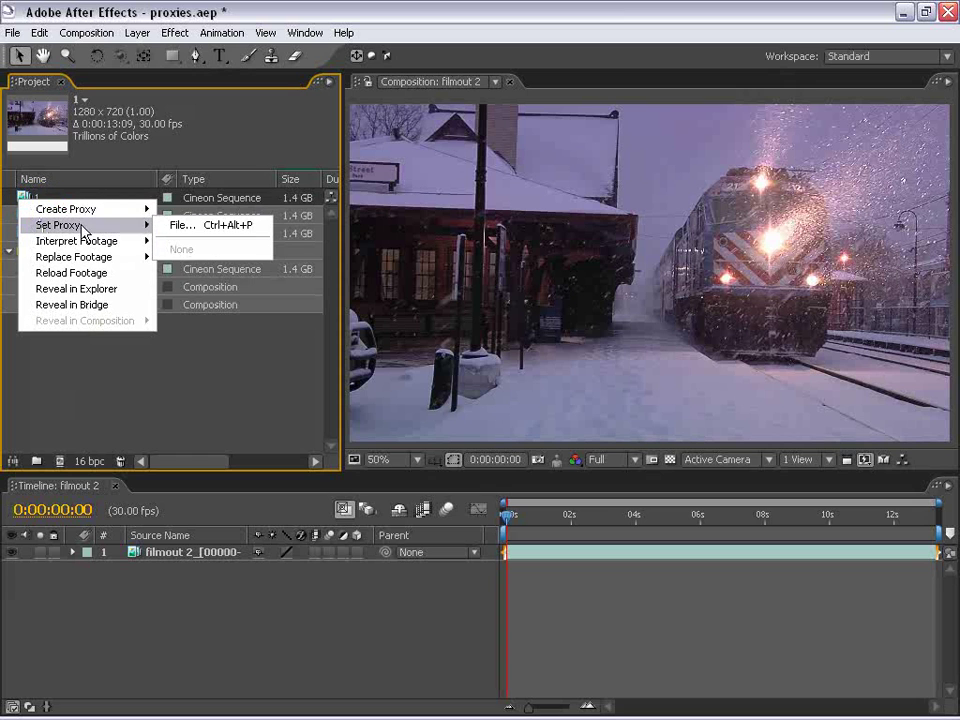
click(207, 228)
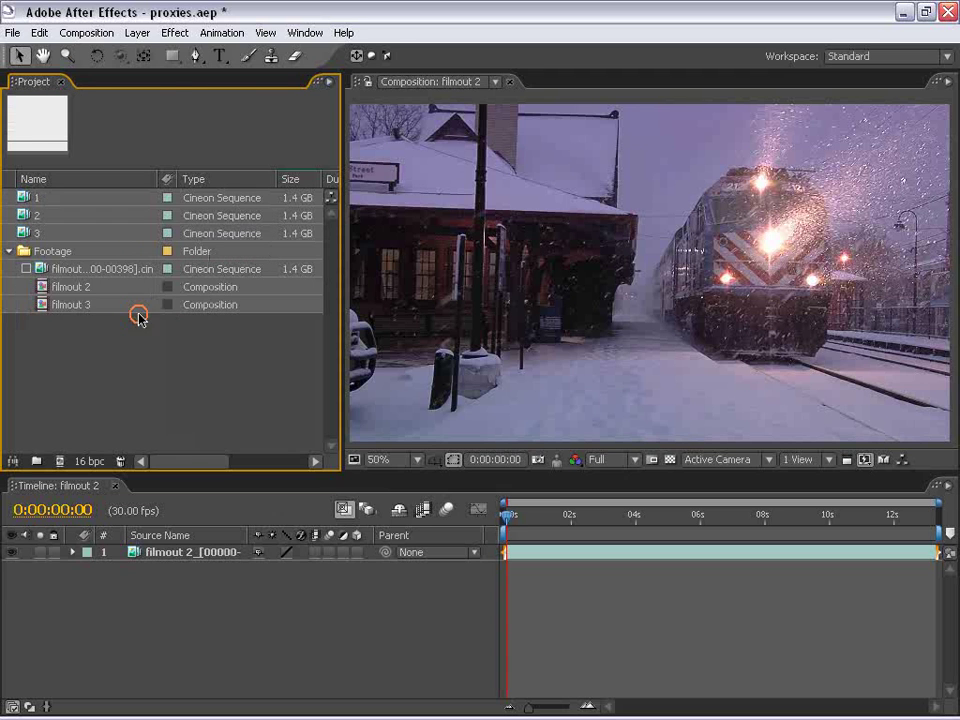
click(72, 270)
Queue movie proxies for footage copies 1, 2 and 3 as filmout 4, 5 and 6.avi
right_click(35, 199)
mouse_move(72, 214)
click(200, 225)
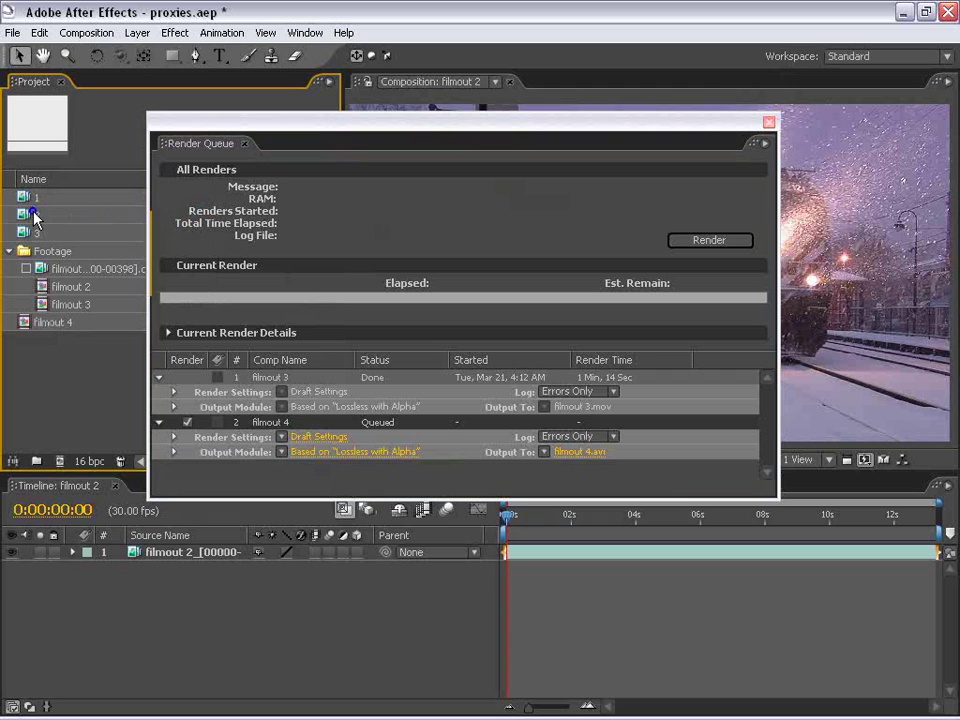
right_click(30, 216)
right_click(28, 216)
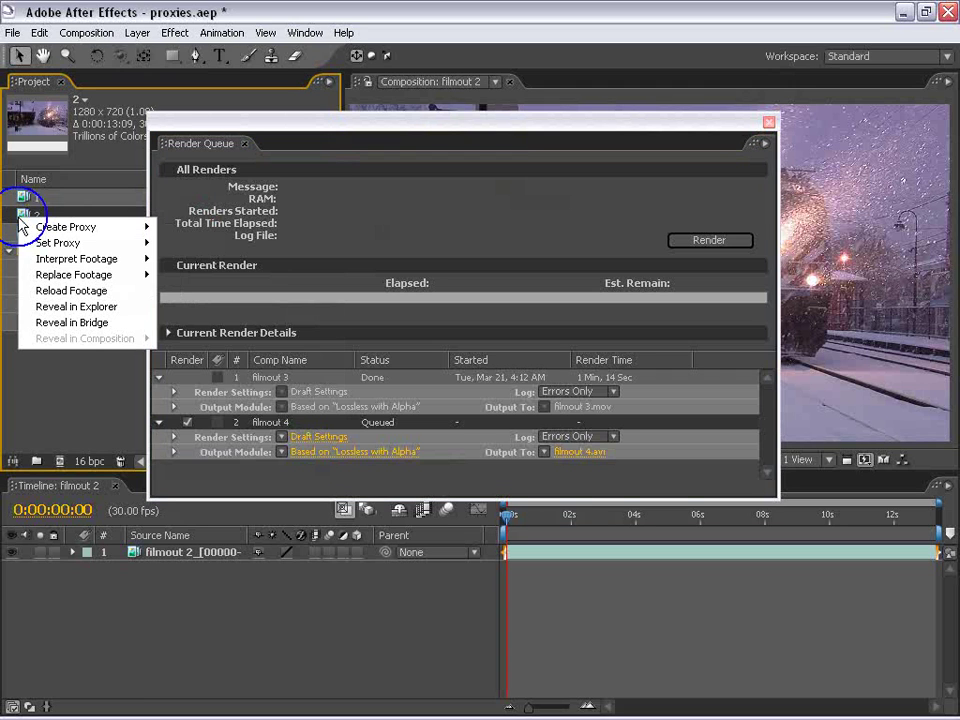
mouse_move(55, 233)
click(181, 243)
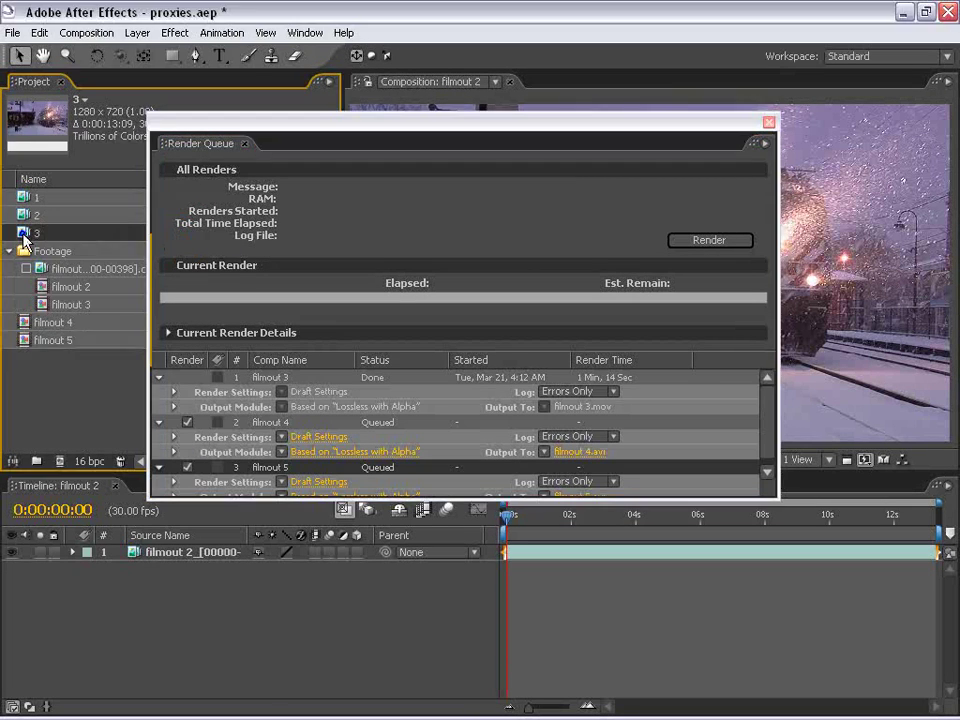
right_click(25, 238)
mouse_move(66, 242)
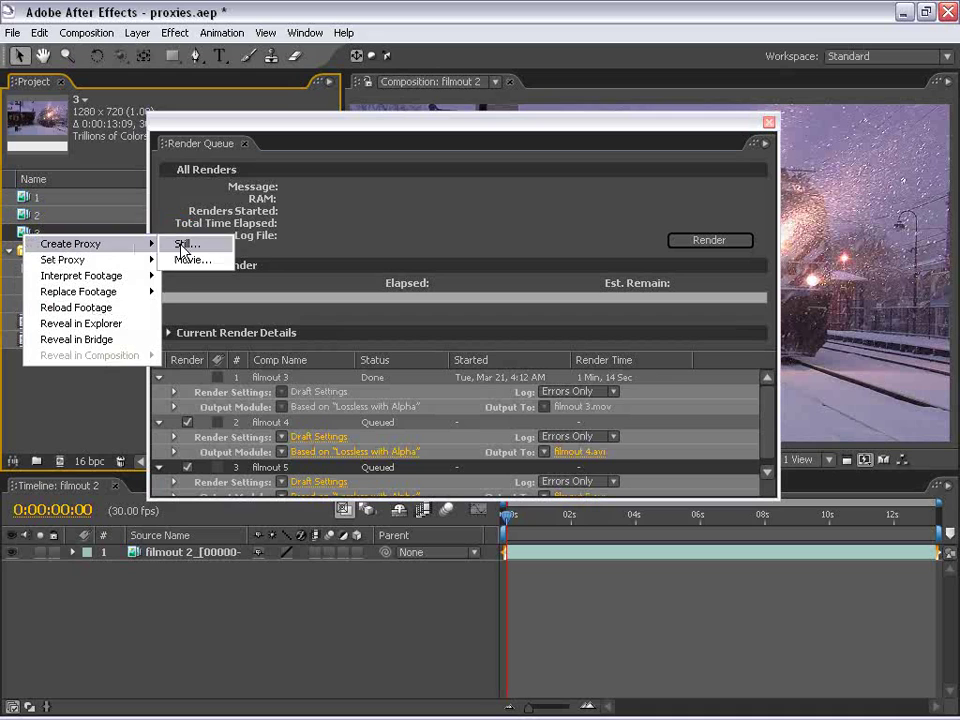
click(188, 259)
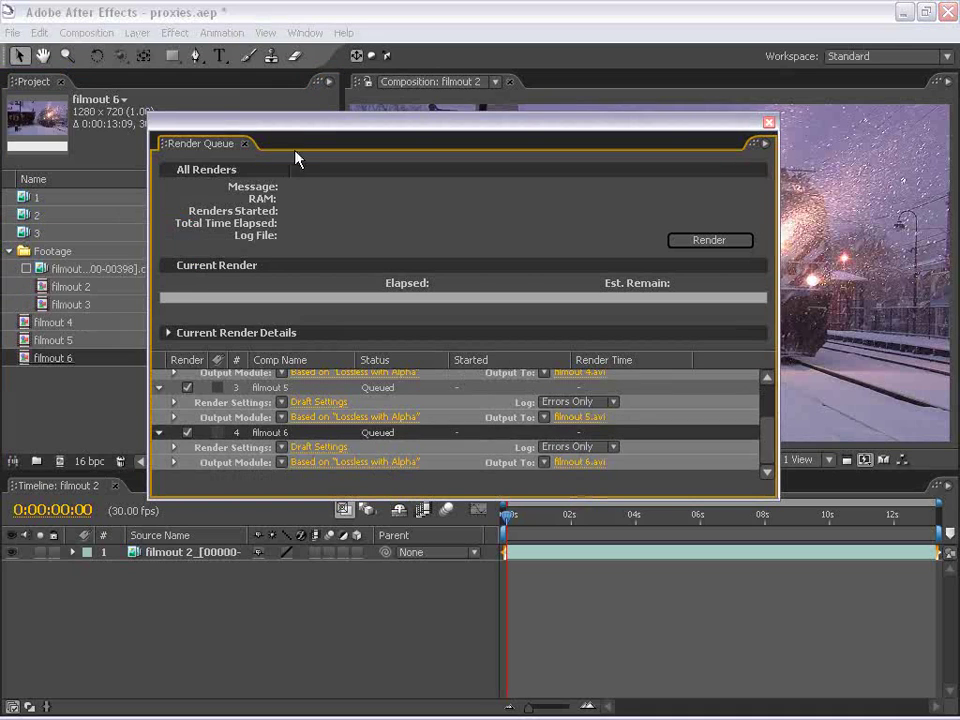
drag(296, 158, 318, 113)
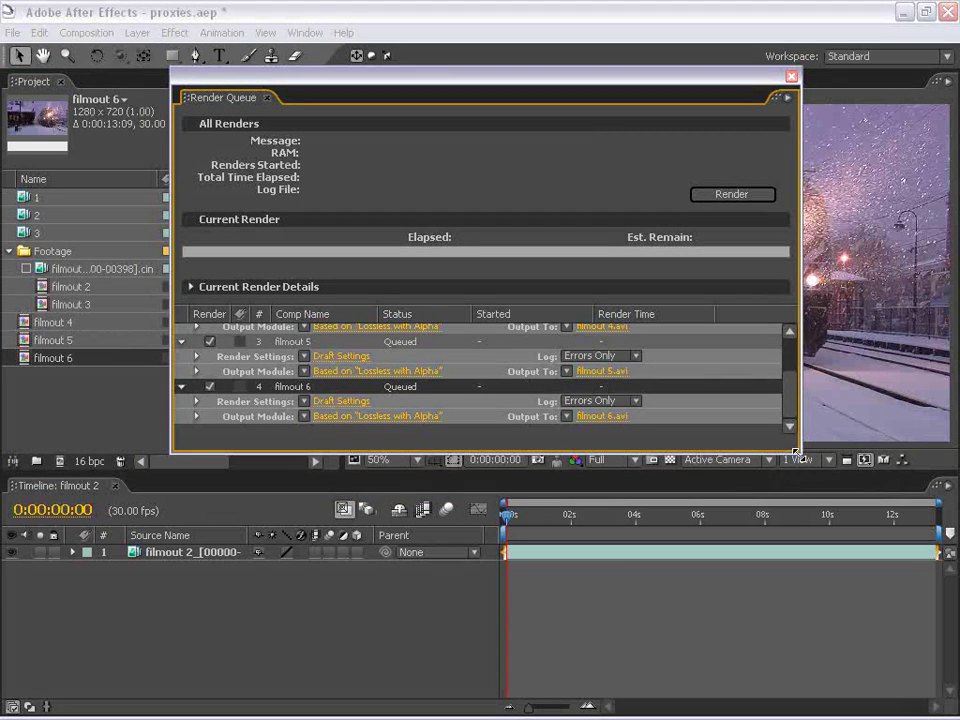
drag(802, 452, 849, 643)
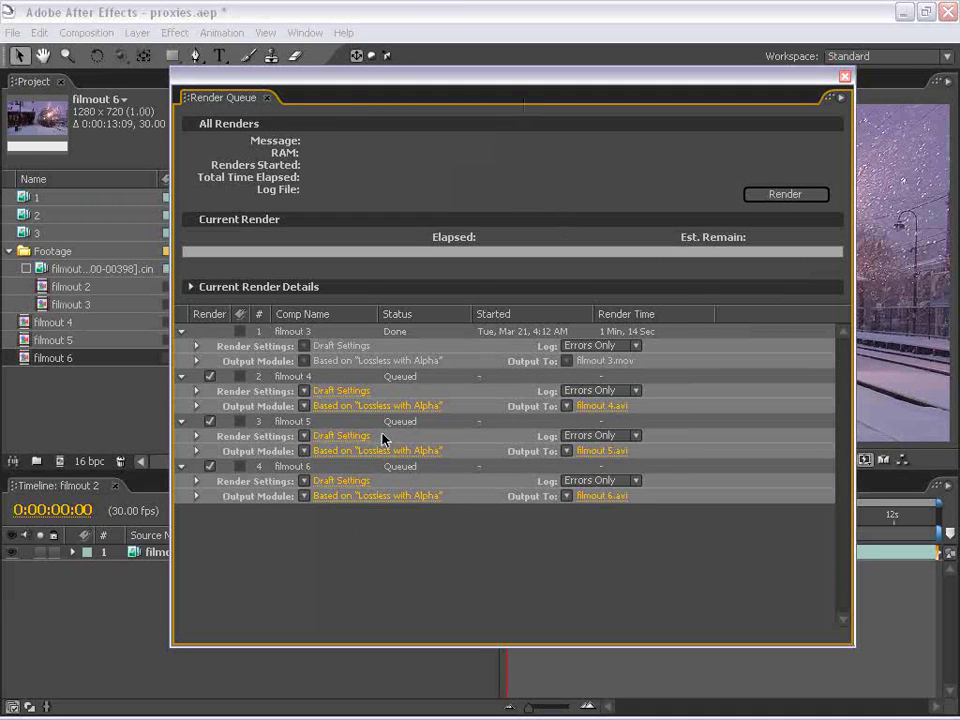
click(360, 405)
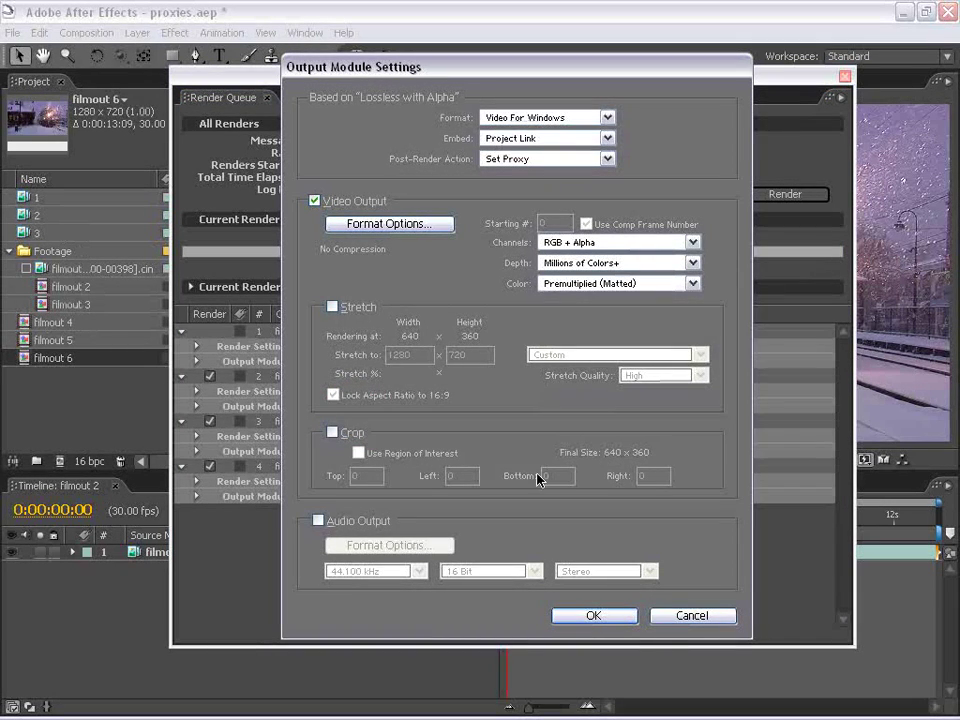
click(688, 617)
click(333, 407)
click(545, 118)
click(540, 336)
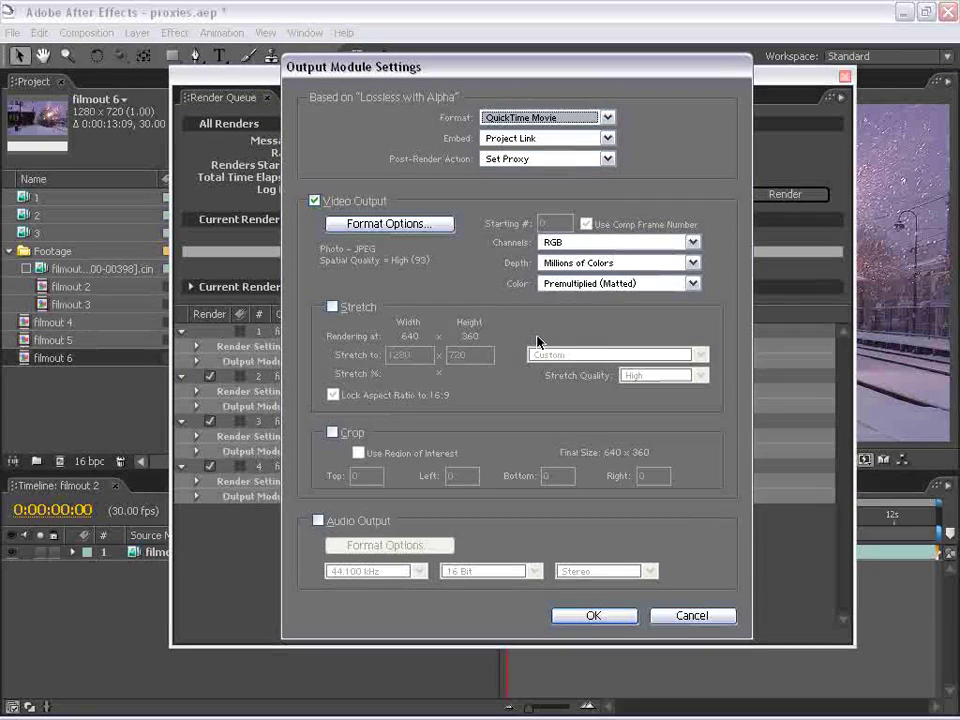
click(594, 615)
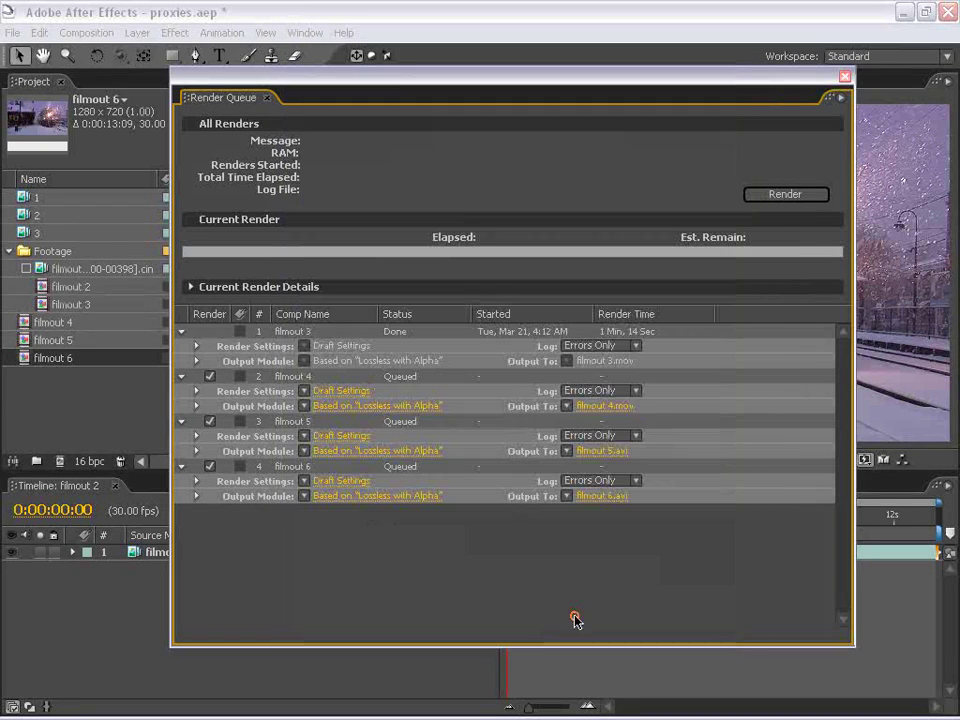
click(344, 452)
click(490, 118)
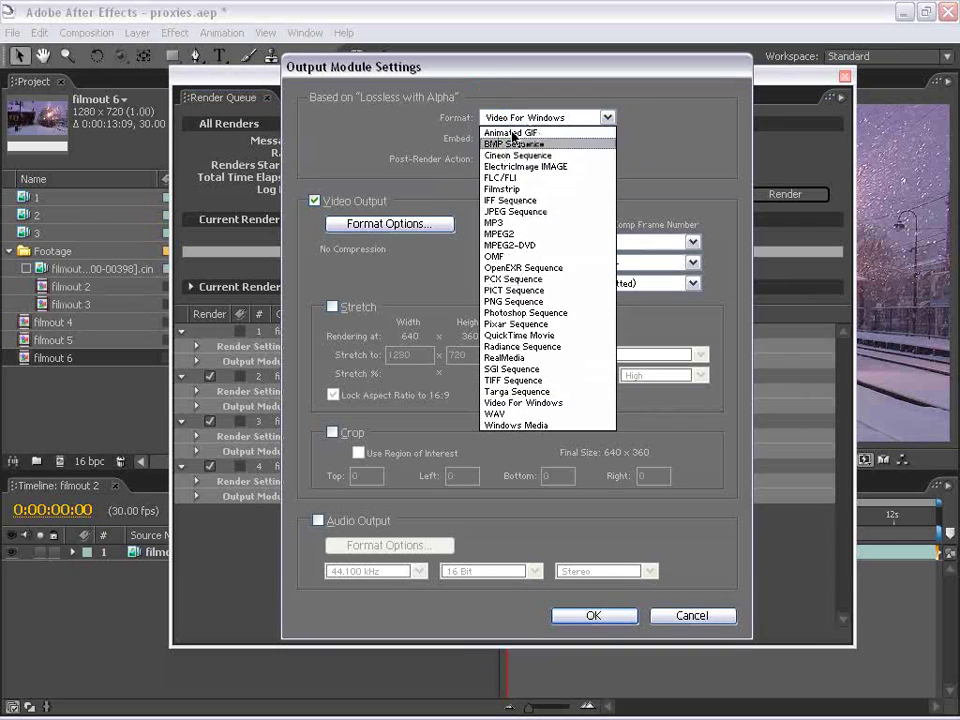
click(700, 620)
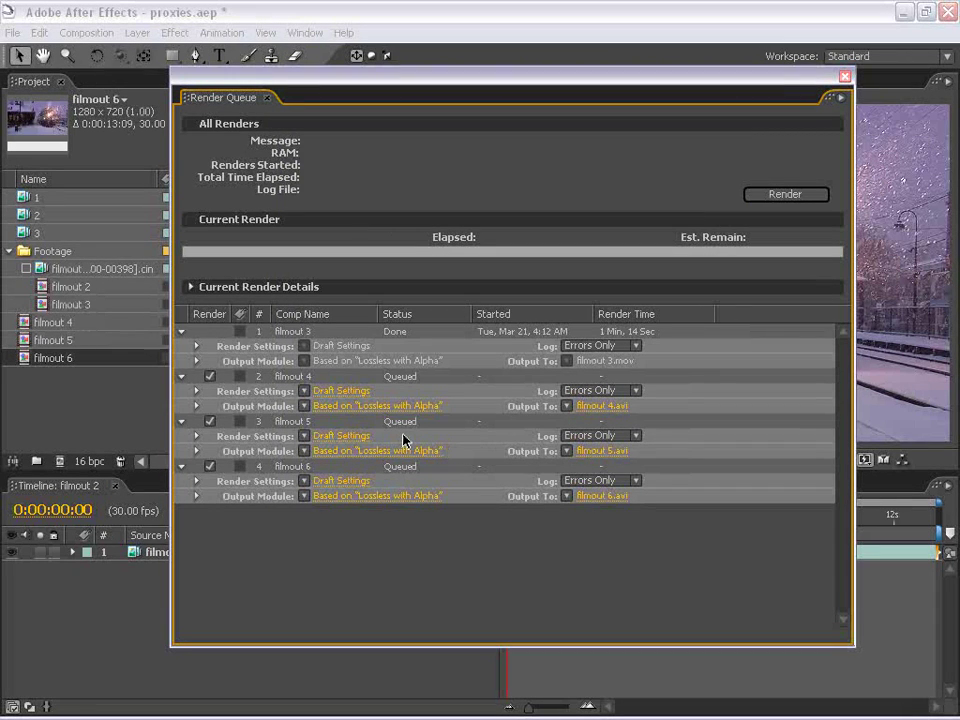
Create a SUPER PROXY output template for filmout 4 using the QuickTime Movie format
click(305, 406)
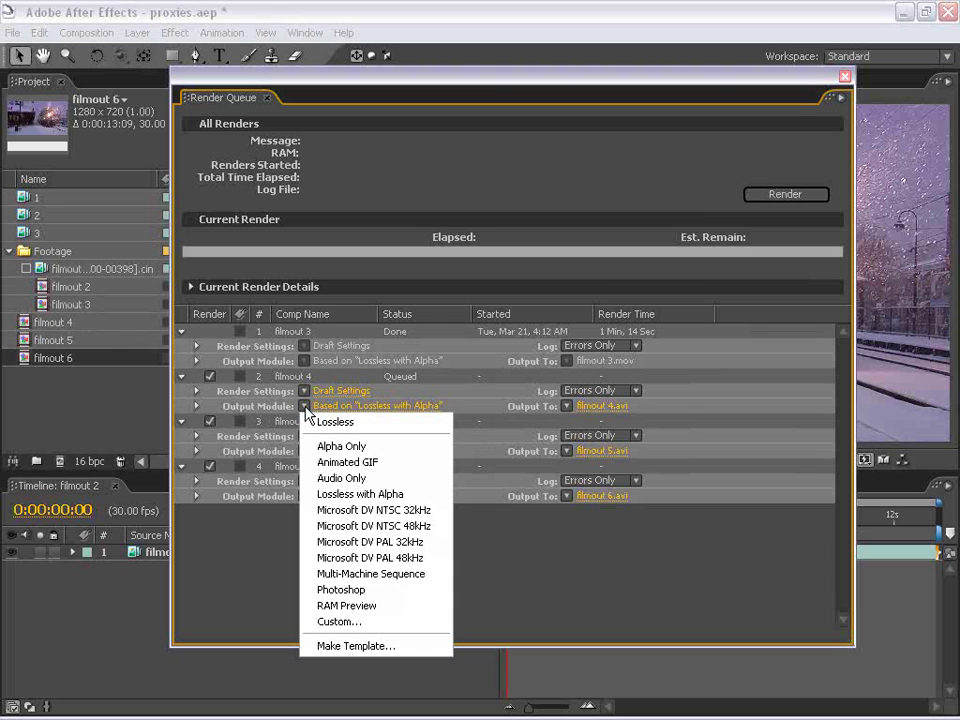
click(340, 646)
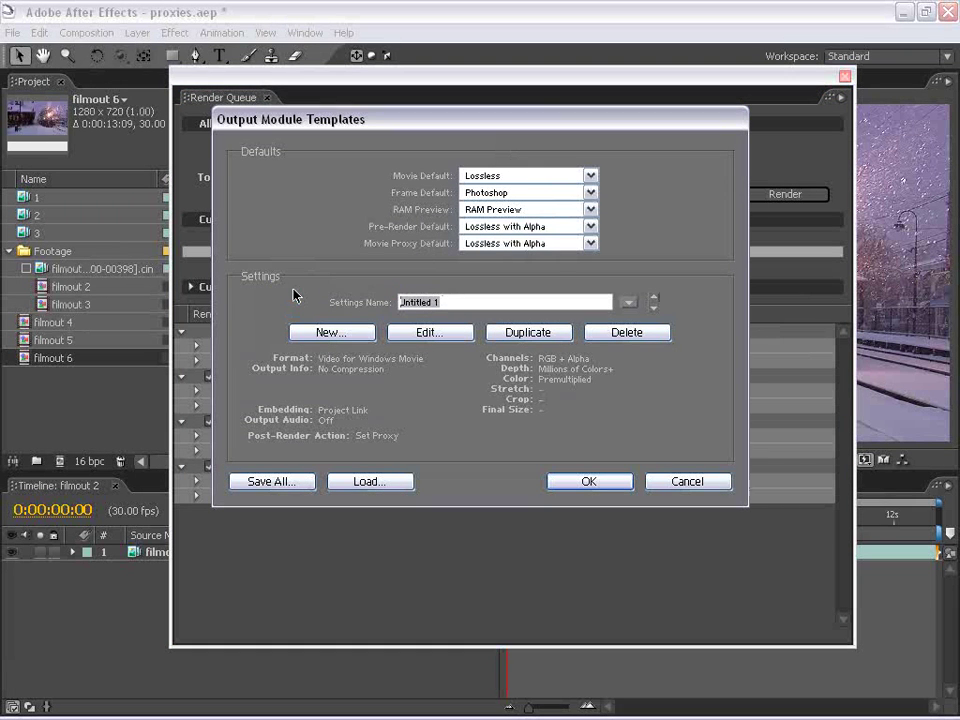
text(SUPER PROXY)
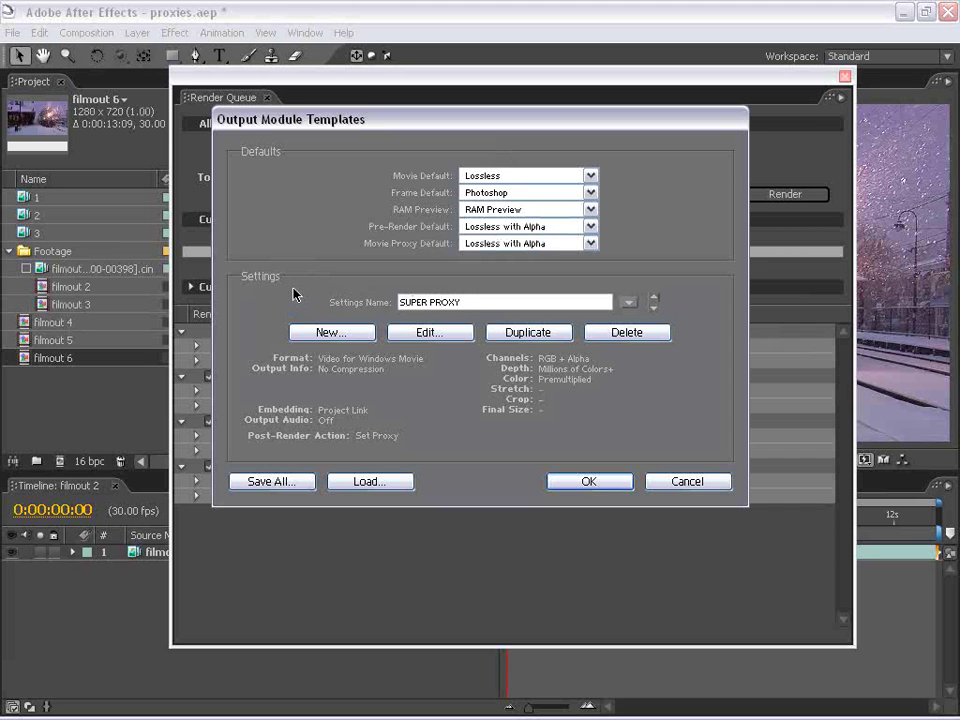
click(428, 332)
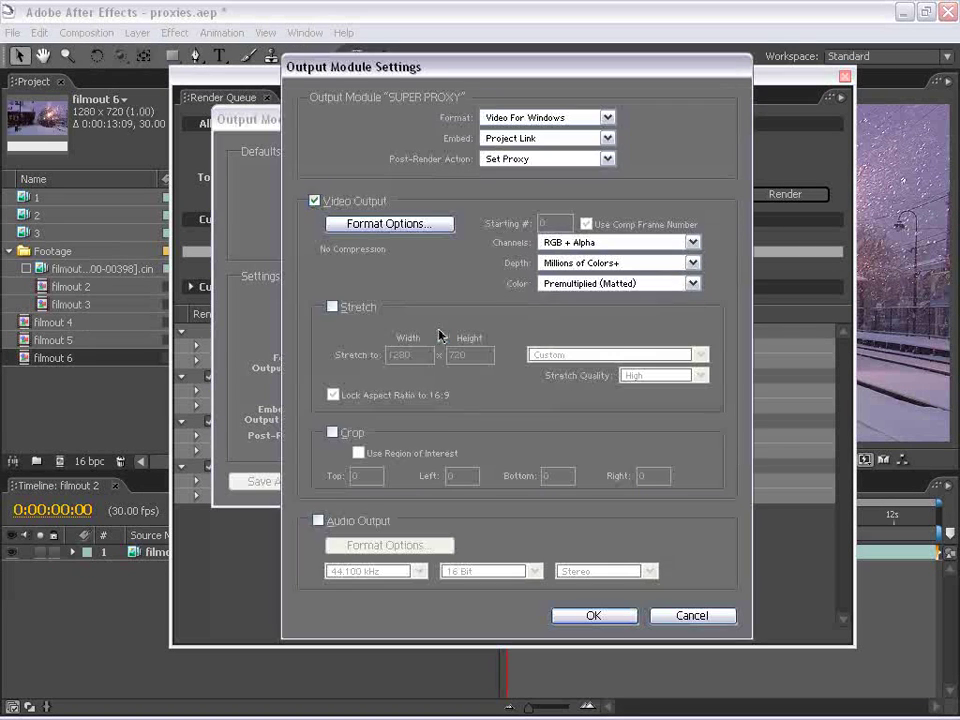
click(560, 117)
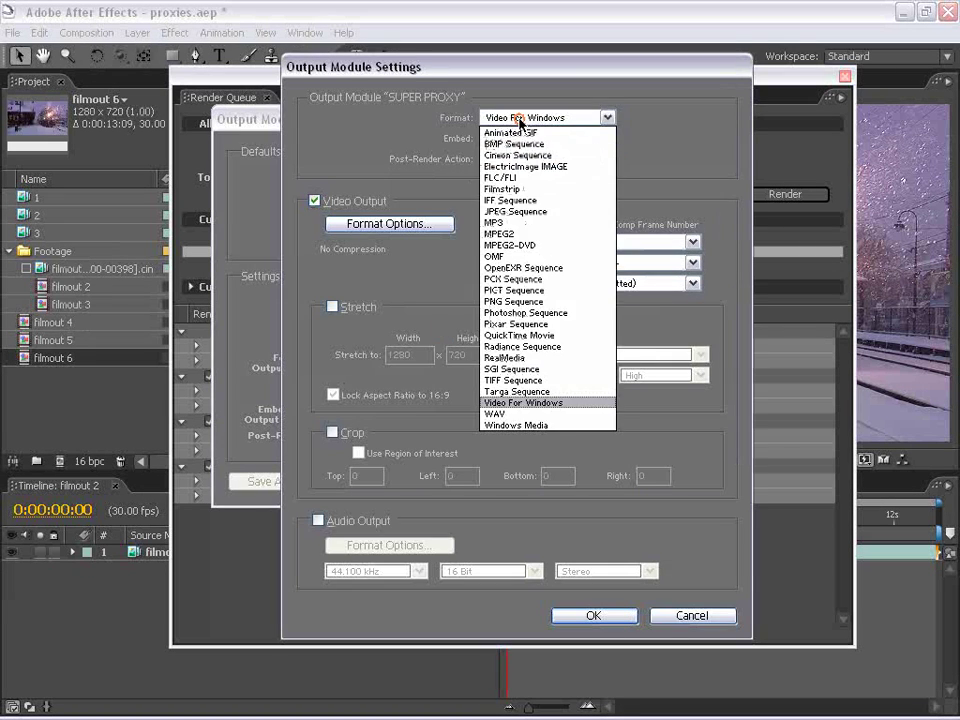
click(522, 343)
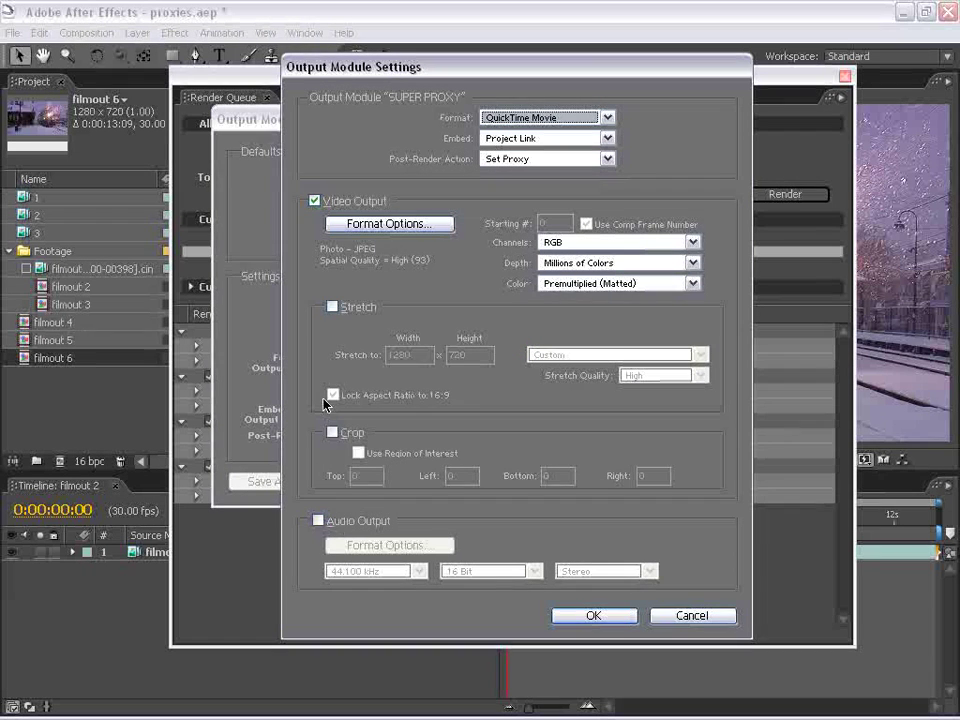
click(601, 617)
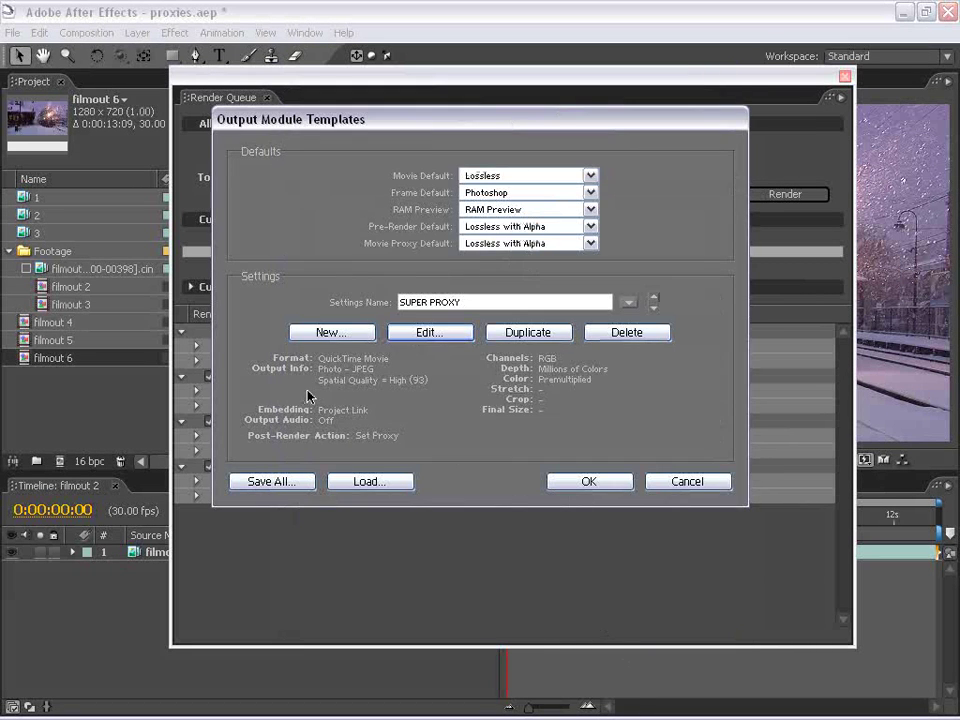
Duplicate filmout 6 twice and apply the SUPER PROXY output module to render items 3–6
click(589, 482)
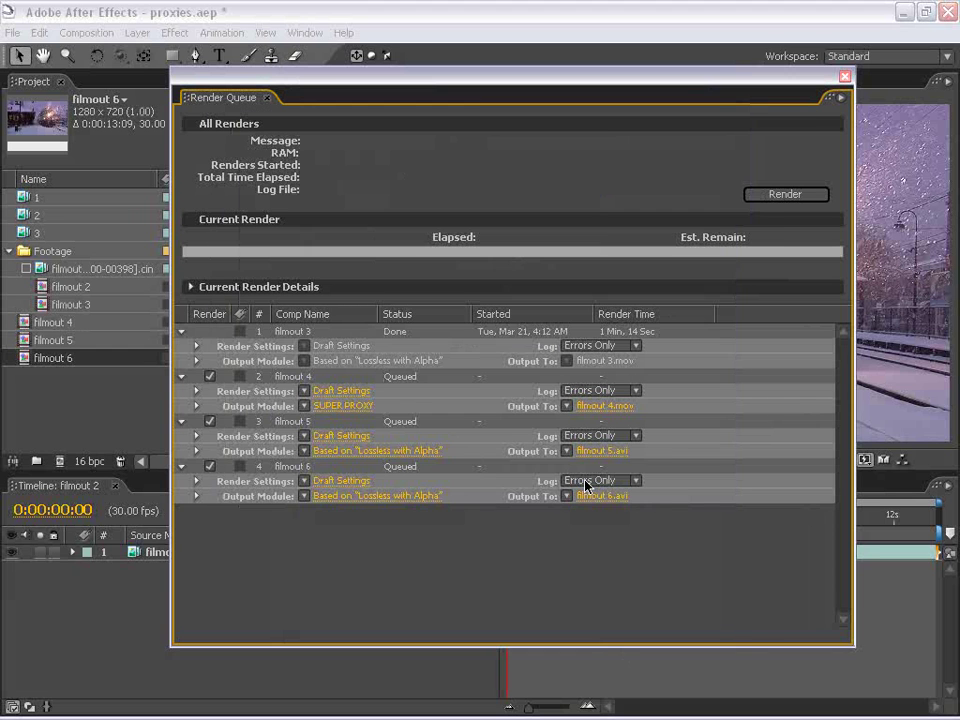
click(255, 490)
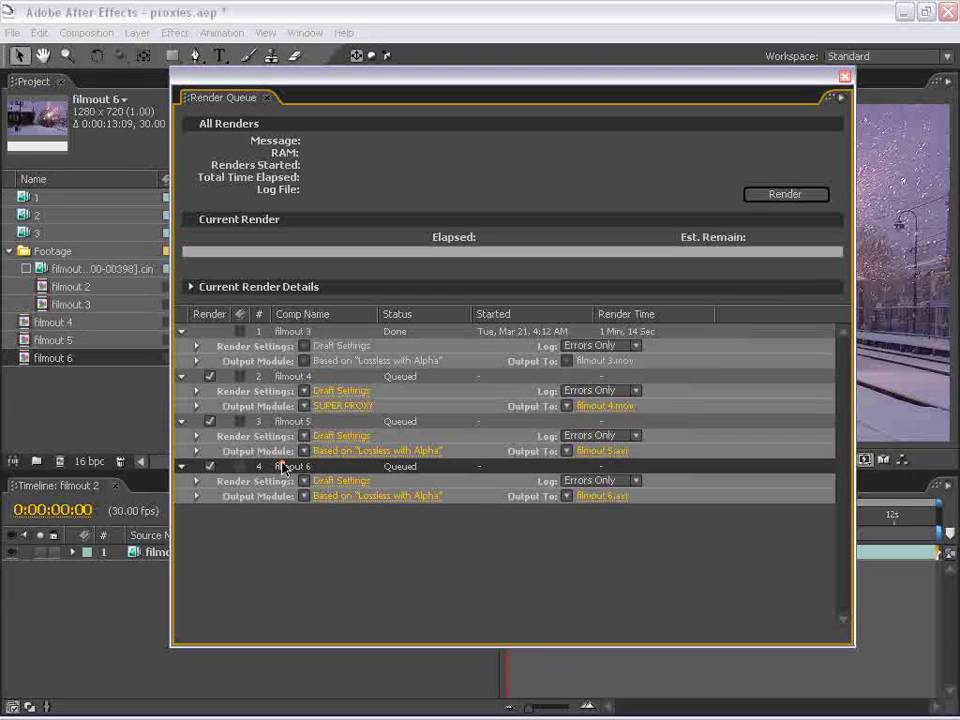
key(ctrl+d)
key(ctrl+d)
click(260, 459)
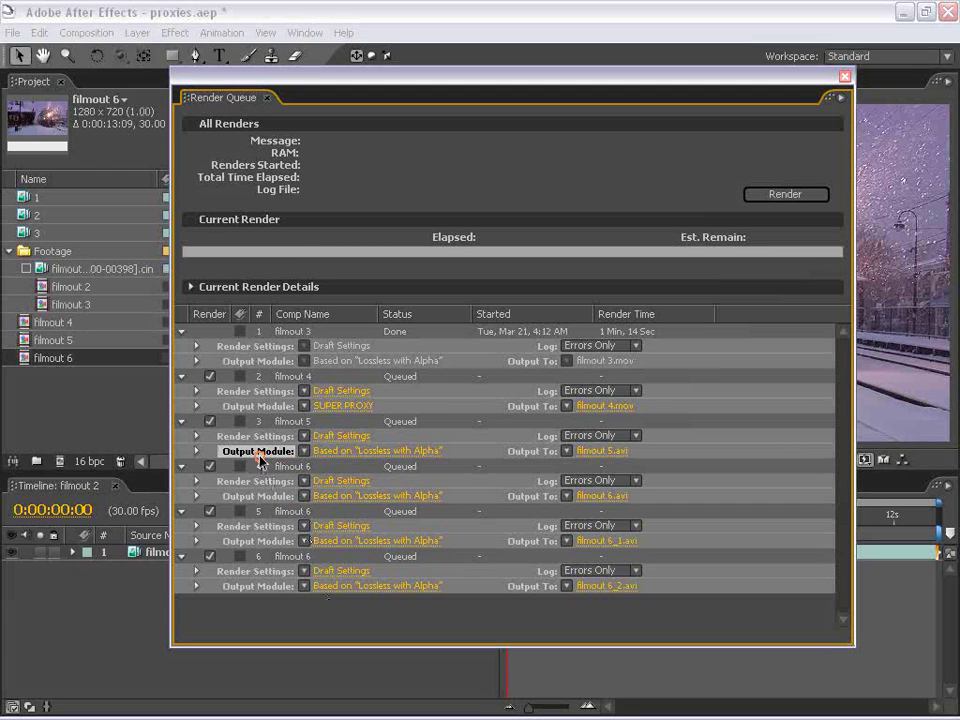
shift+click(262, 586)
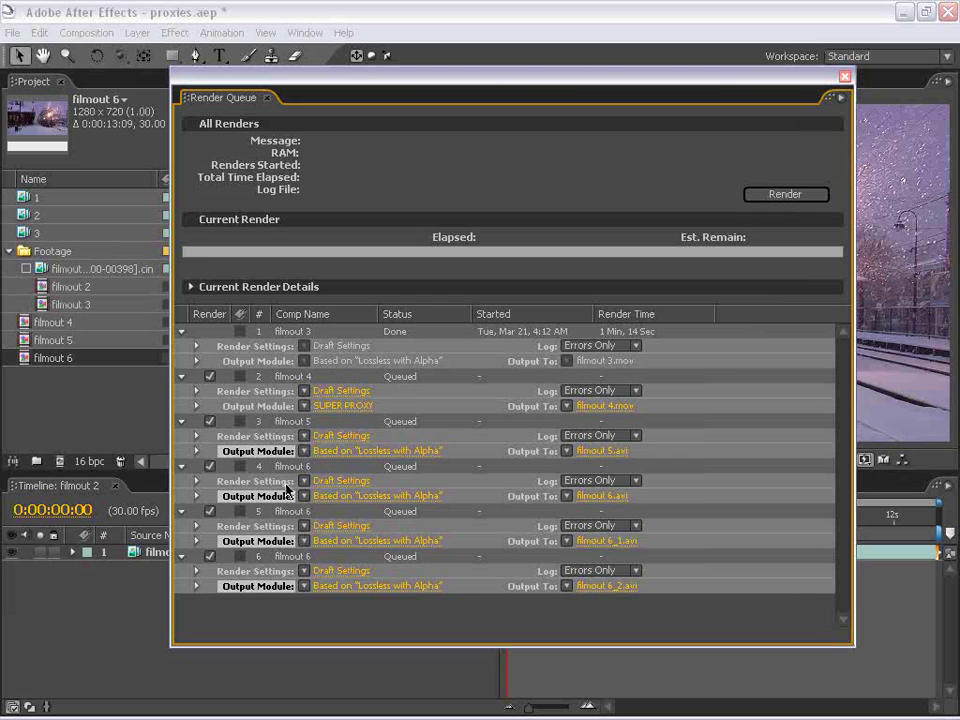
click(305, 452)
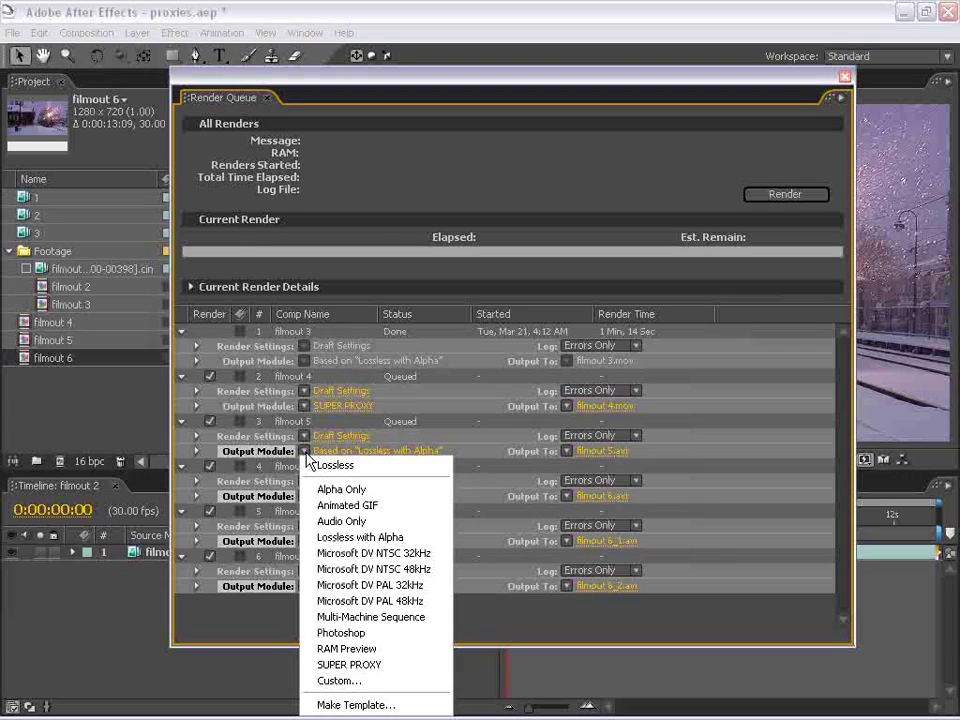
click(375, 665)
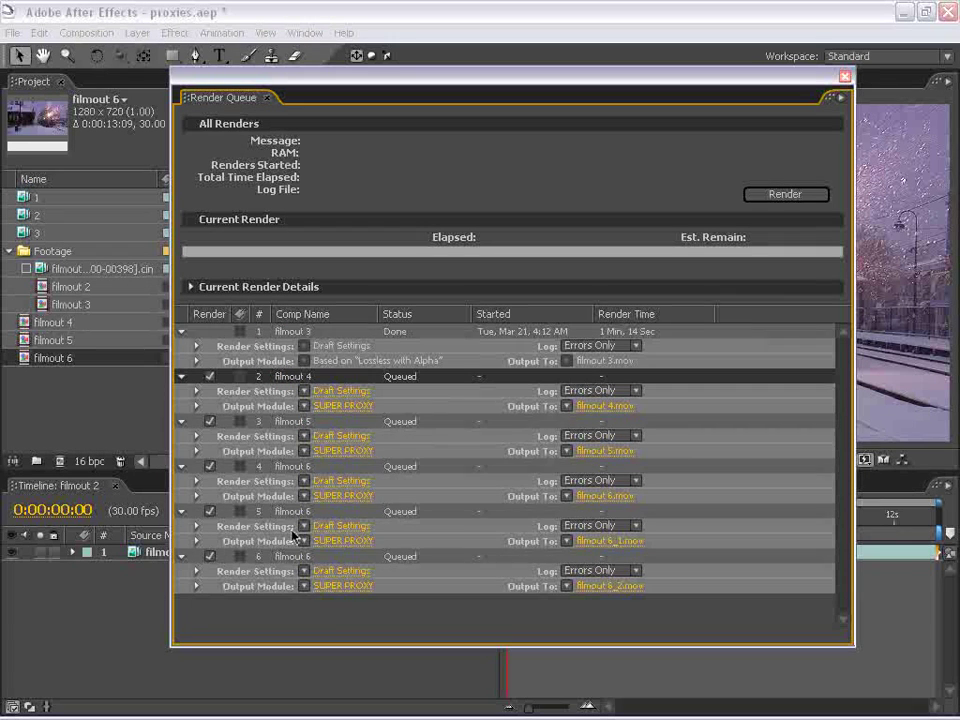
Clear the queued renders and make SUPER PROXY the Movie Proxy Default template
key(Delete)
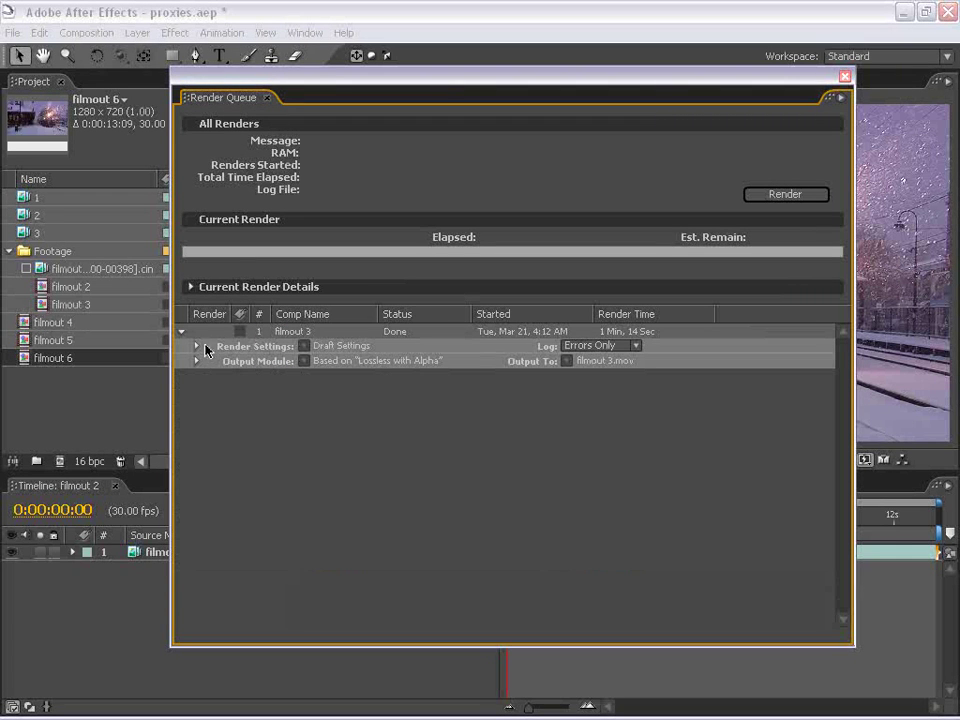
click(39, 33)
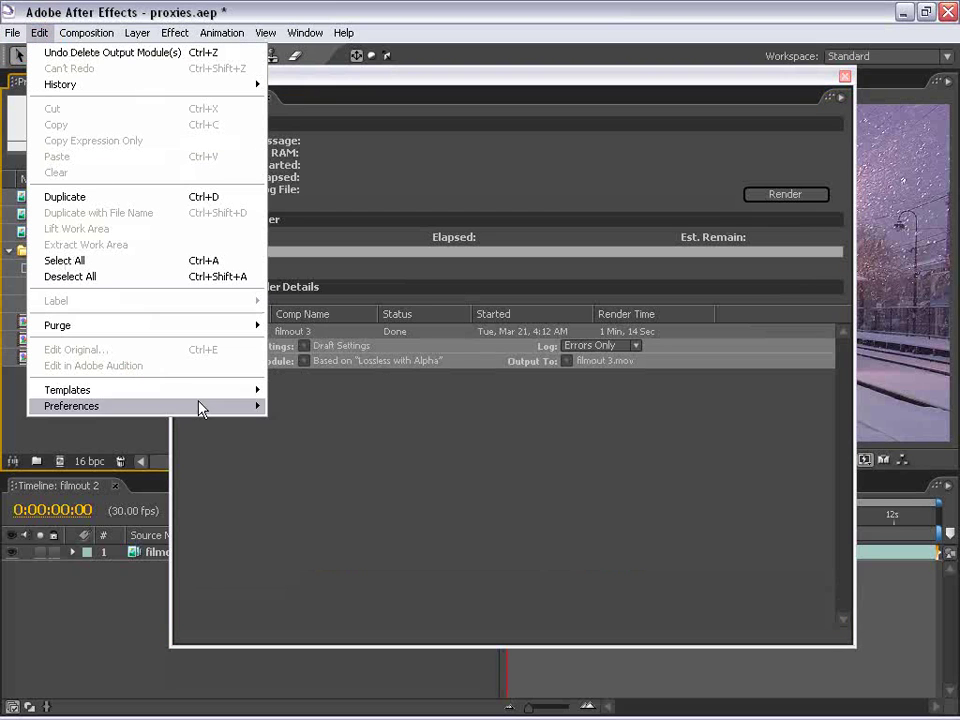
mouse_move(176, 399)
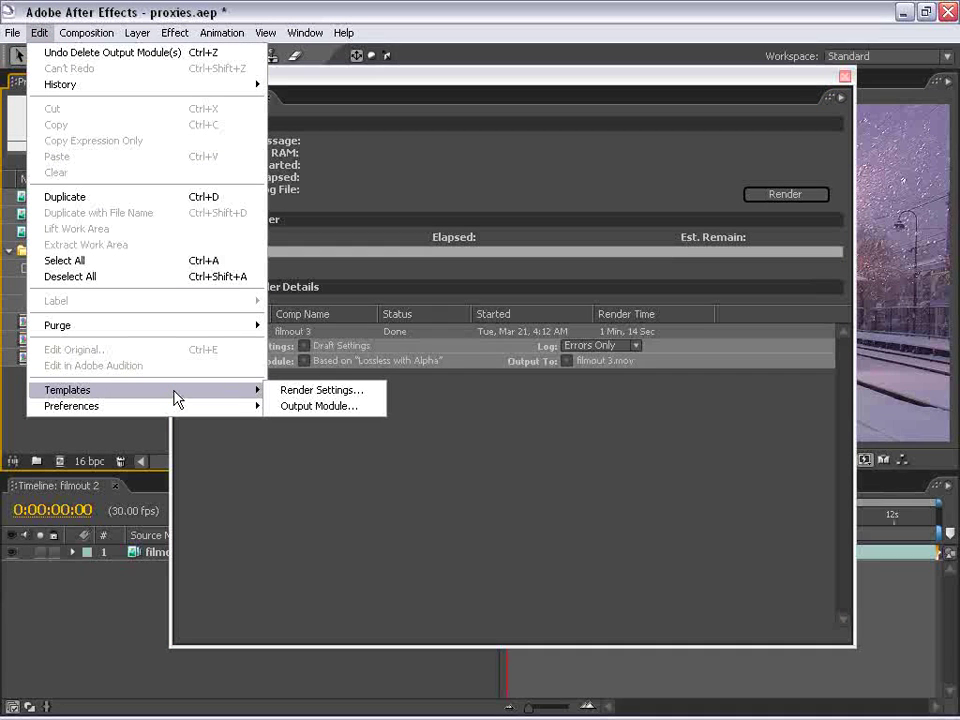
click(312, 406)
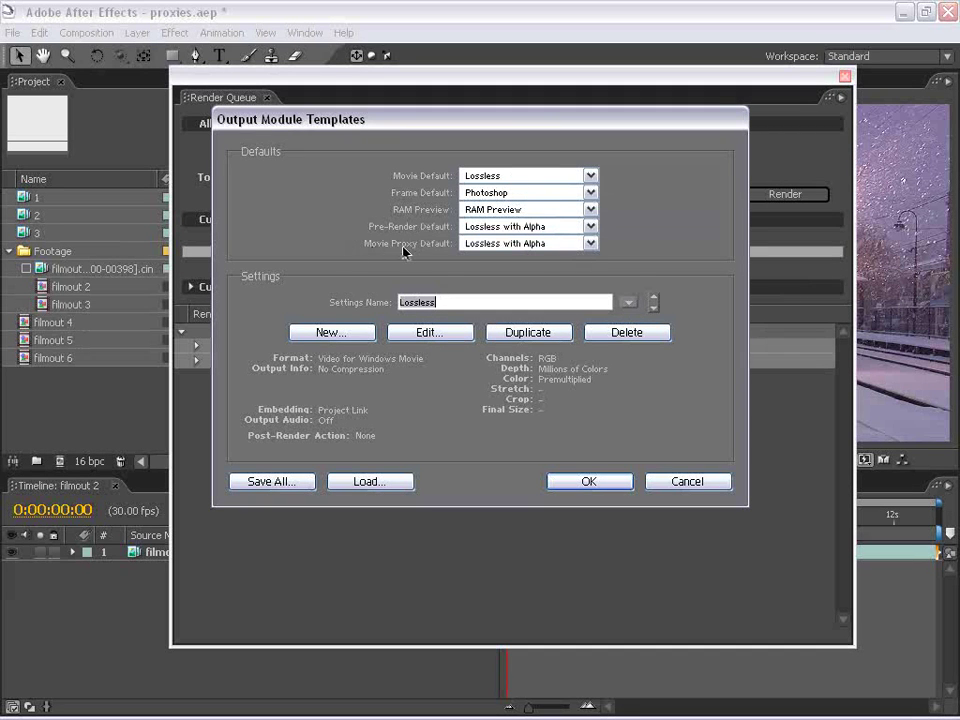
click(504, 243)
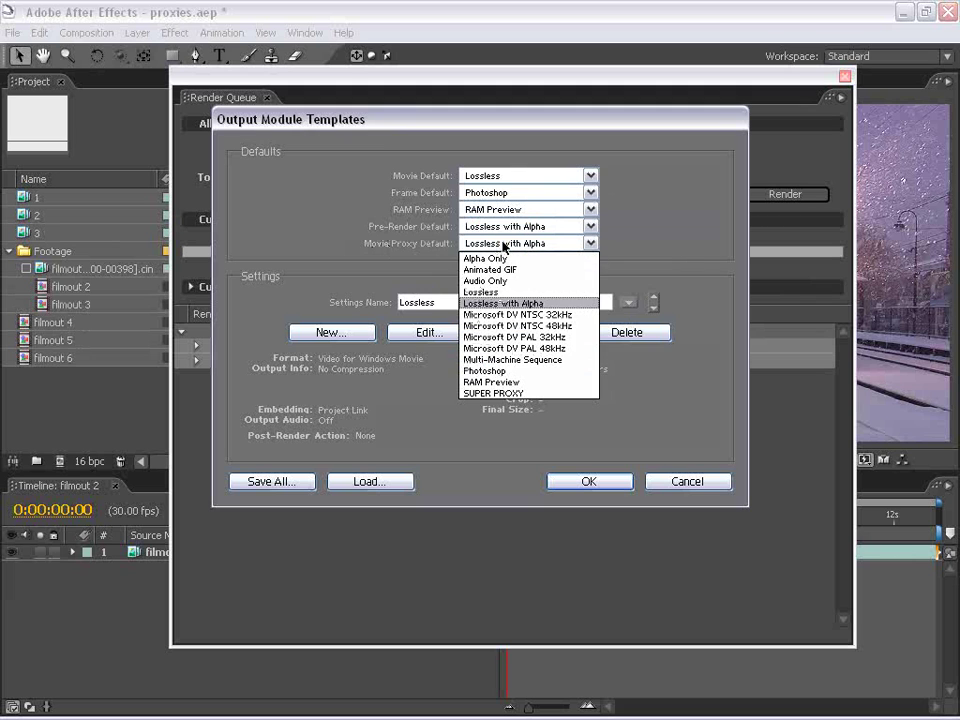
click(540, 304)
click(540, 245)
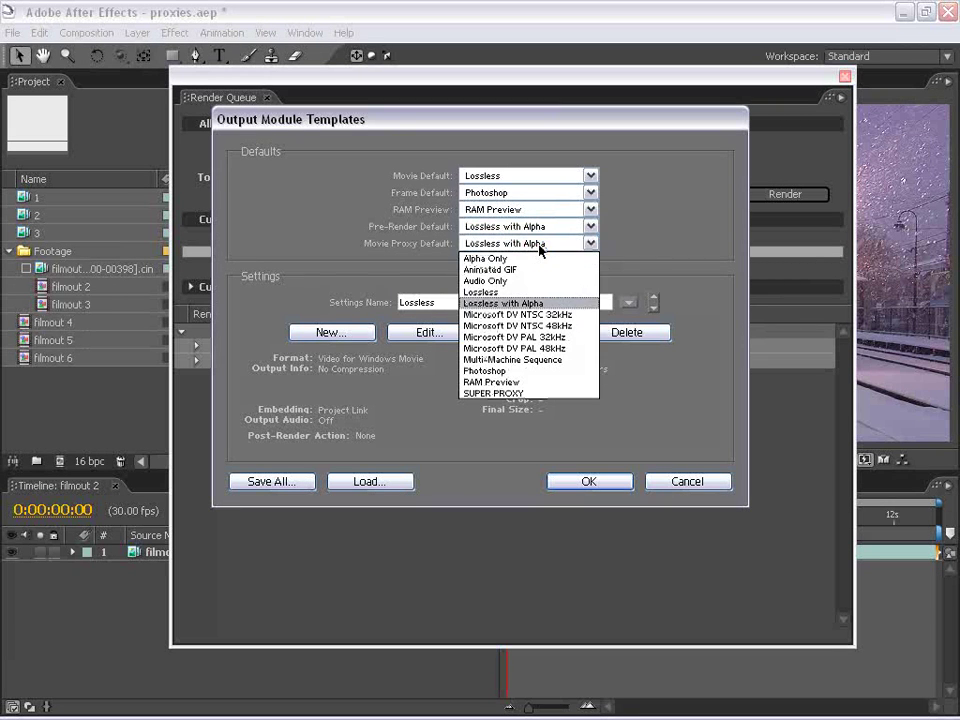
click(472, 385)
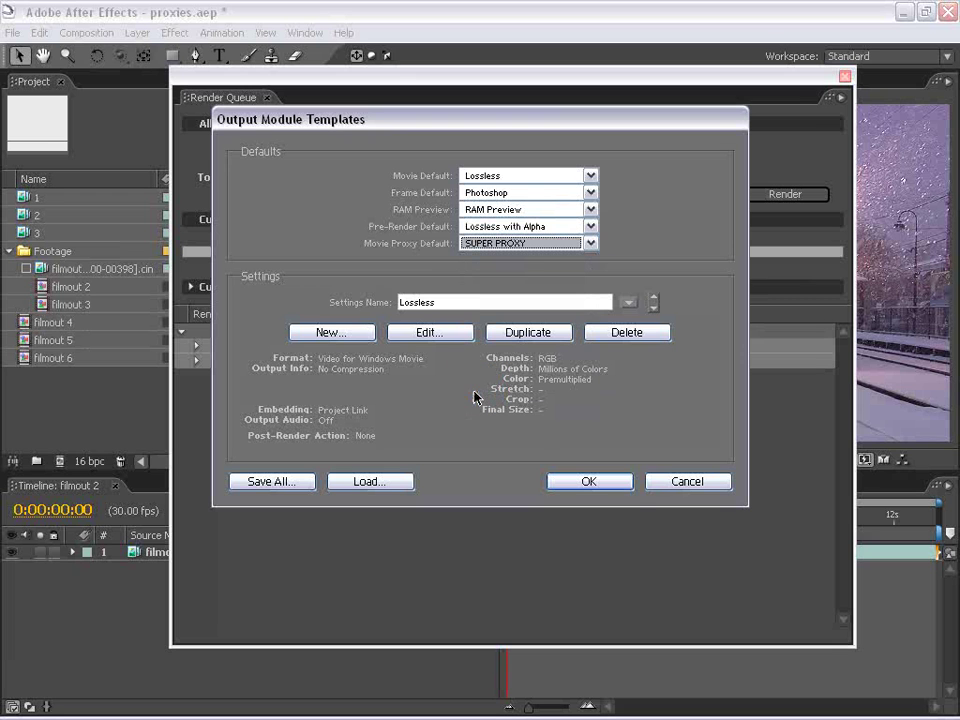
click(590, 482)
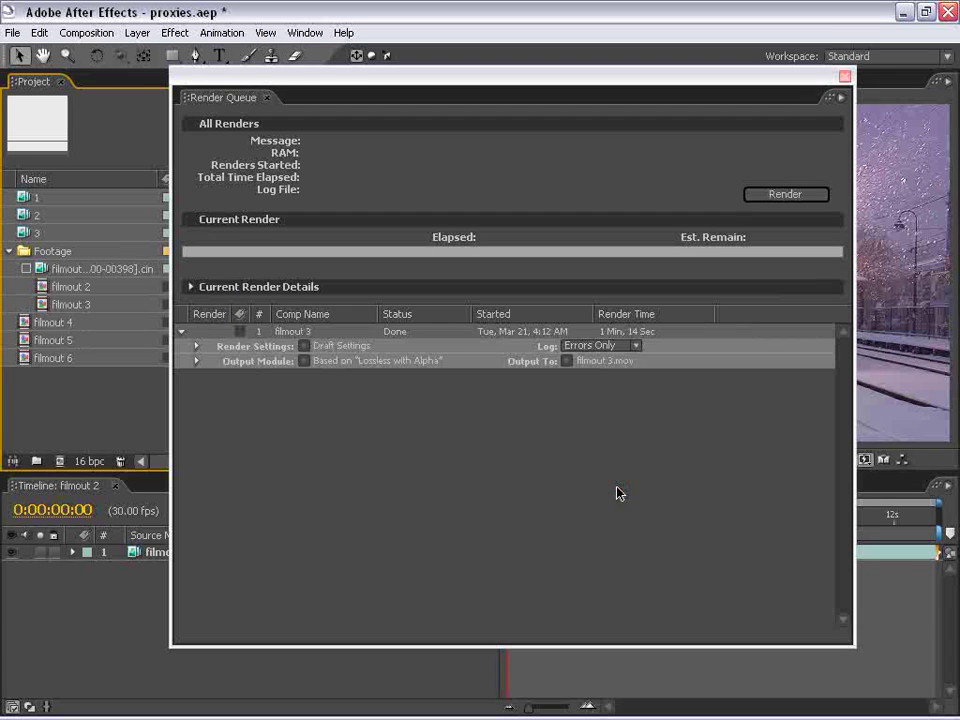
Queue a movie proxy for project item 1, outputting filmout 7.mov
click(30, 198)
right_click(26, 199)
mouse_move(47, 212)
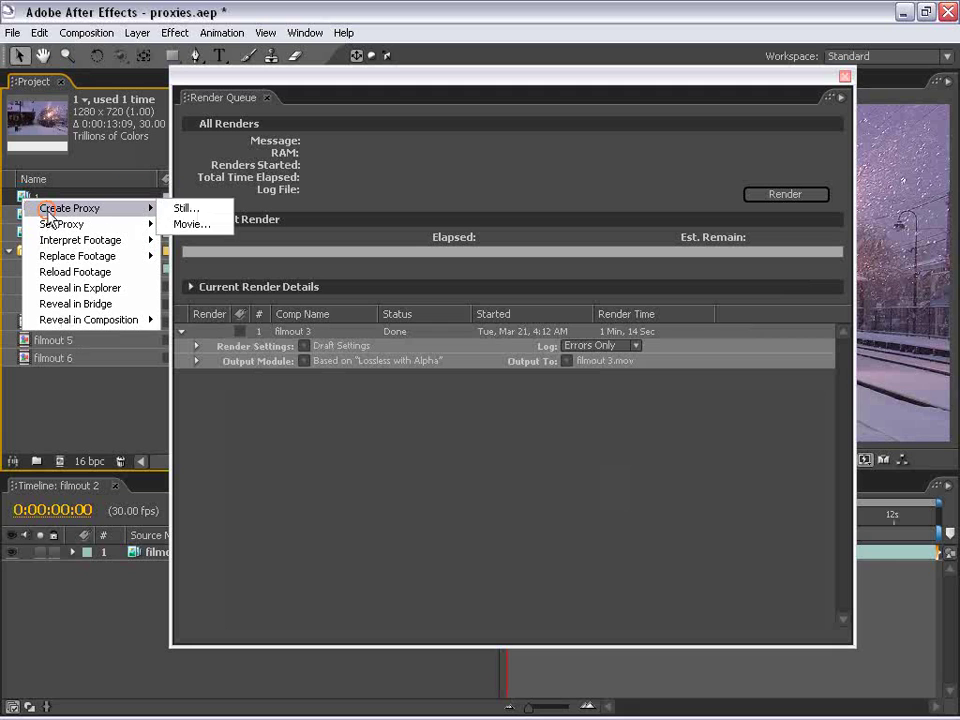
click(200, 224)
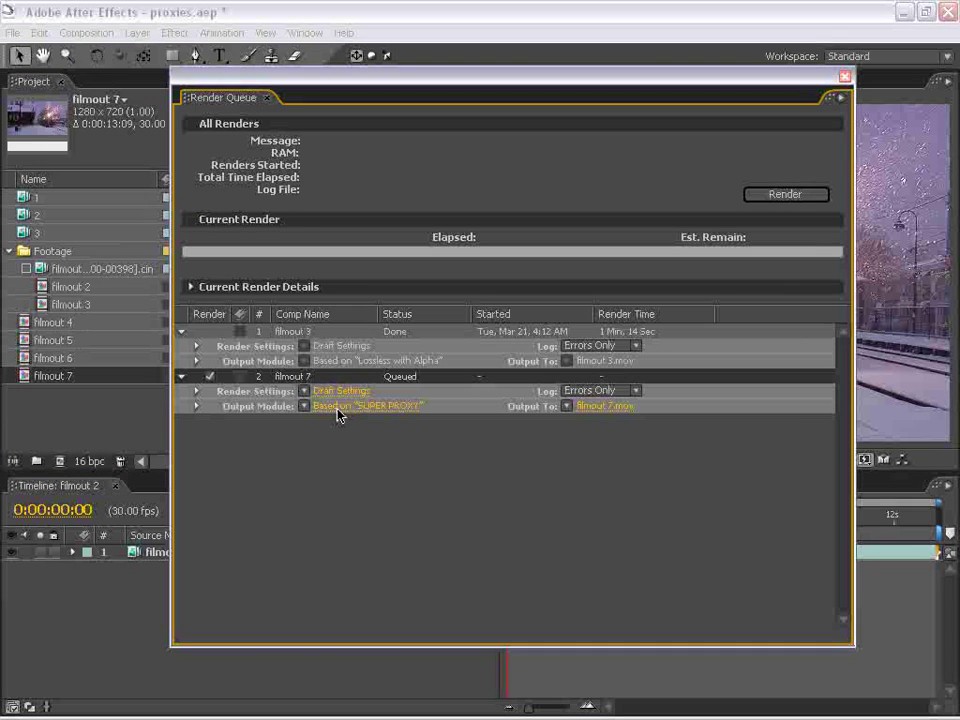
Delete the filmout 7 render item and review the Output Module template defaults, keeping Lossless
click(290, 379)
key(Delete)
click(40, 33)
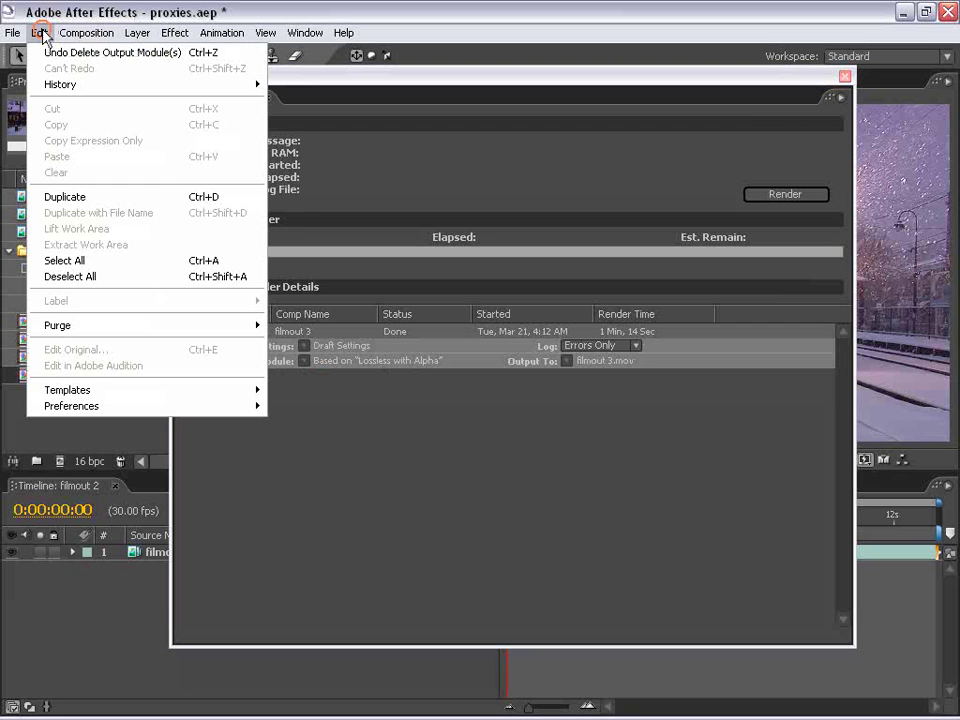
mouse_move(124, 390)
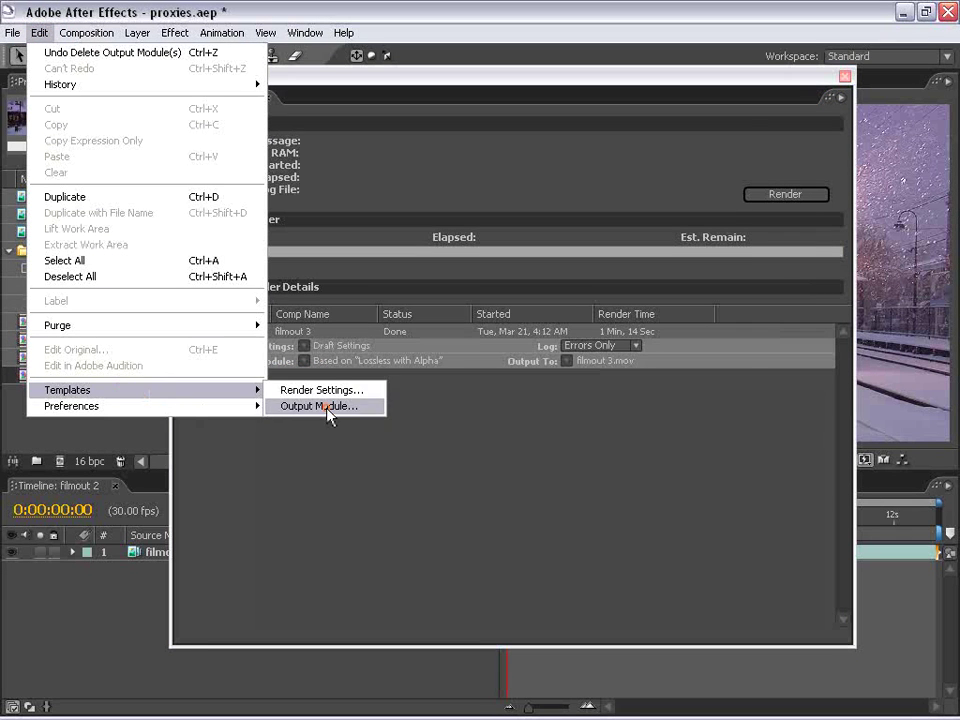
click(328, 410)
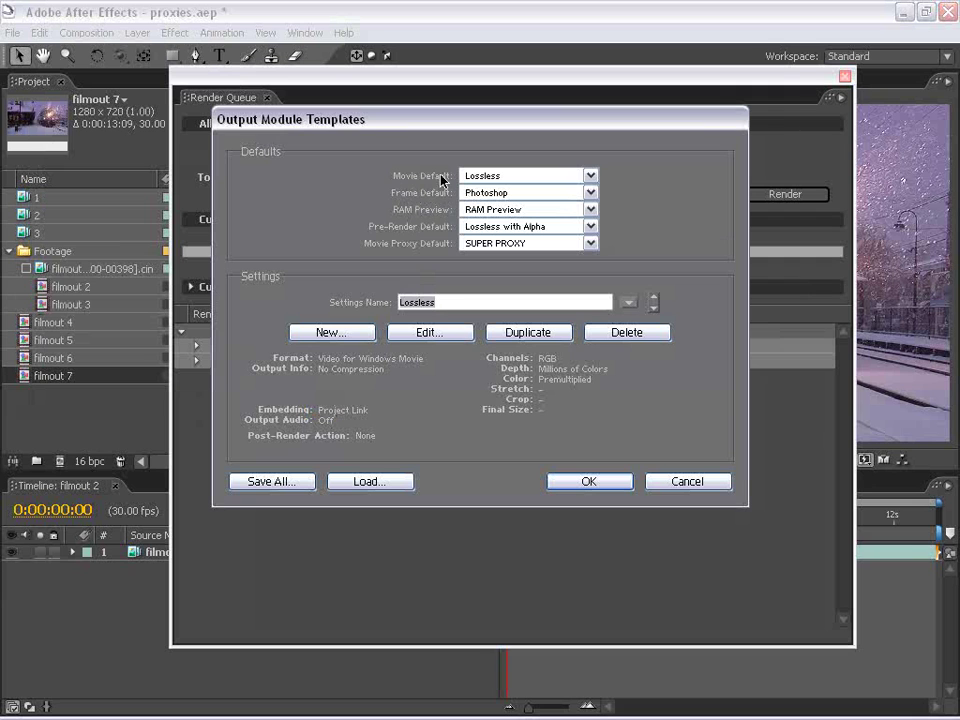
click(483, 176)
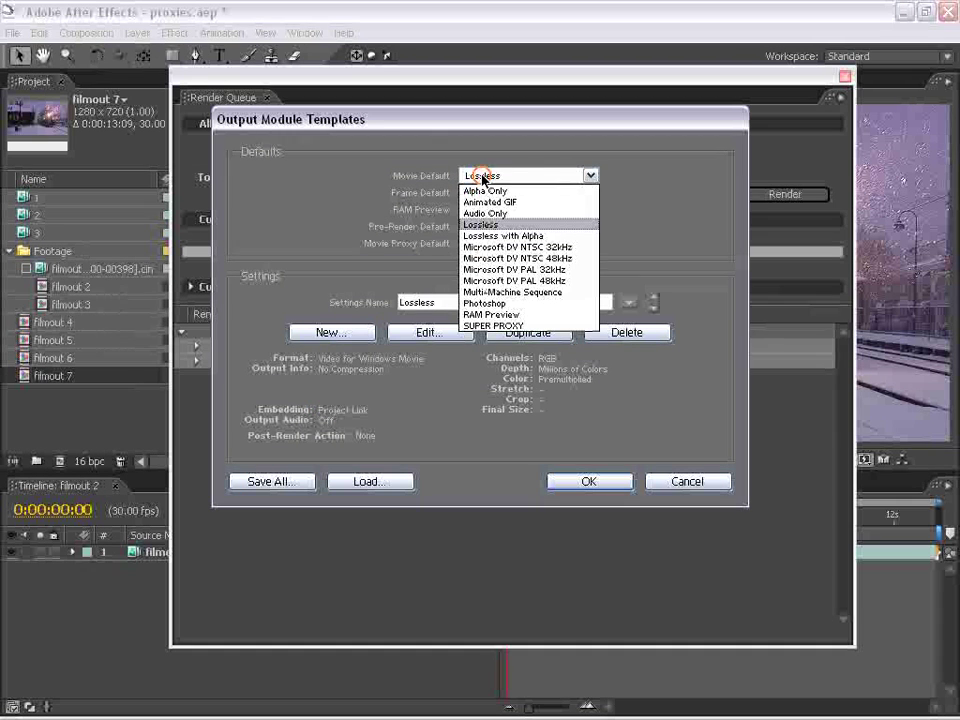
click(481, 148)
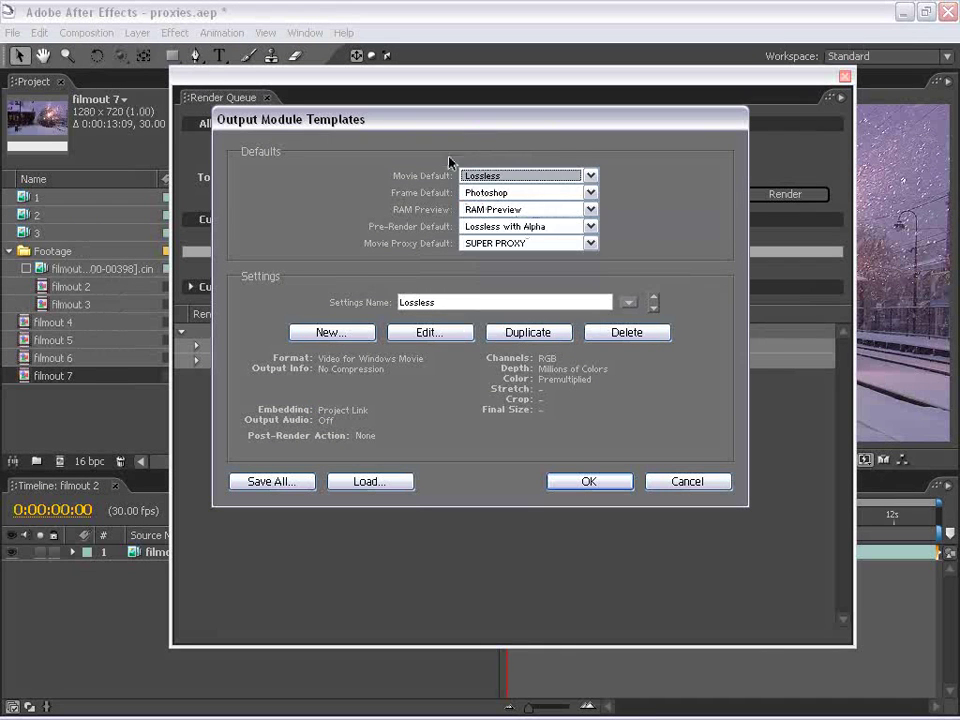
Add a QuickTime Movie template with audio, make it Movie Default, and name it QUICKTIME JPG
click(329, 332)
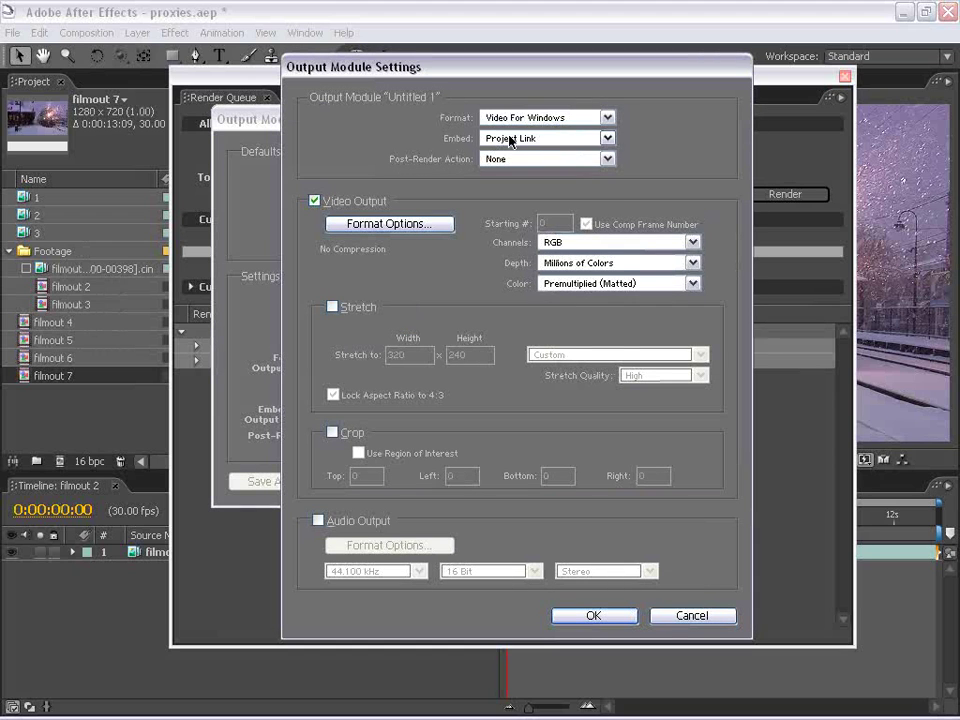
click(548, 117)
click(536, 336)
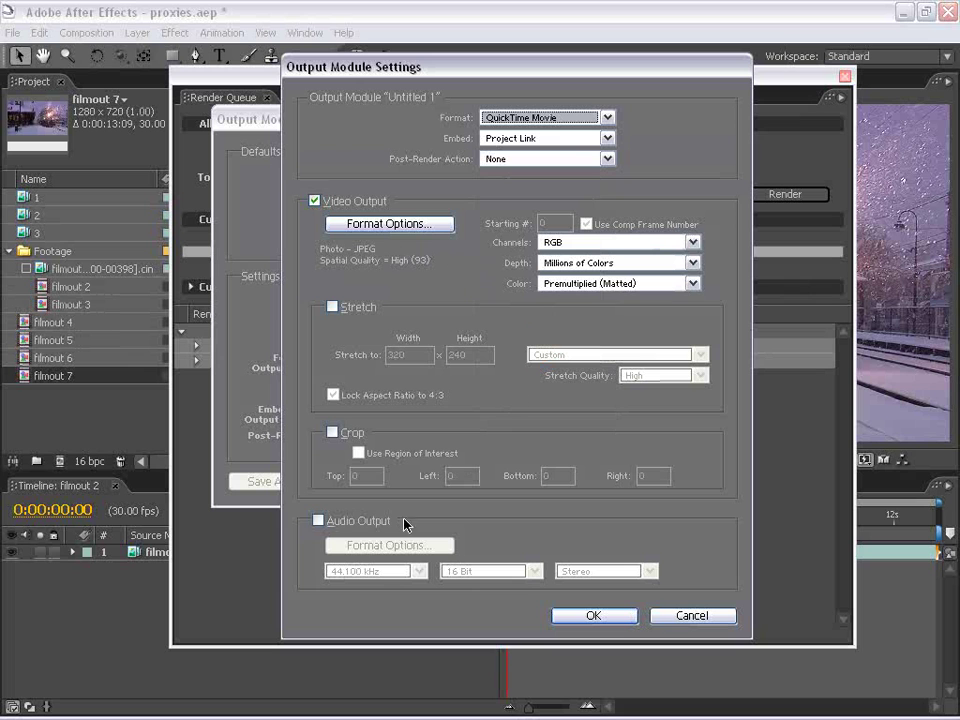
click(317, 522)
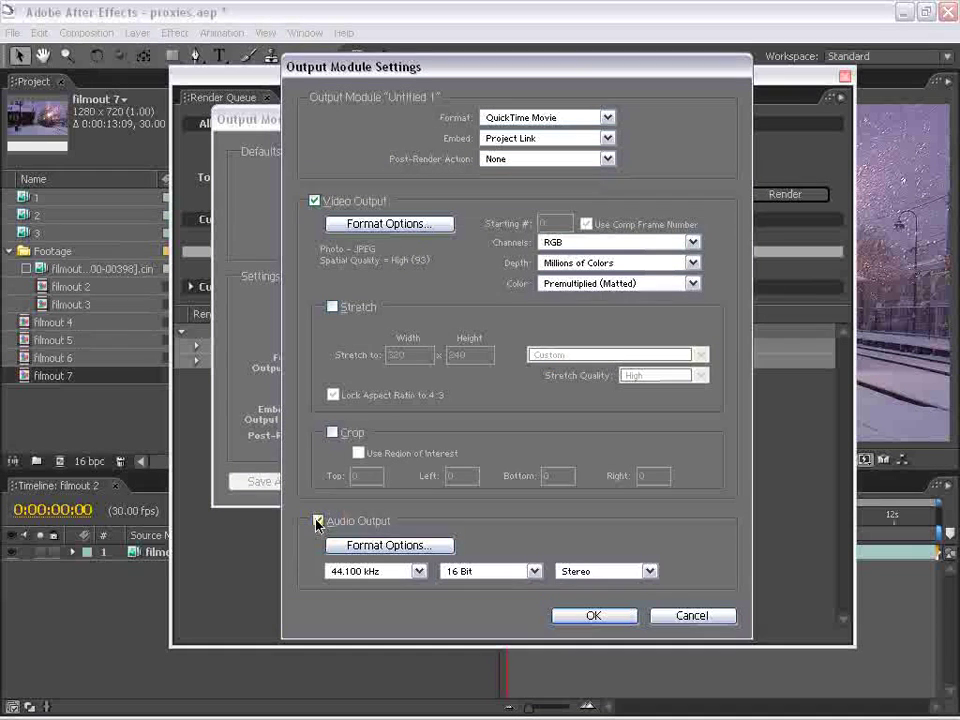
click(598, 615)
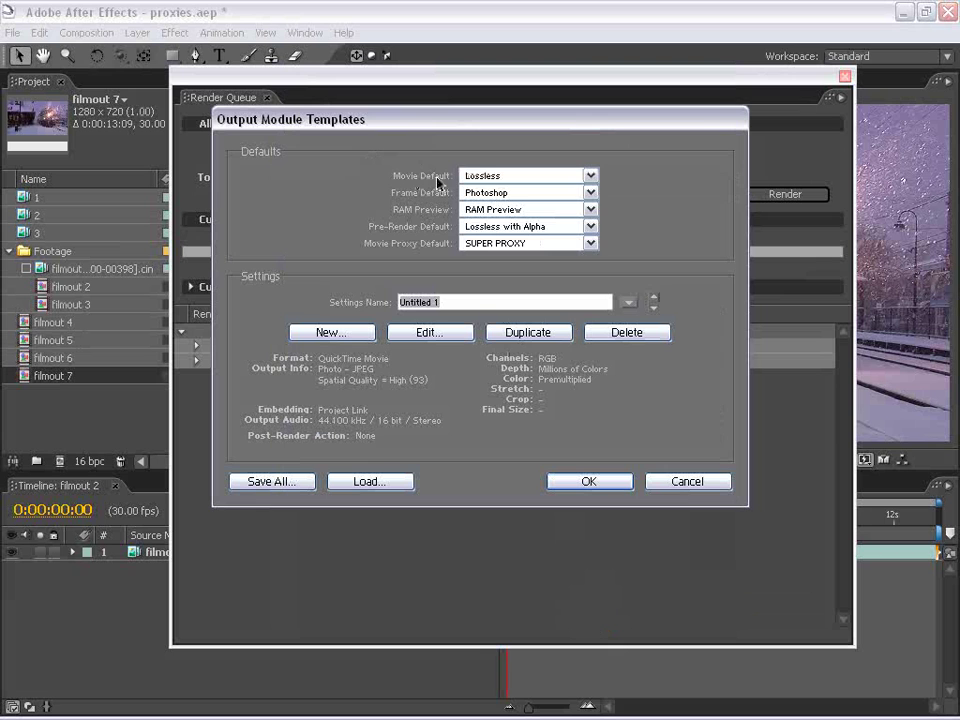
click(590, 175)
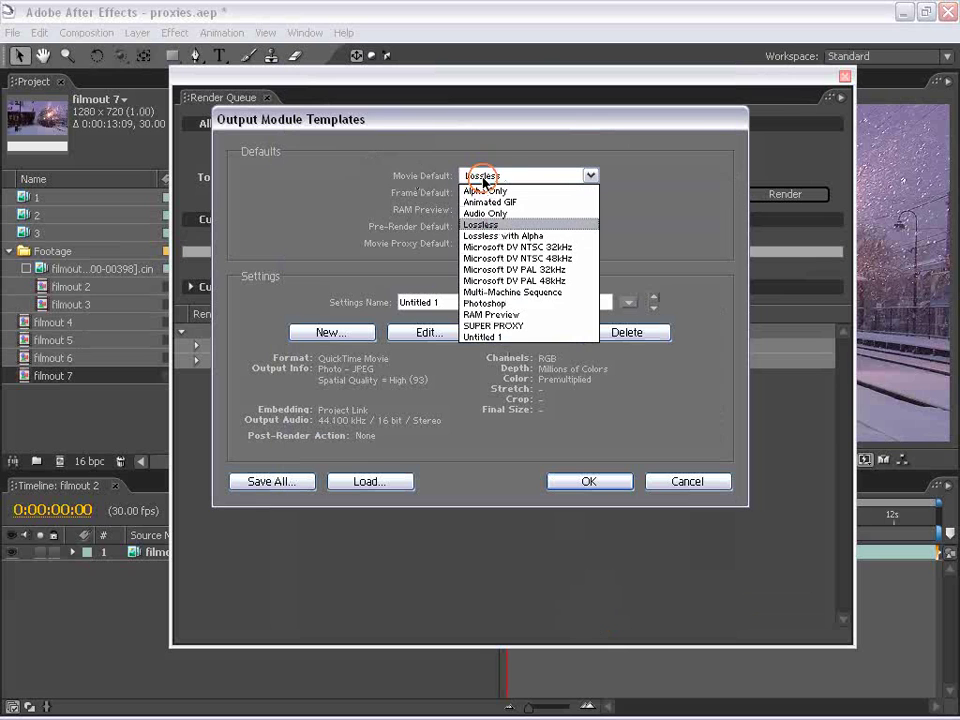
click(491, 336)
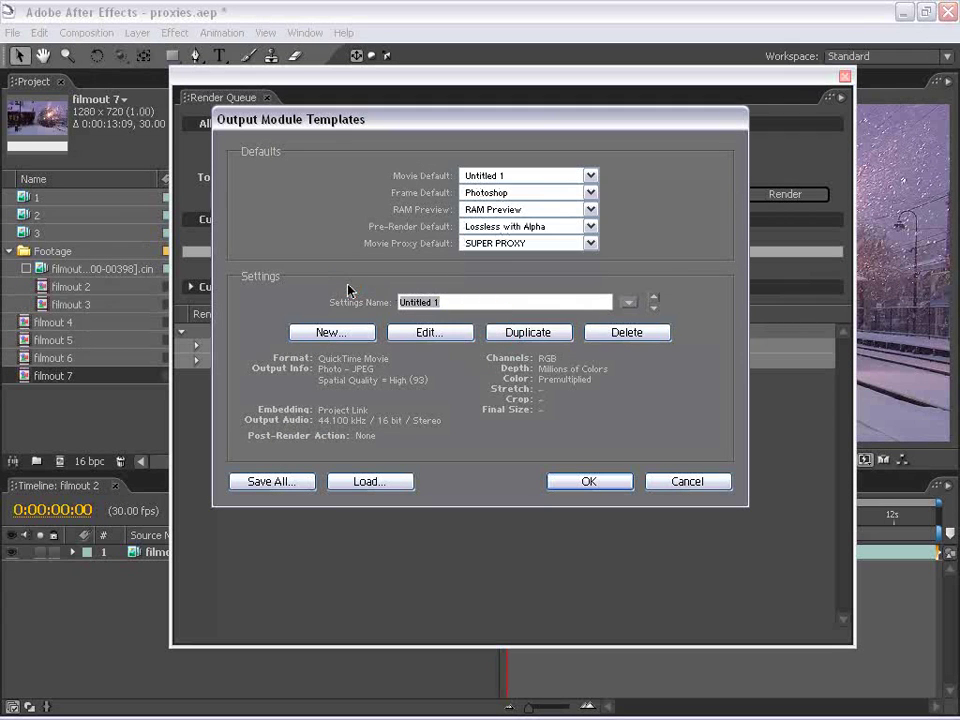
text(QUIC)
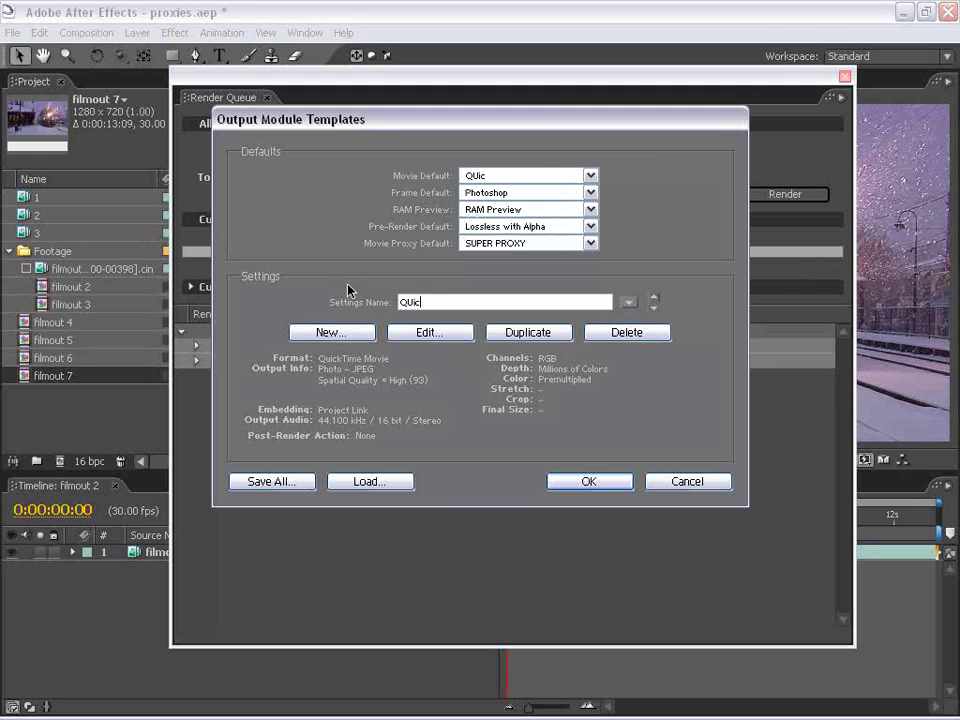
text(KTIME JPG)
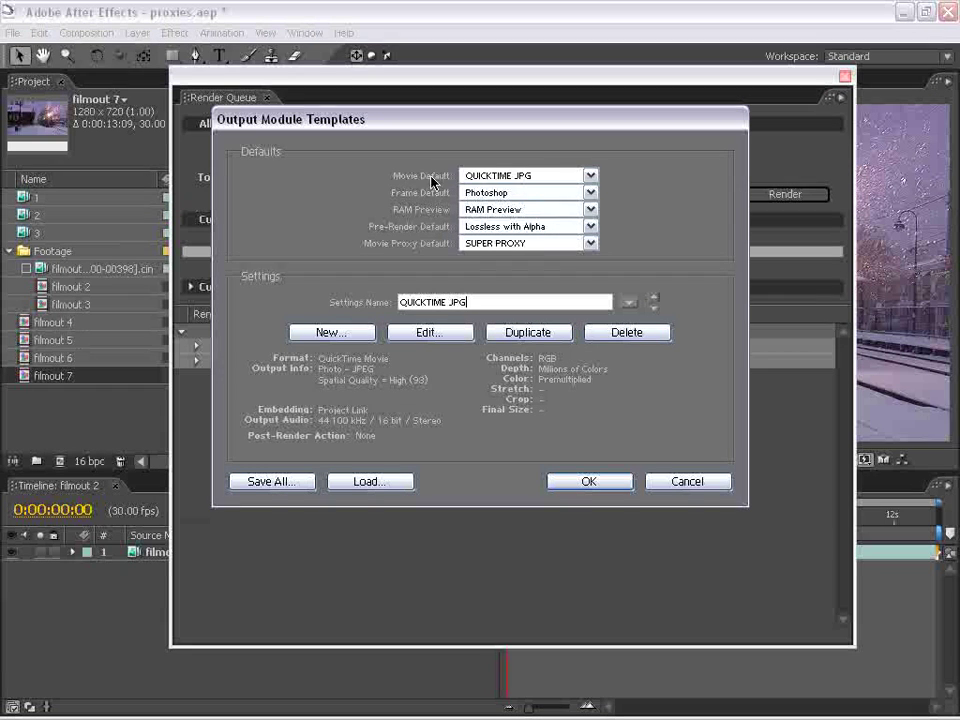
Save the QUICKTIME JPG template and add the filmout 2 composition to the Render Queue
click(588, 482)
click(844, 77)
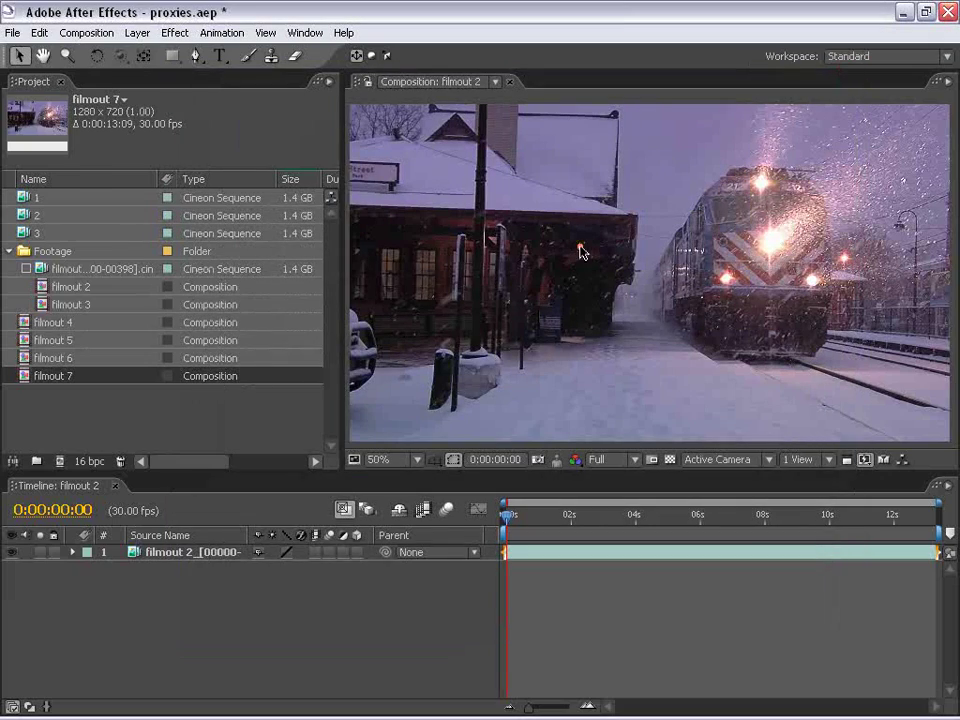
click(540, 257)
click(87, 34)
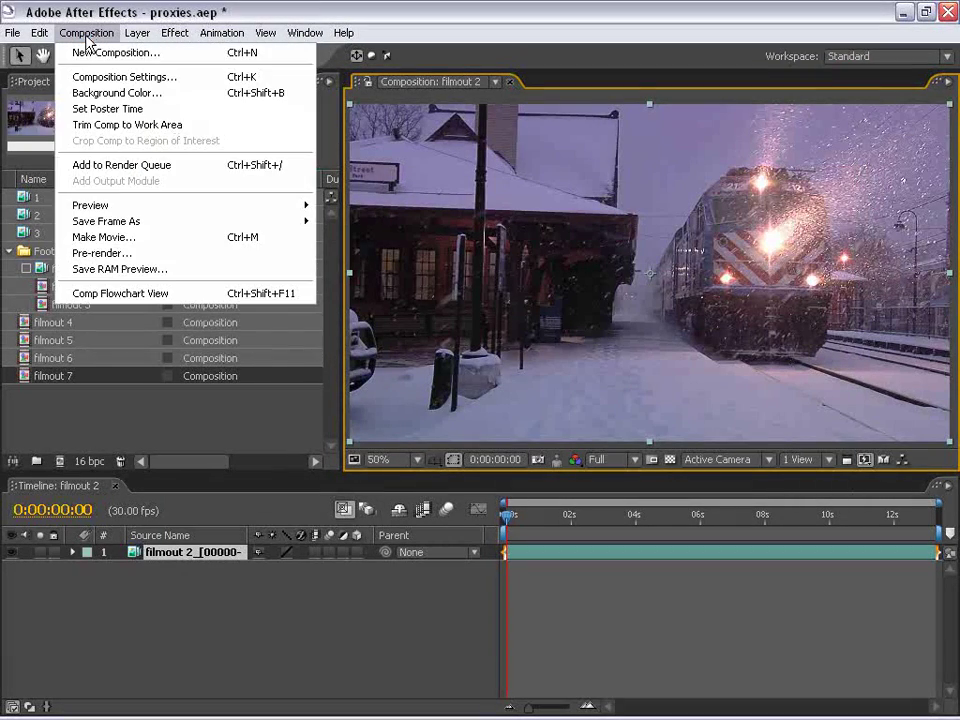
click(125, 165)
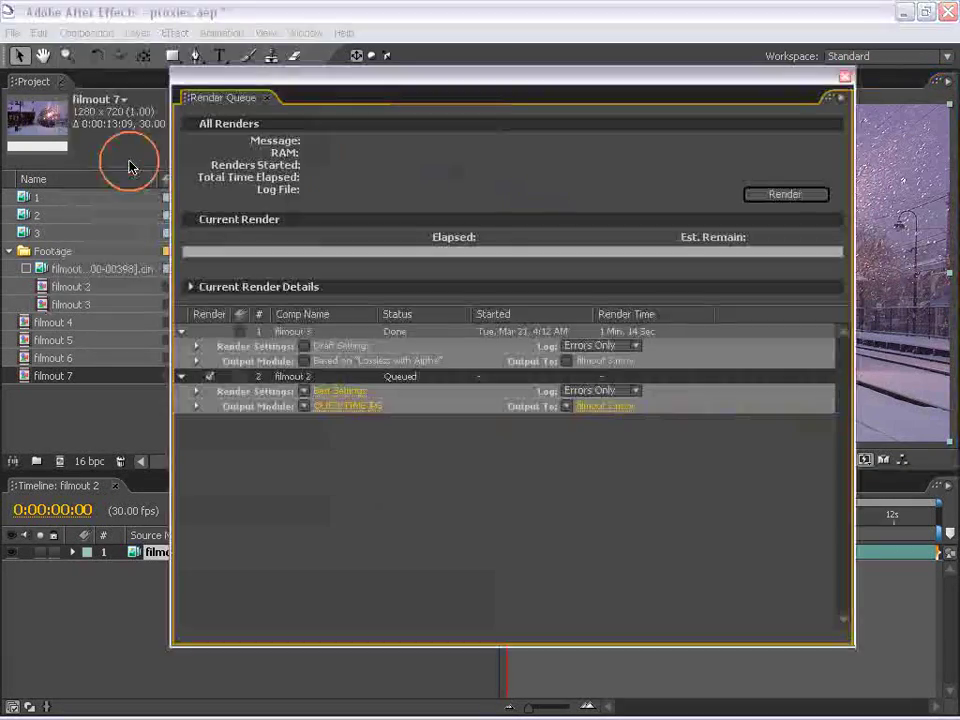
Inspect filmout 2's output module format list, leaving the settings unchanged
click(329, 408)
click(605, 117)
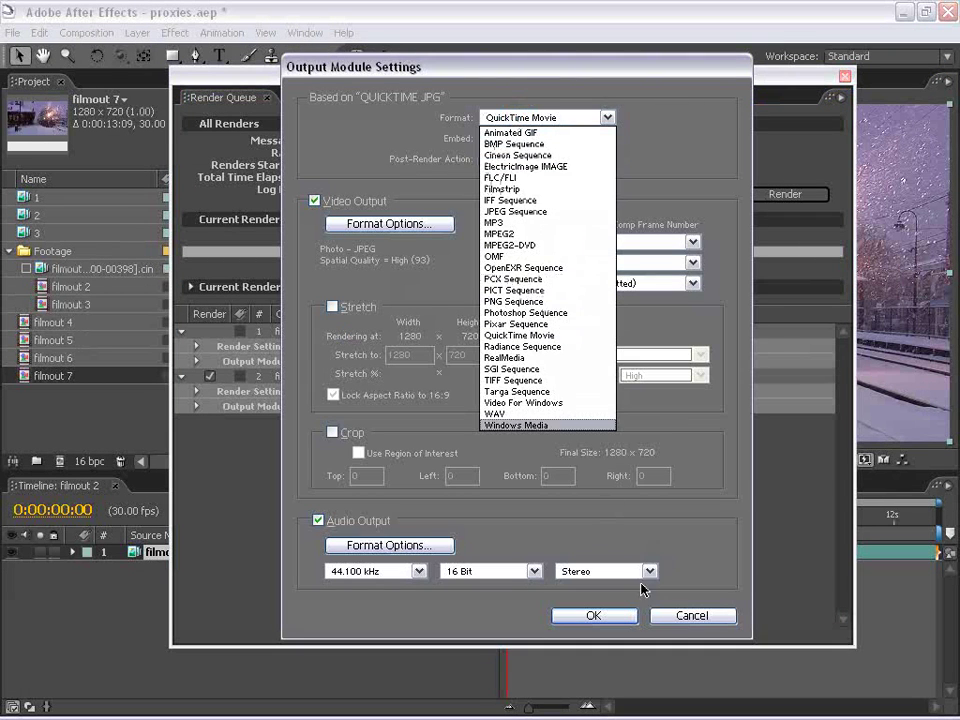
click(677, 618)
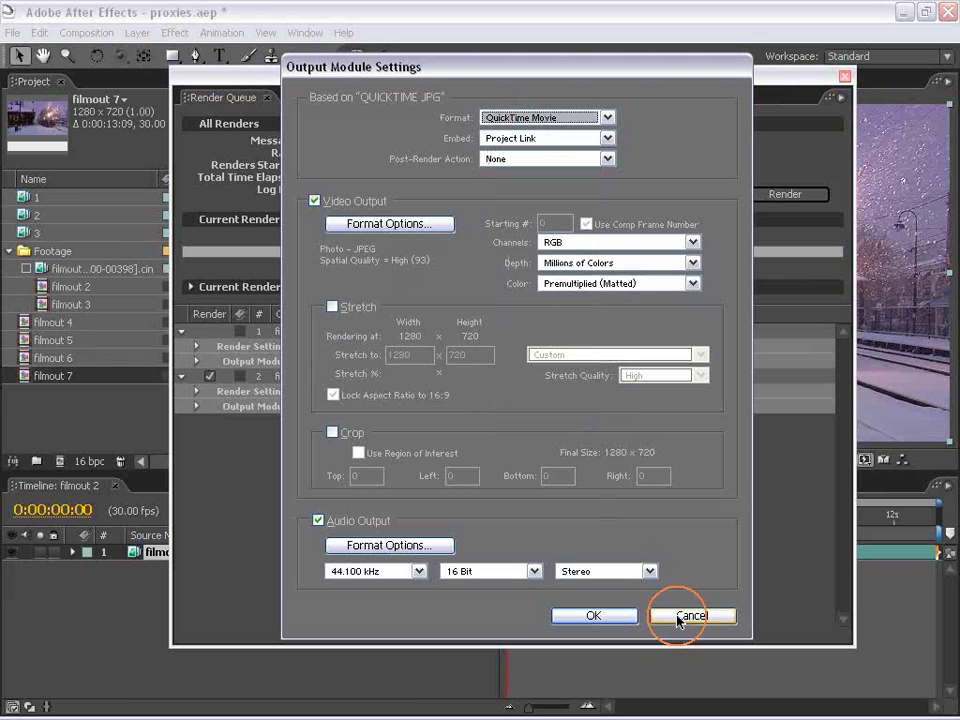
click(677, 618)
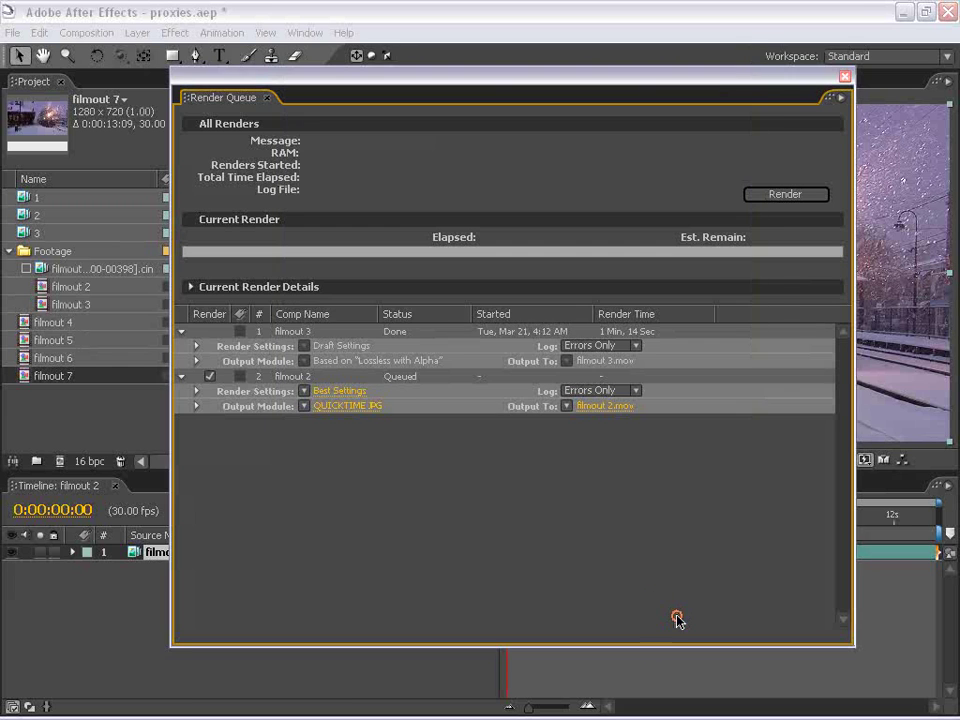
Duplicate the filmout 2 render item, then delete both filmout 2 items from the queue
click(294, 377)
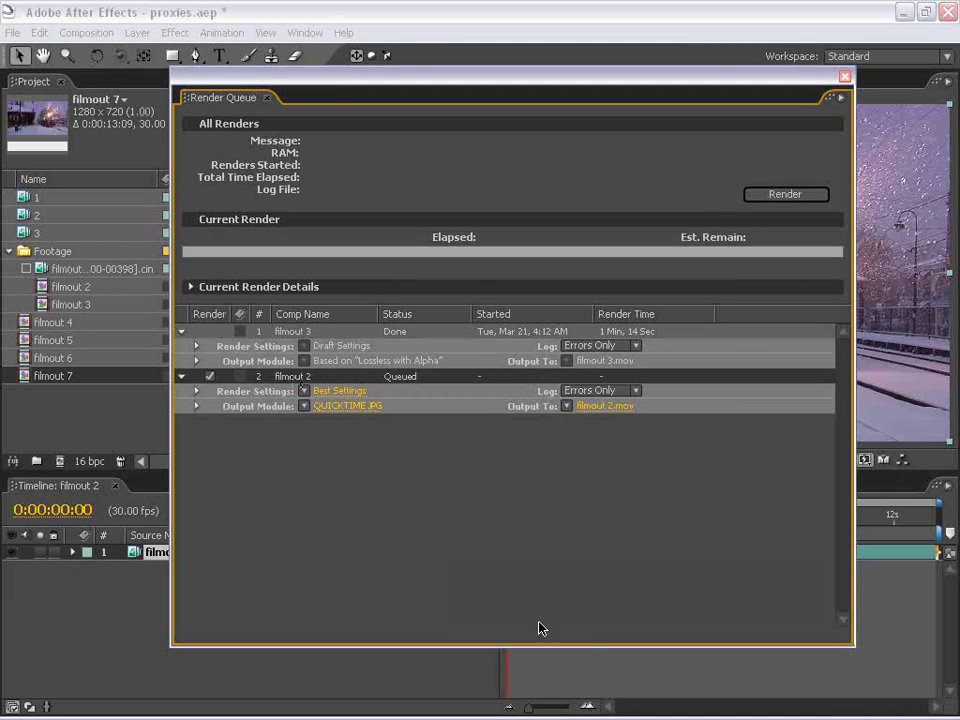
click(601, 668)
drag(553, 77, 572, 70)
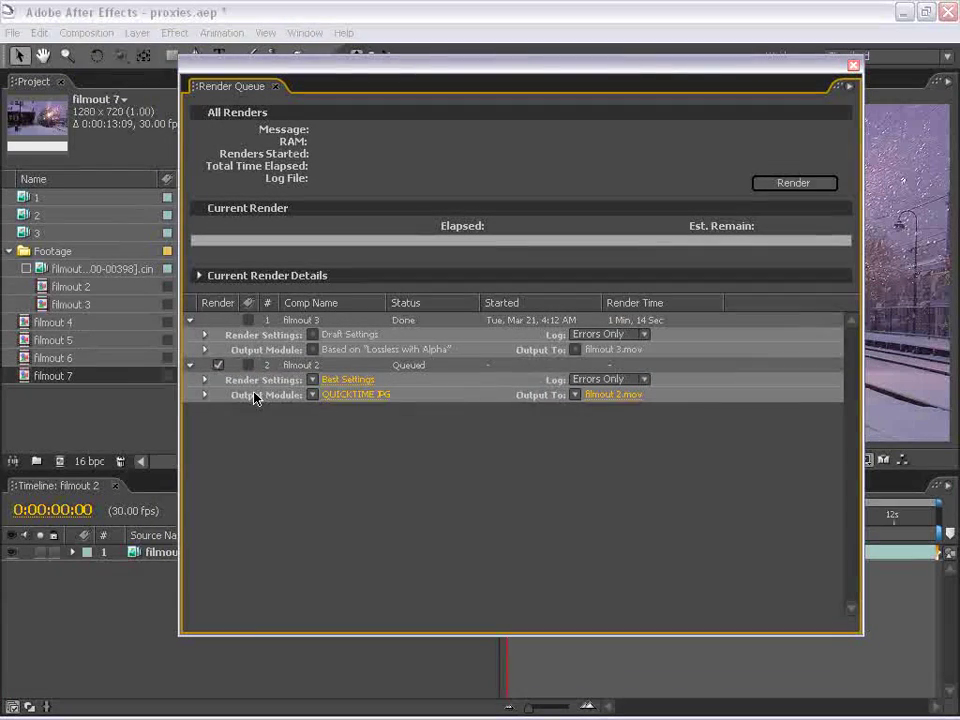
click(293, 367)
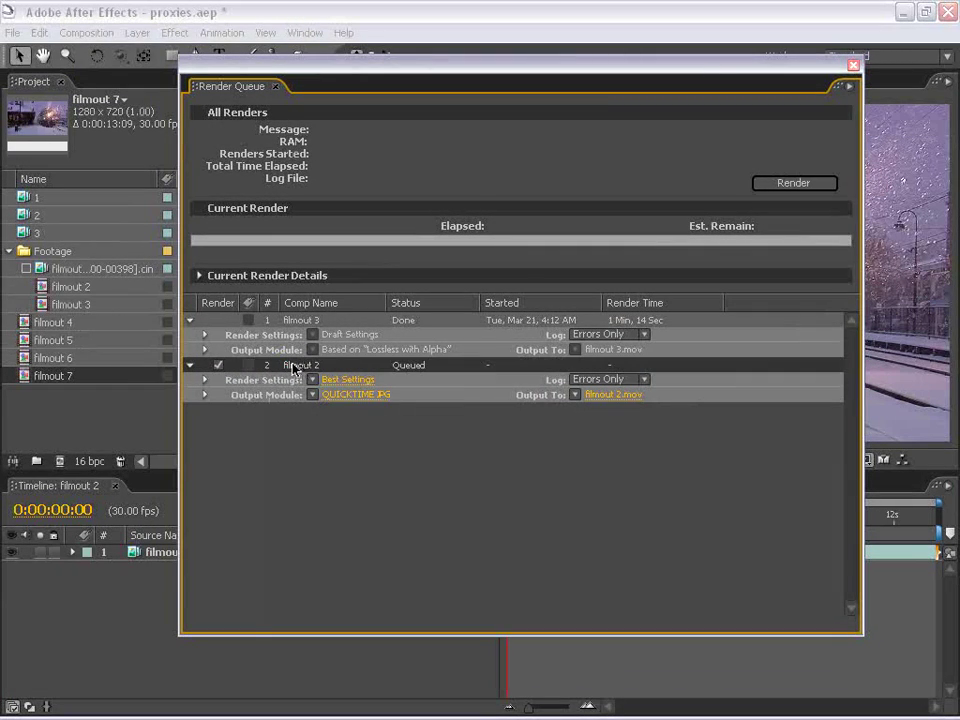
key(ctrl+d)
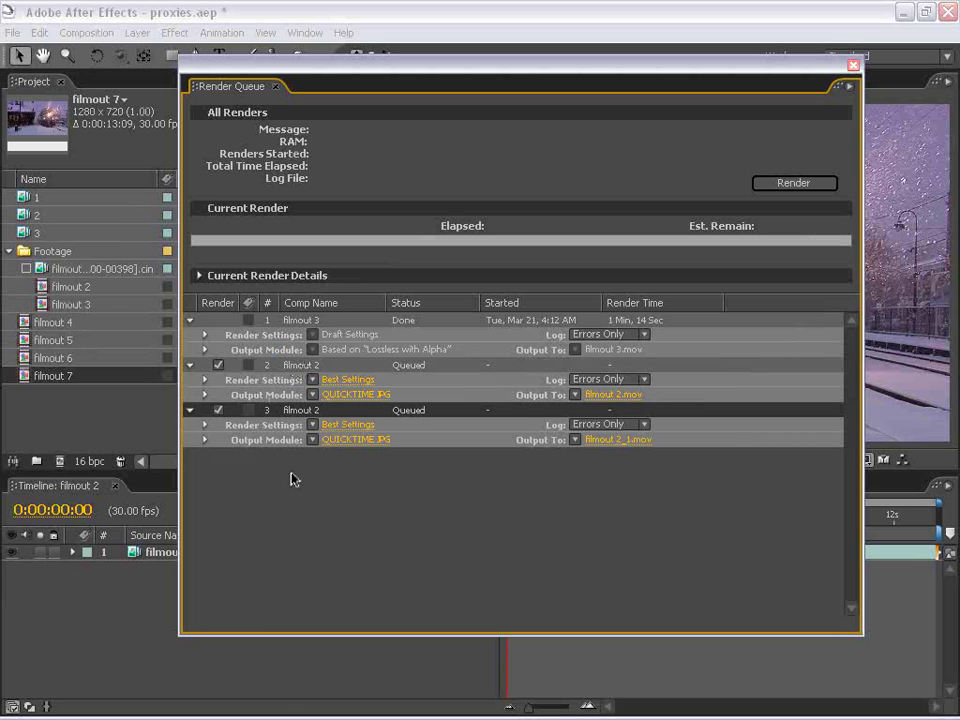
click(364, 553)
click(287, 412)
shift+click(300, 365)
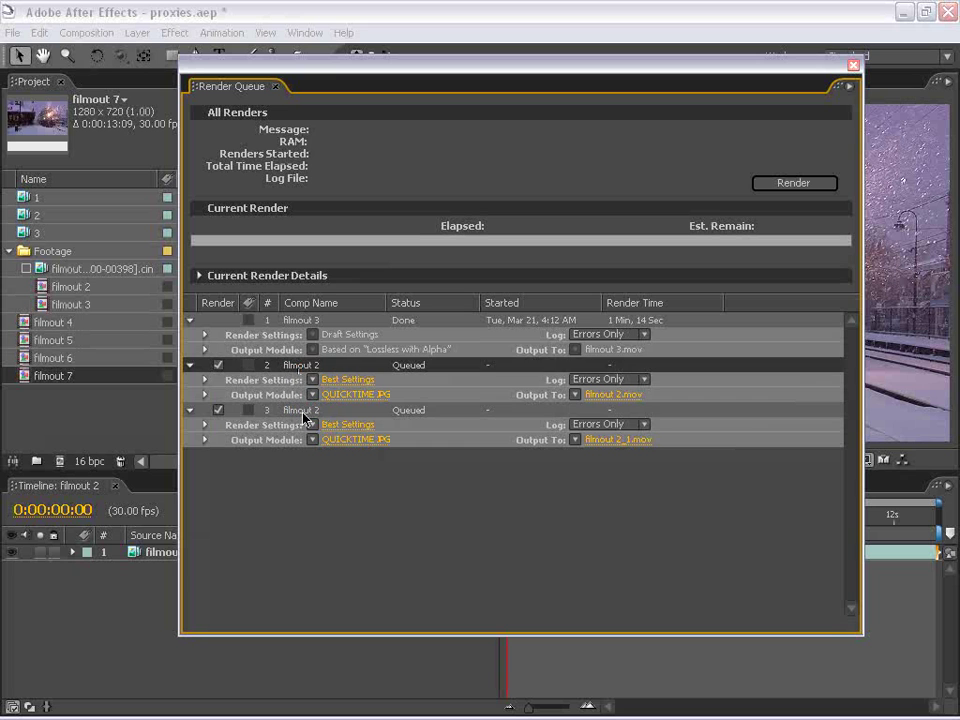
key(Delete)
Duplicate filmout 3, inspect its Render Settings and Custom time span, delete the copy, and close the queue
click(282, 321)
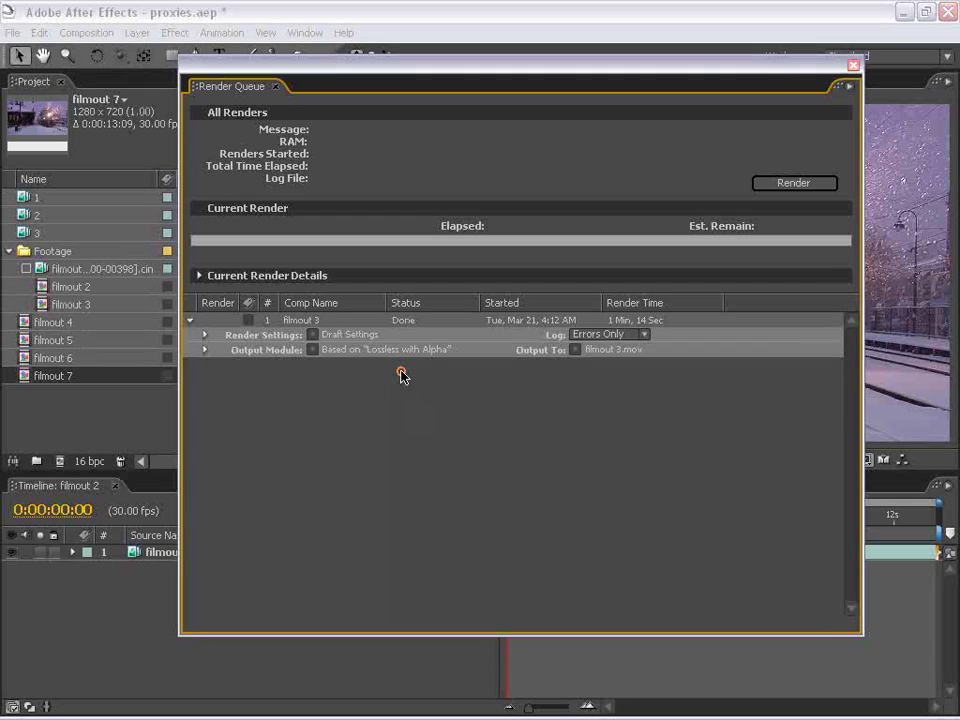
click(310, 321)
key(ctrl+d)
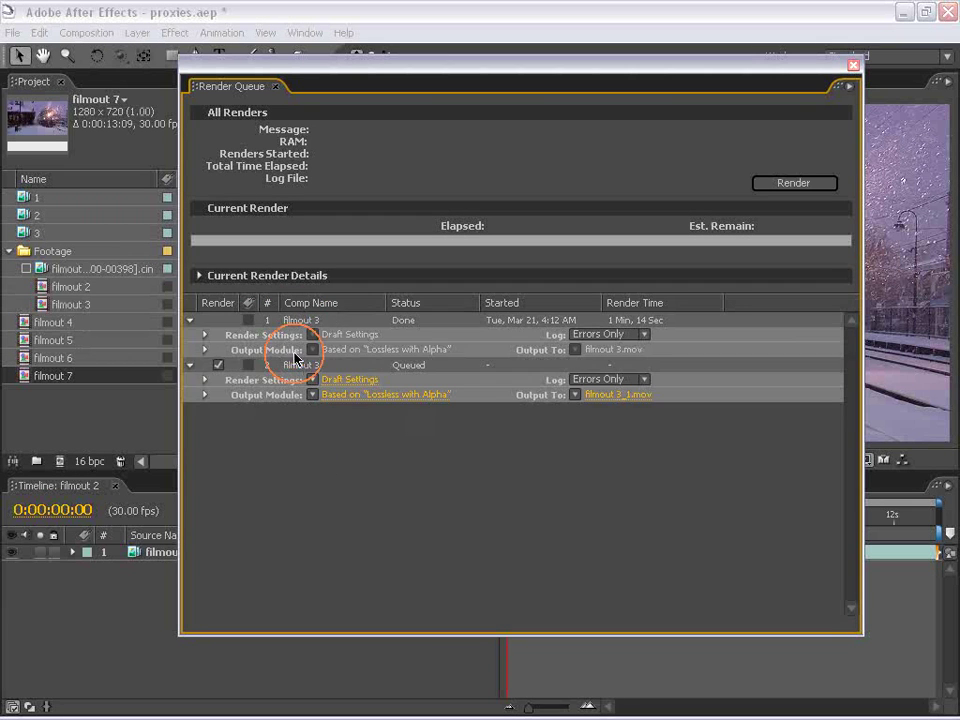
click(318, 367)
click(335, 380)
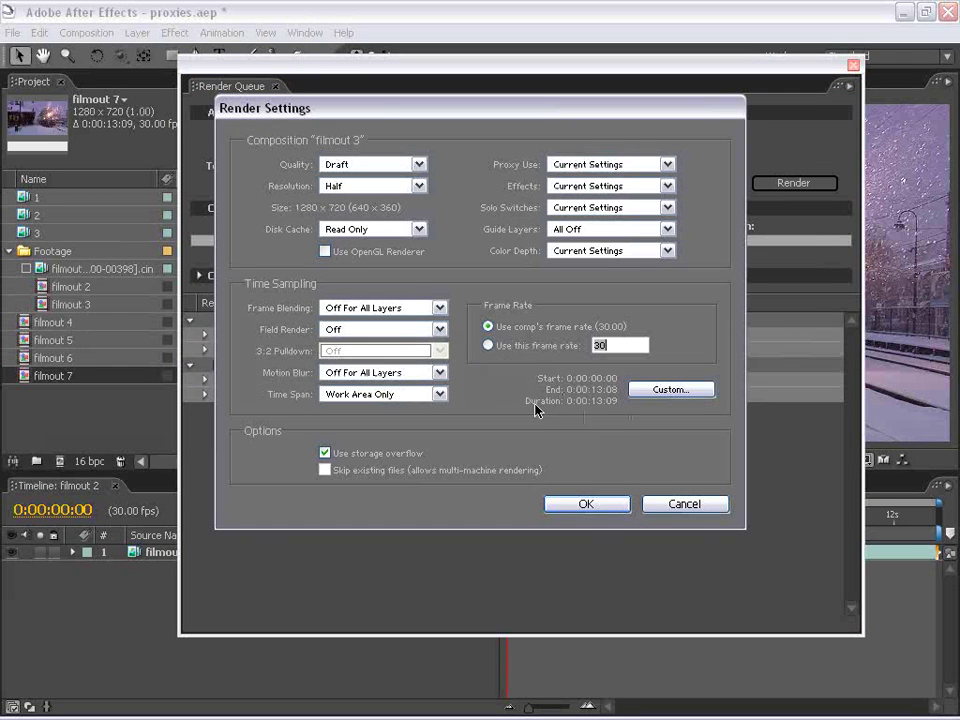
click(647, 389)
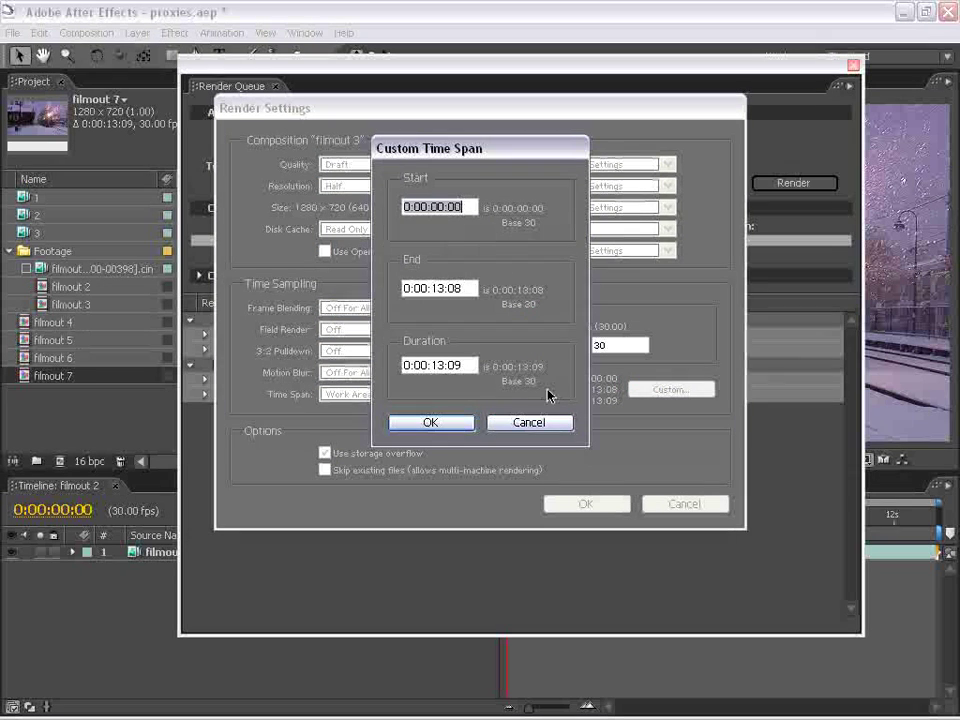
click(528, 424)
click(685, 503)
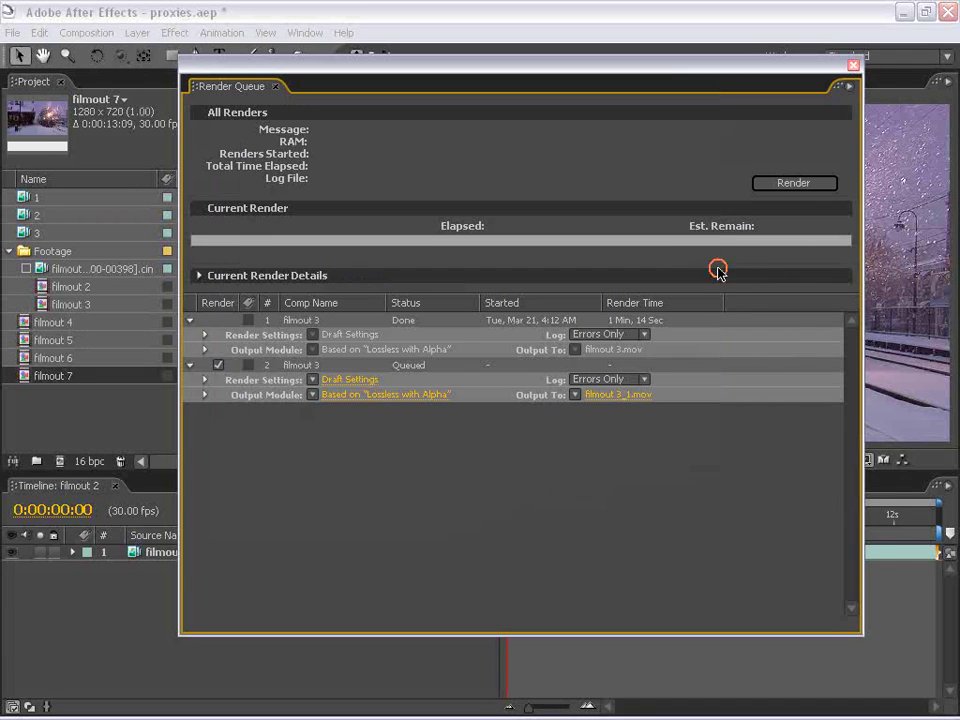
click(289, 366)
key(Delete)
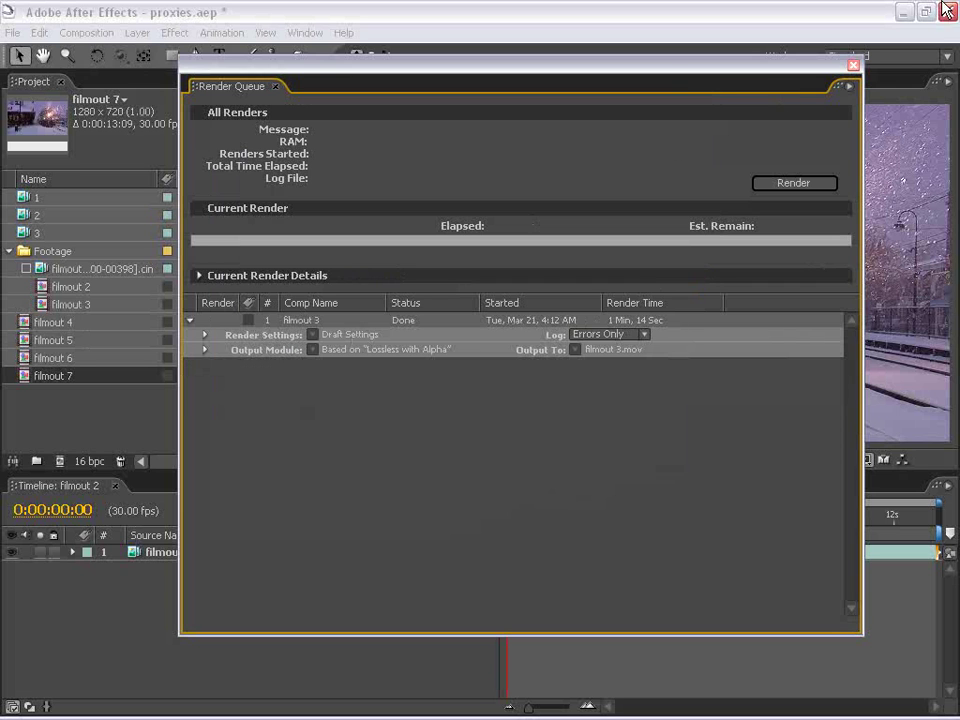
click(853, 65)
Preview filmout 2 at Half resolution and switch the Cineon footage to its proxy
click(614, 673)
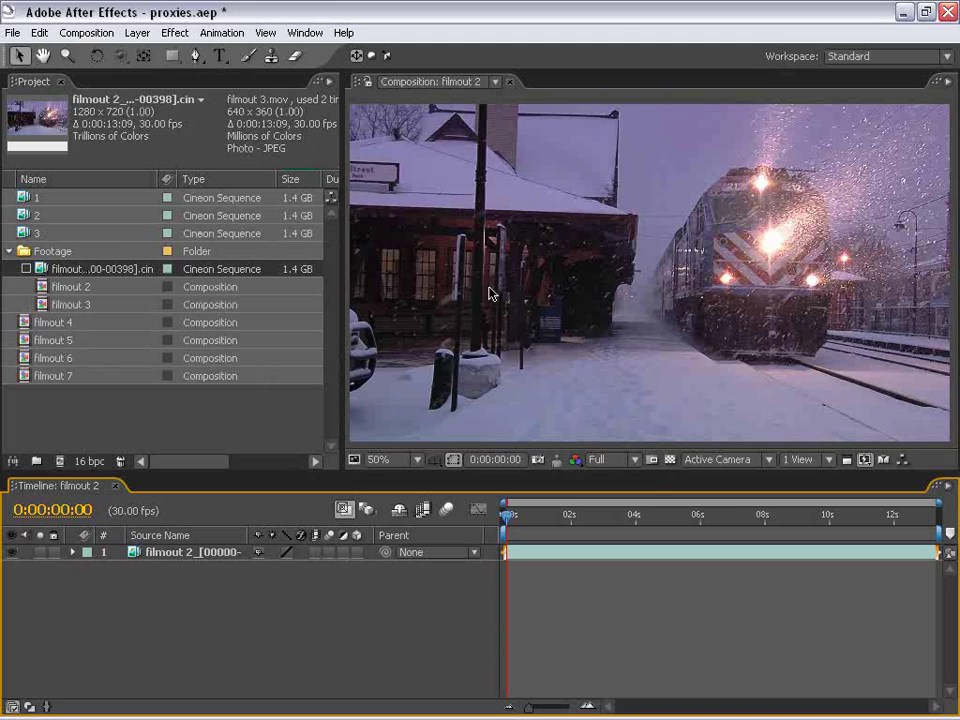
click(598, 459)
click(612, 493)
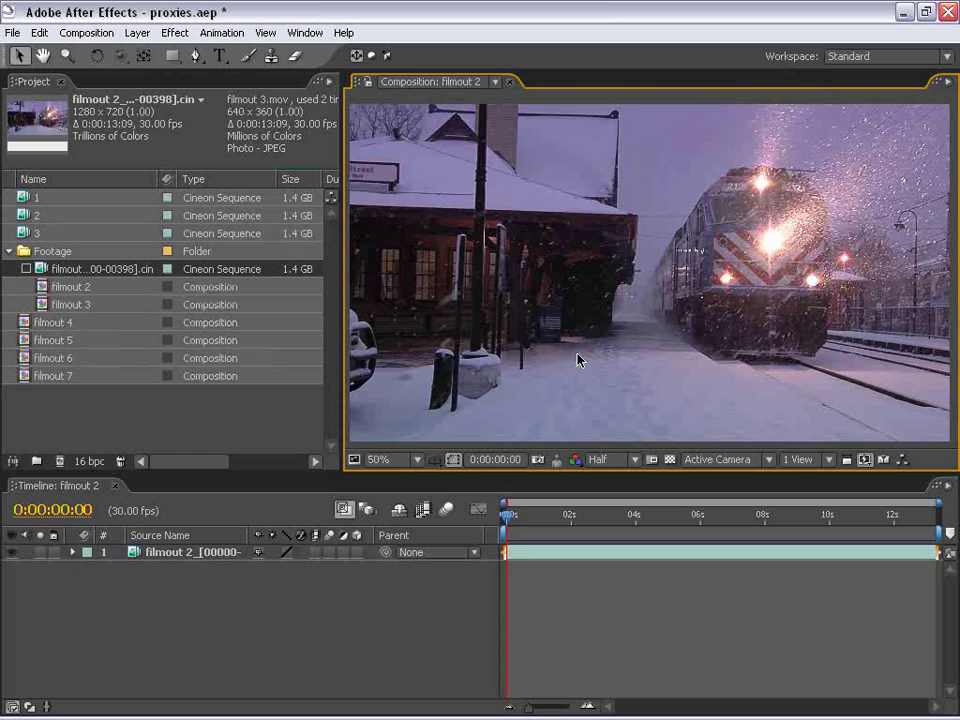
click(26, 269)
Scrub the timeline from about 8 to 12 seconds with Adaptive Resolution fast previews
drag(508, 516, 795, 516)
drag(868, 541, 754, 562)
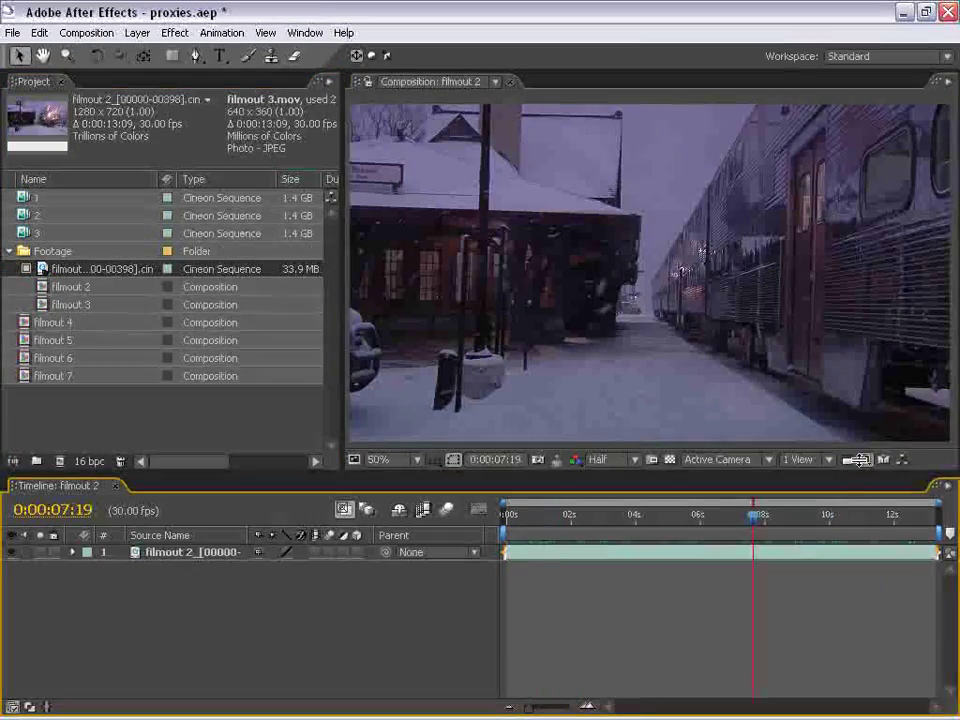
click(865, 460)
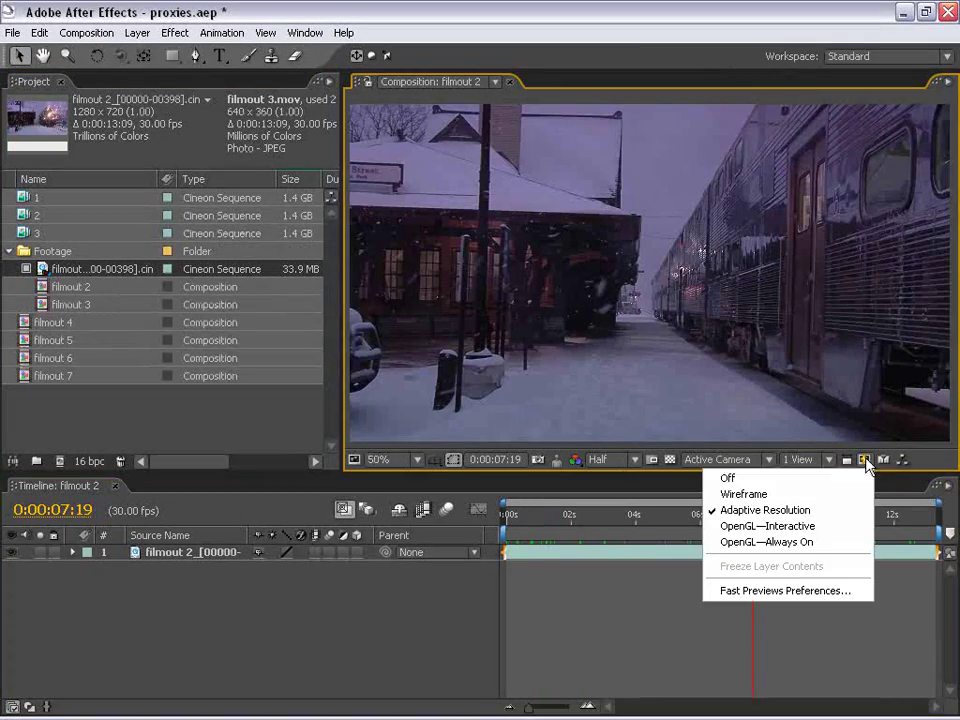
click(745, 512)
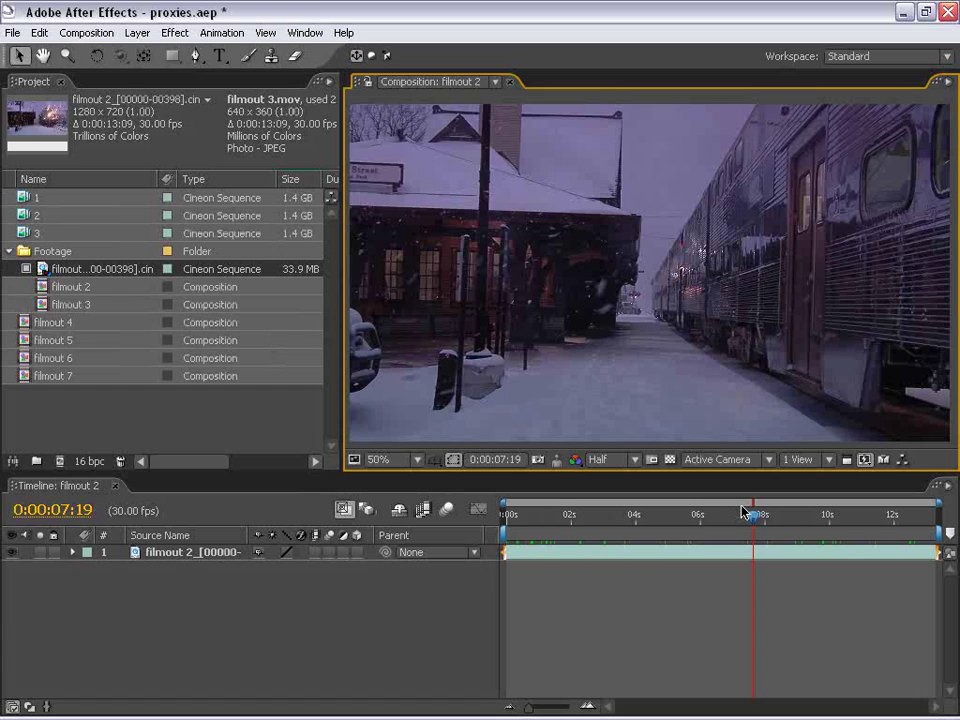
mouse_move(626, 231)
mouse_down()
mouse_move(574, 242)
mouse_move(527, 392)
mouse_up()
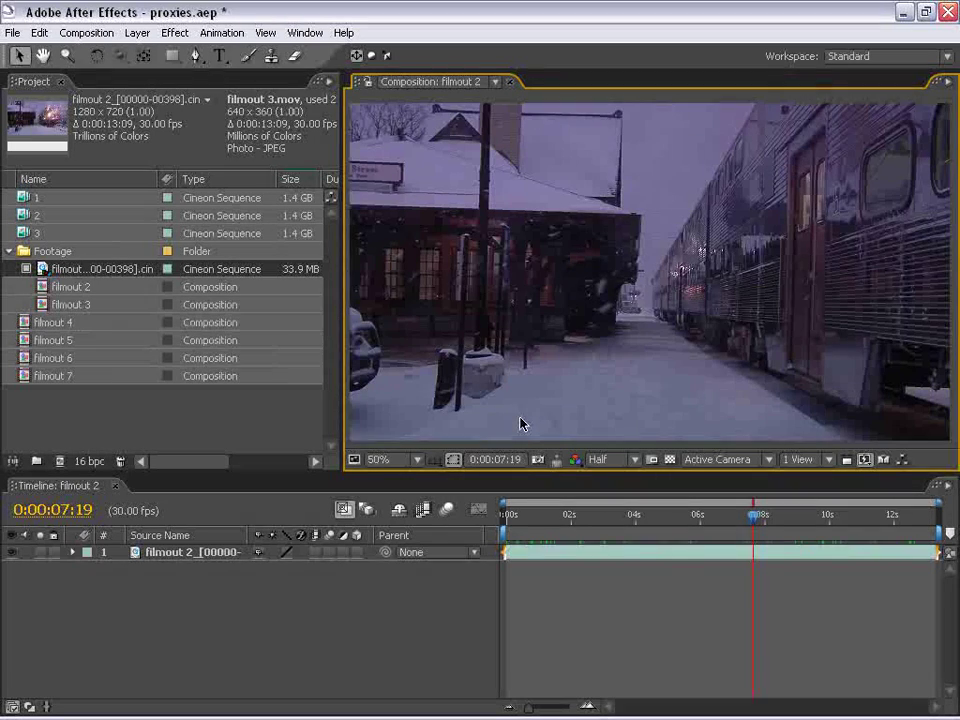
drag(880, 516, 494, 545)
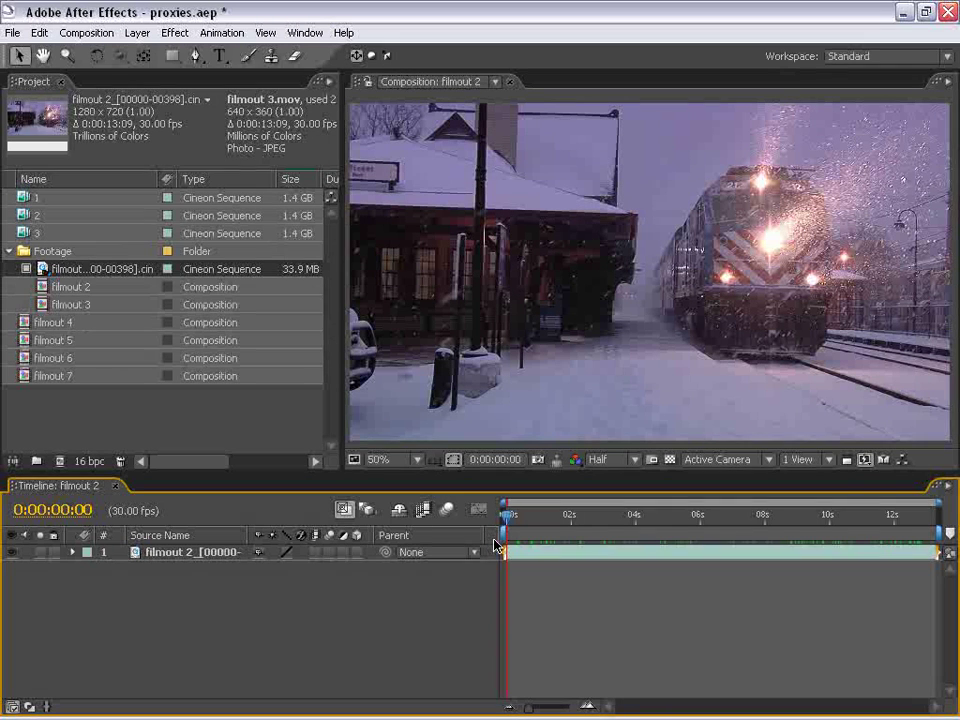
Switch to the Motion Tracking workspace and start tracking motion on the filmout 2 layer
click(525, 553)
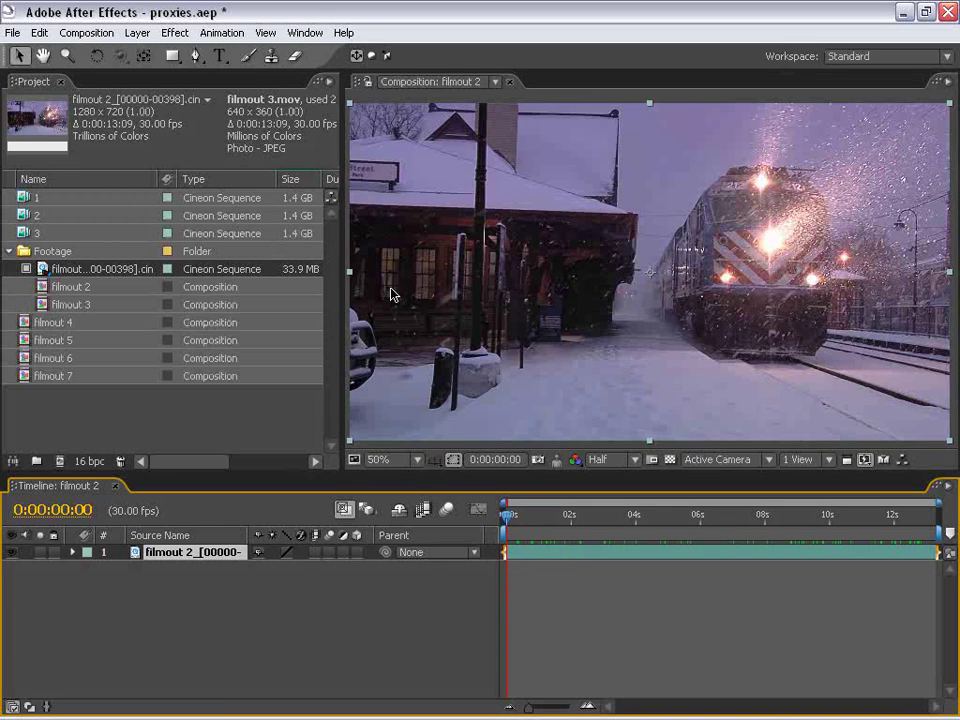
click(305, 33)
click(898, 57)
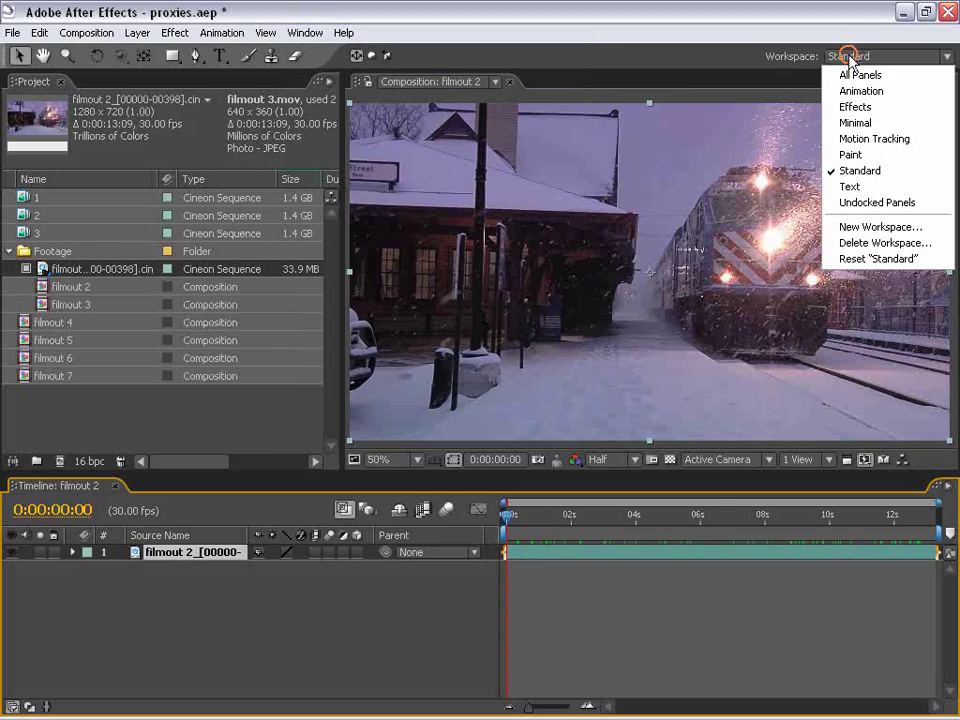
click(872, 139)
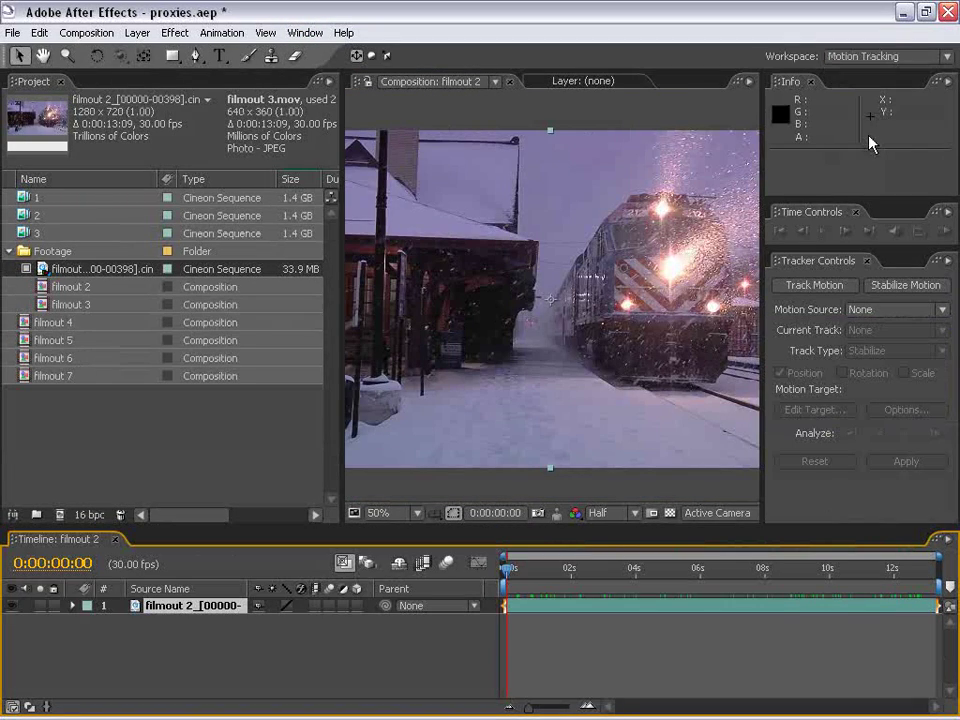
click(812, 286)
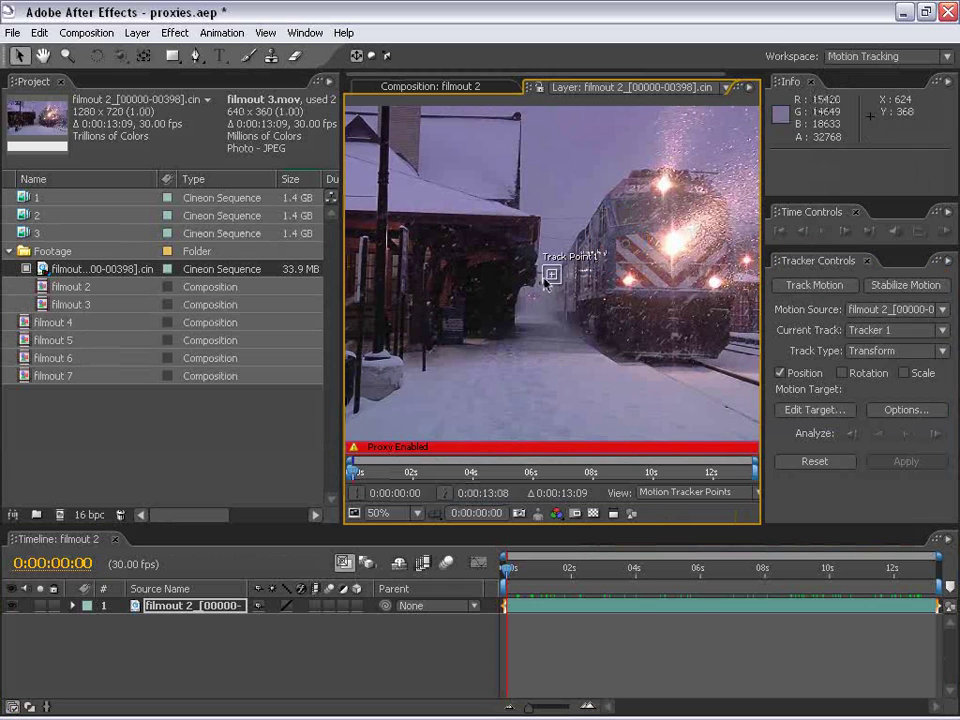
Fit Track Point 1 on the train's front, use full-resolution footage, briefly analyze forward, close the layer view
drag(562, 286, 580, 313)
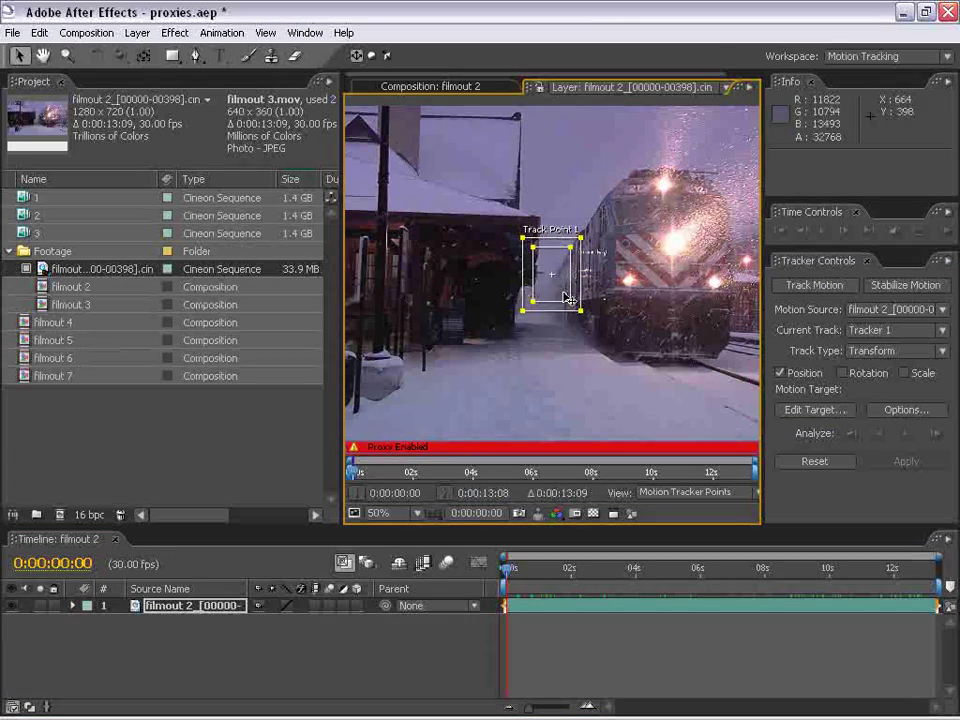
drag(551, 274, 566, 252)
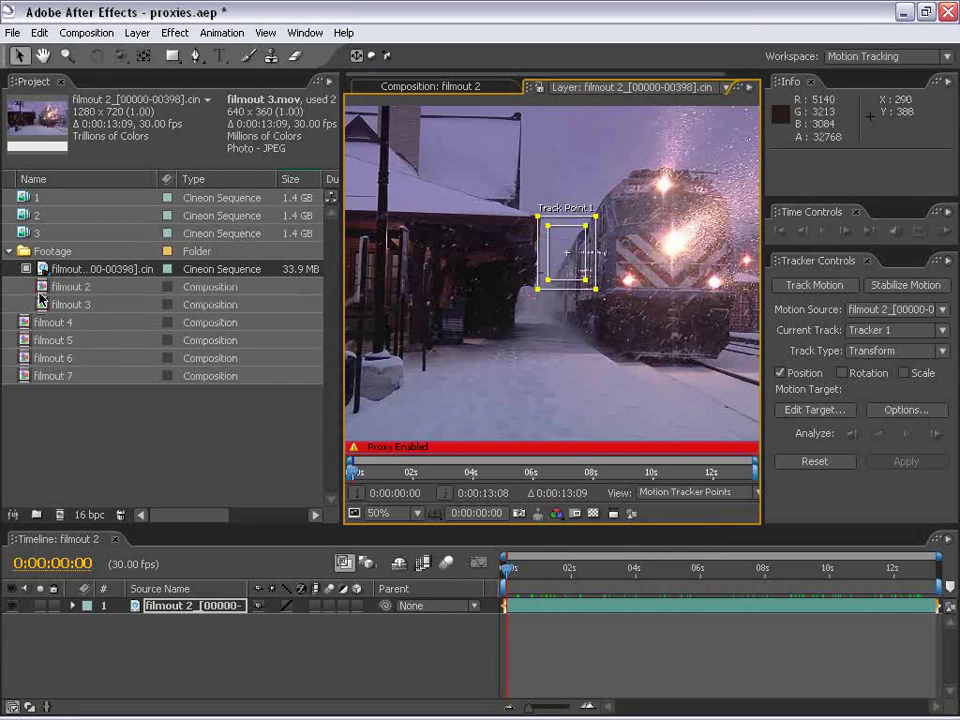
click(26, 270)
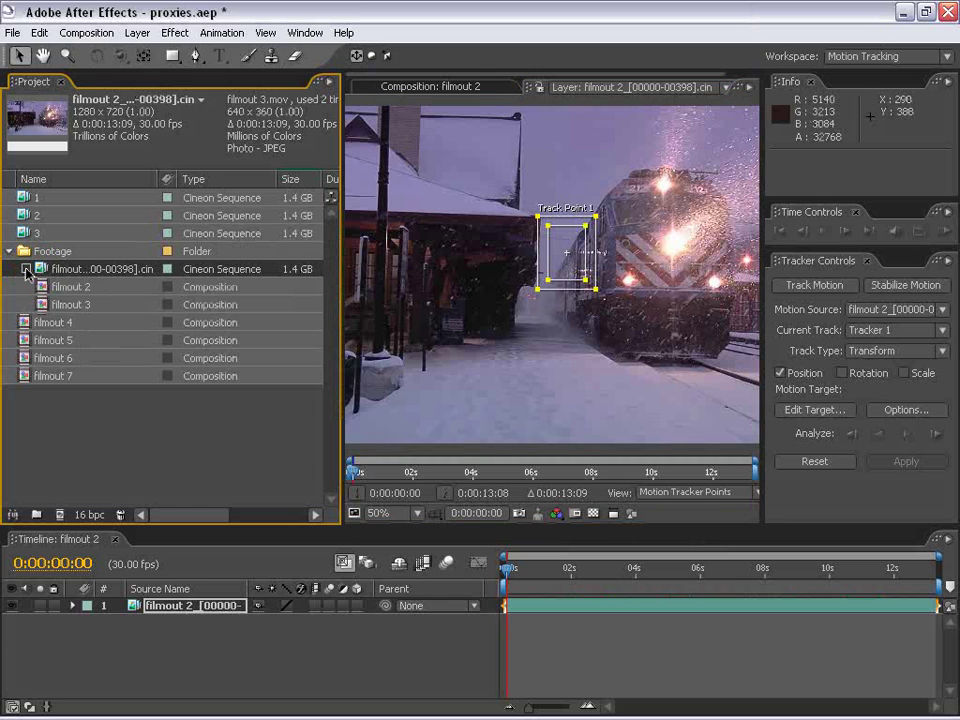
drag(588, 283, 580, 269)
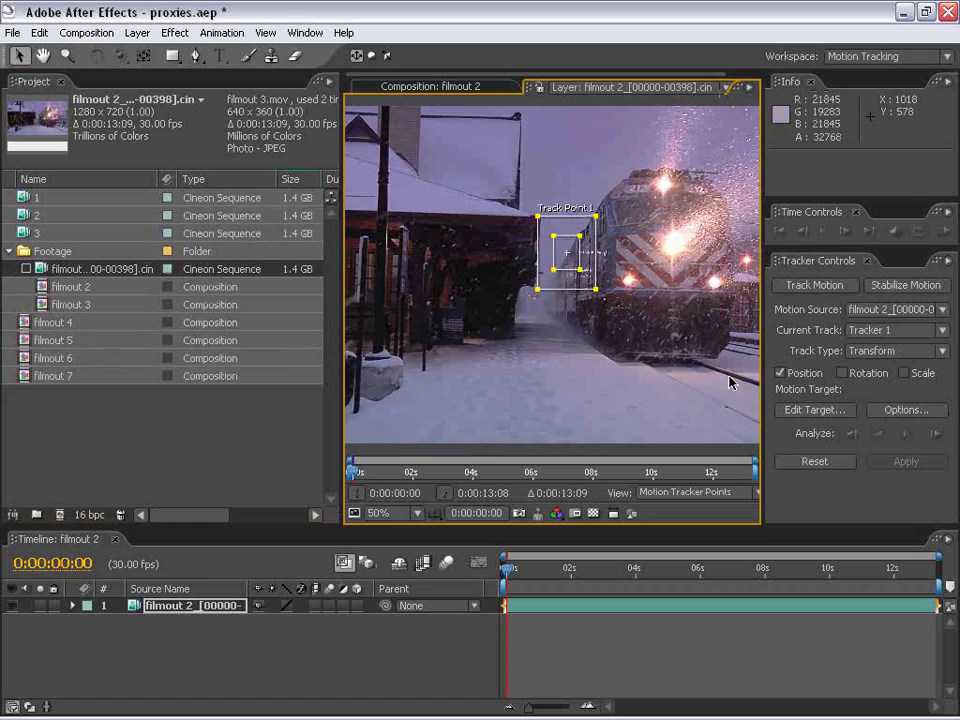
click(911, 434)
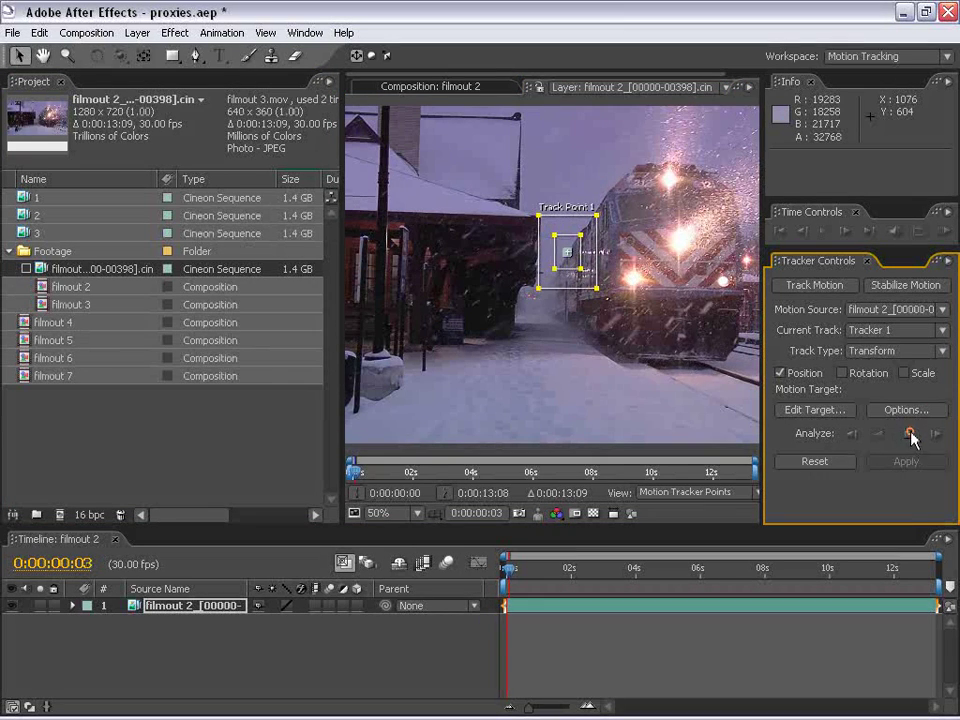
click(911, 434)
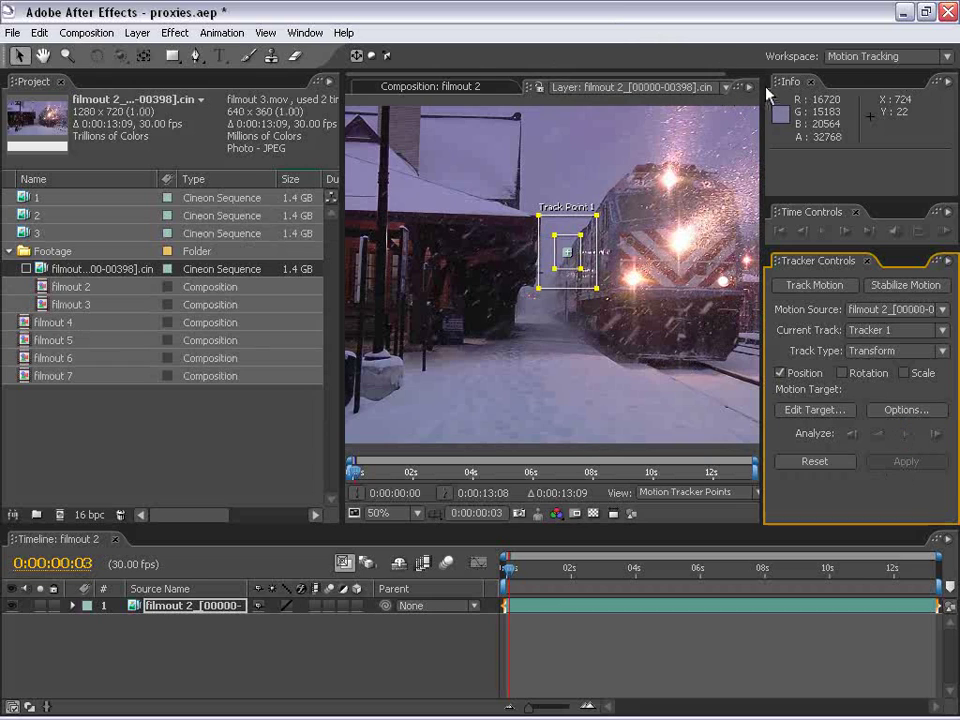
drag(763, 85, 858, 85)
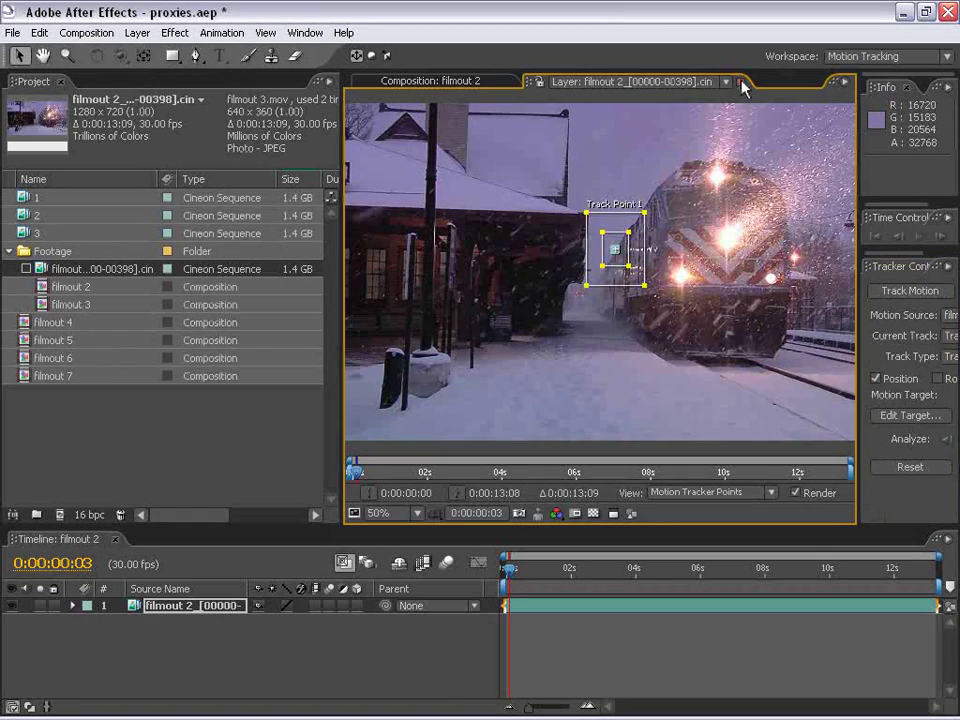
click(741, 85)
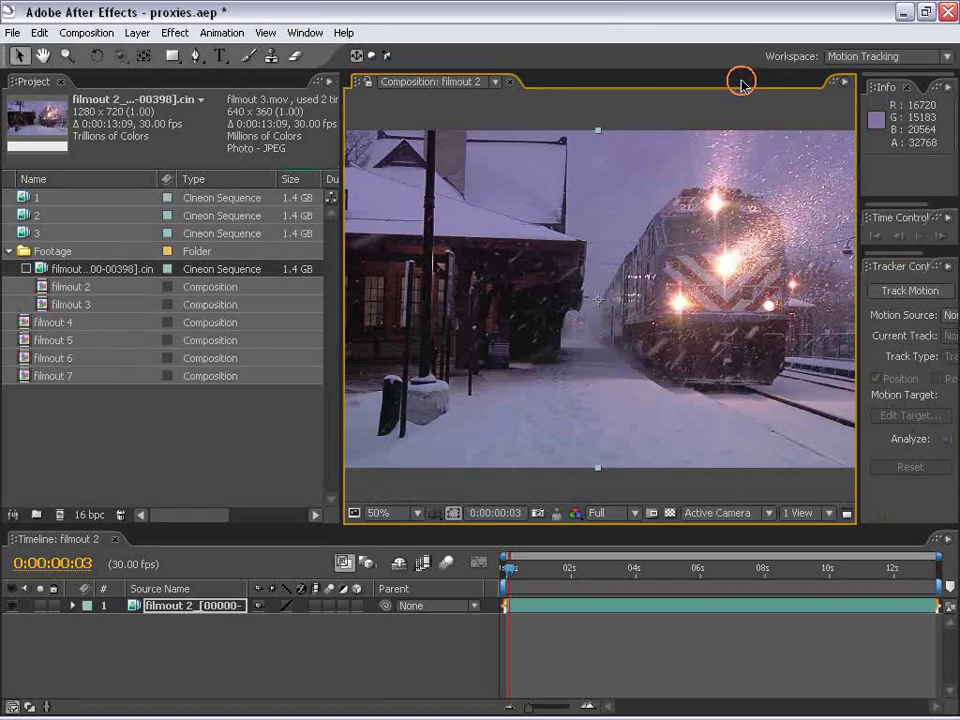
Return to the Standard workspace and turn the footage proxy back on
click(603, 513)
click(611, 533)
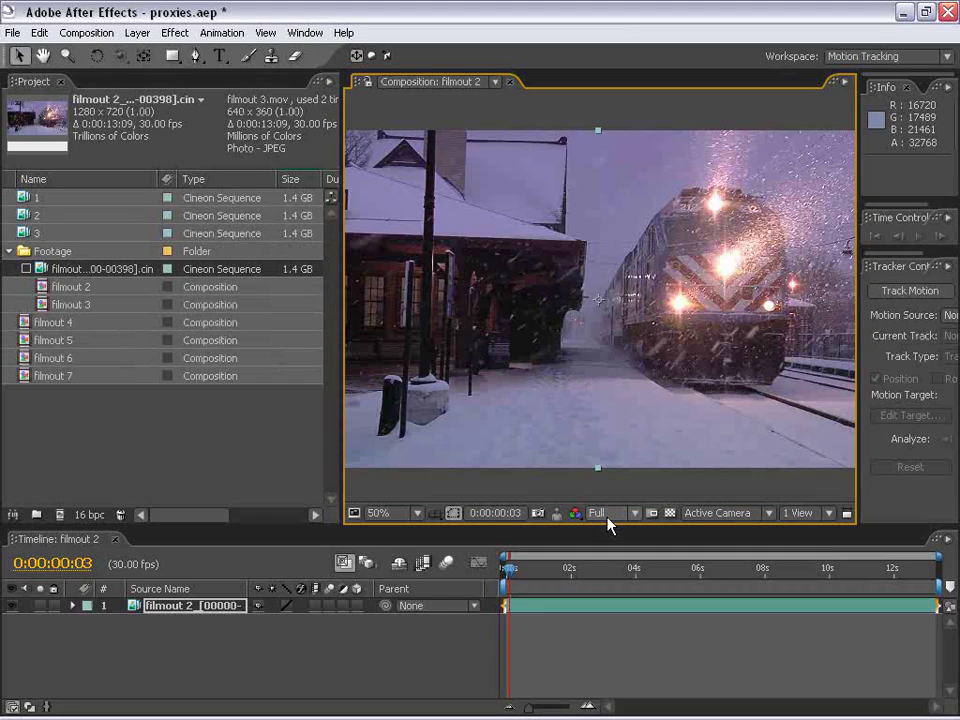
click(886, 56)
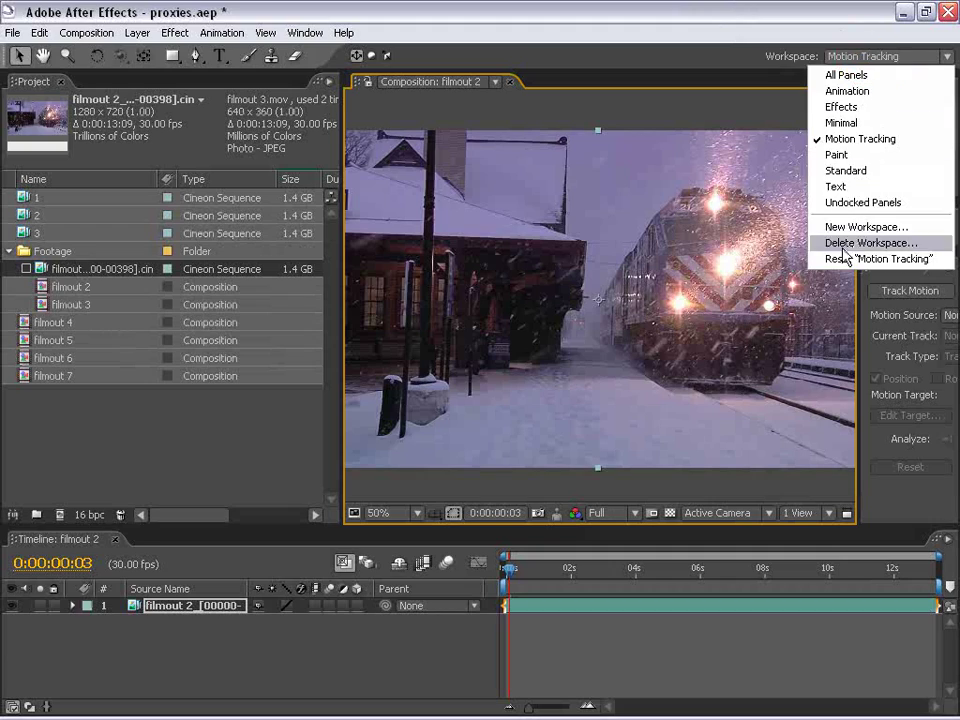
click(846, 170)
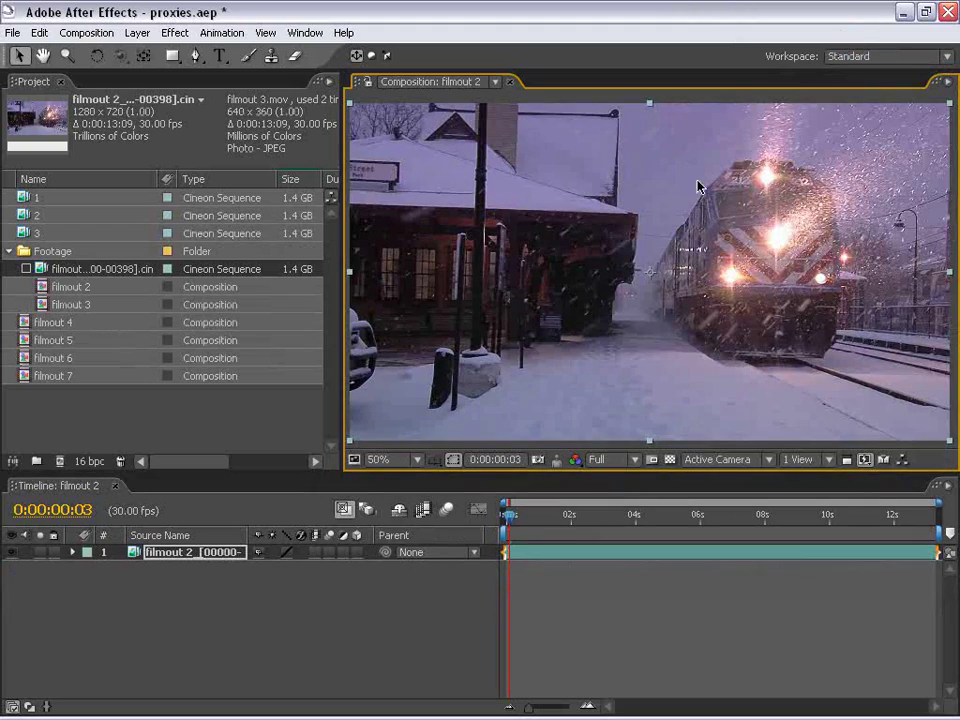
click(660, 598)
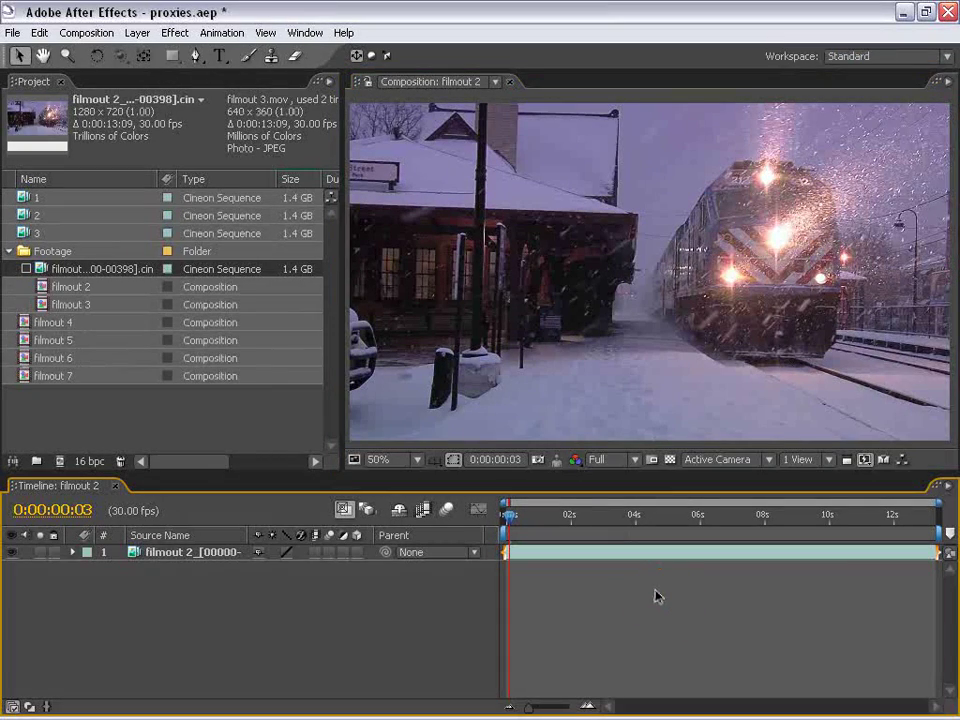
click(26, 269)
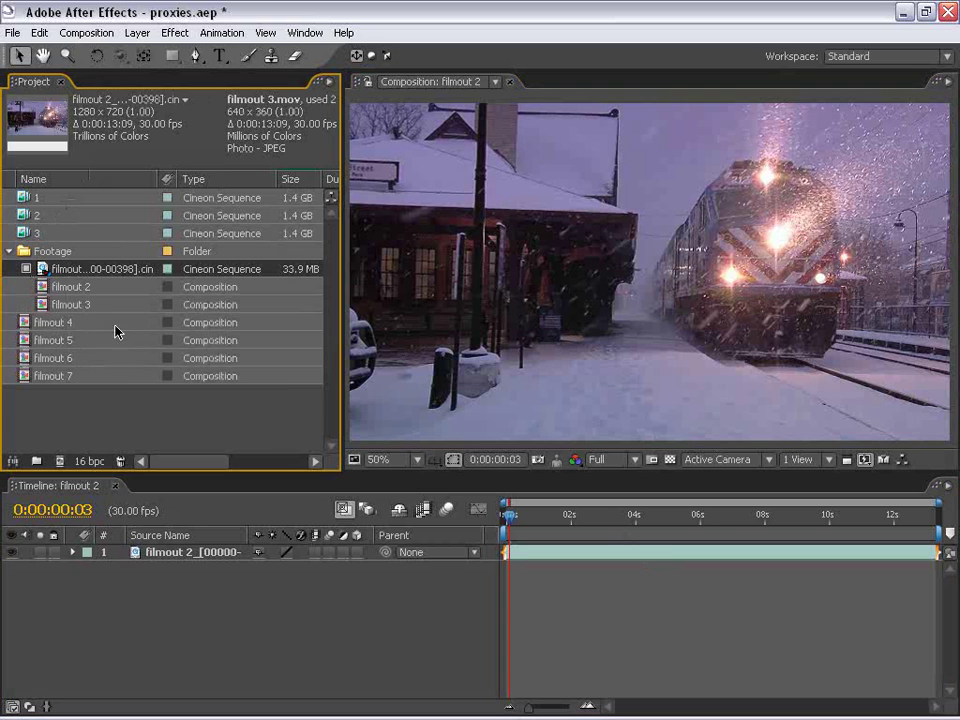
Set the preview to Half resolution and scrub through where the train passes
click(634, 596)
drag(566, 514, 672, 516)
click(600, 463)
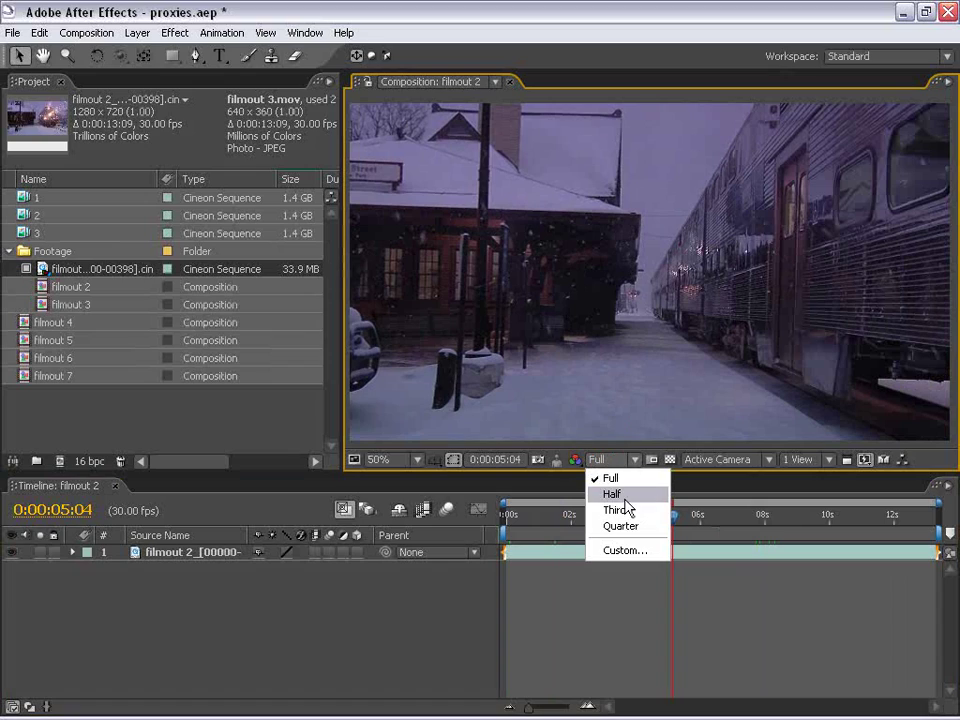
click(608, 494)
drag(709, 528, 480, 535)
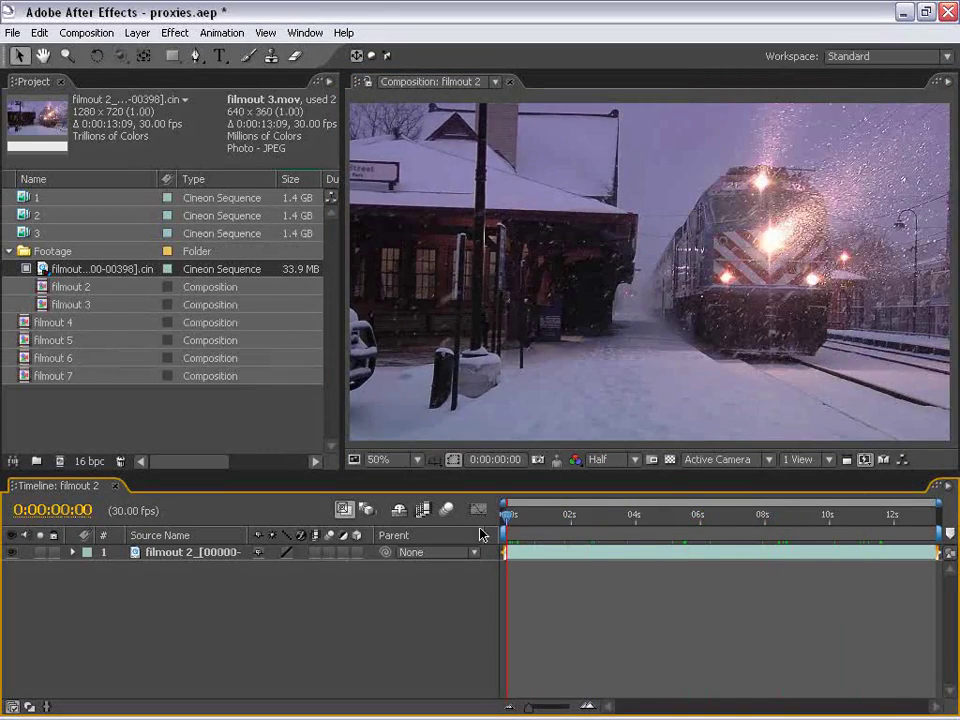
Show the Time Controls panel and set RAM Preview resolution to Half, then back to Auto
click(304, 33)
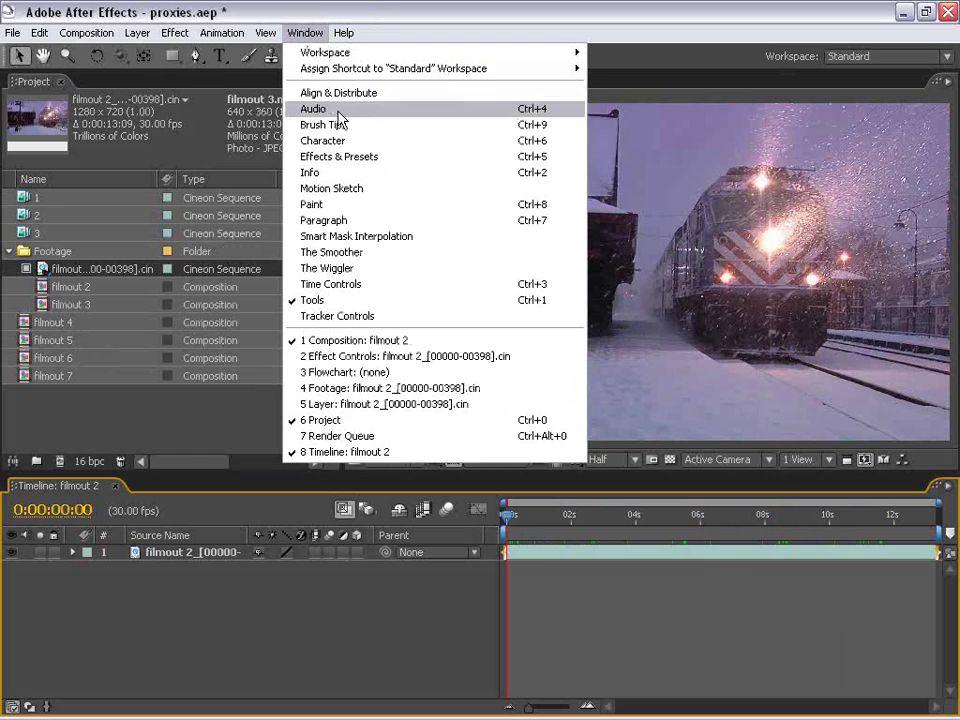
click(330, 284)
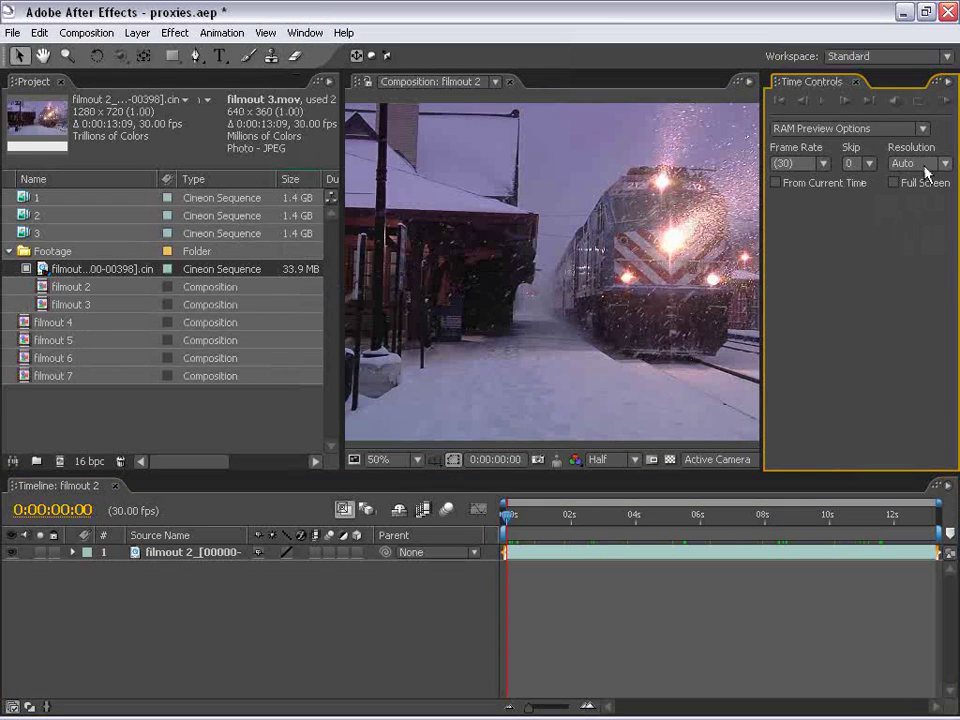
click(926, 172)
click(898, 220)
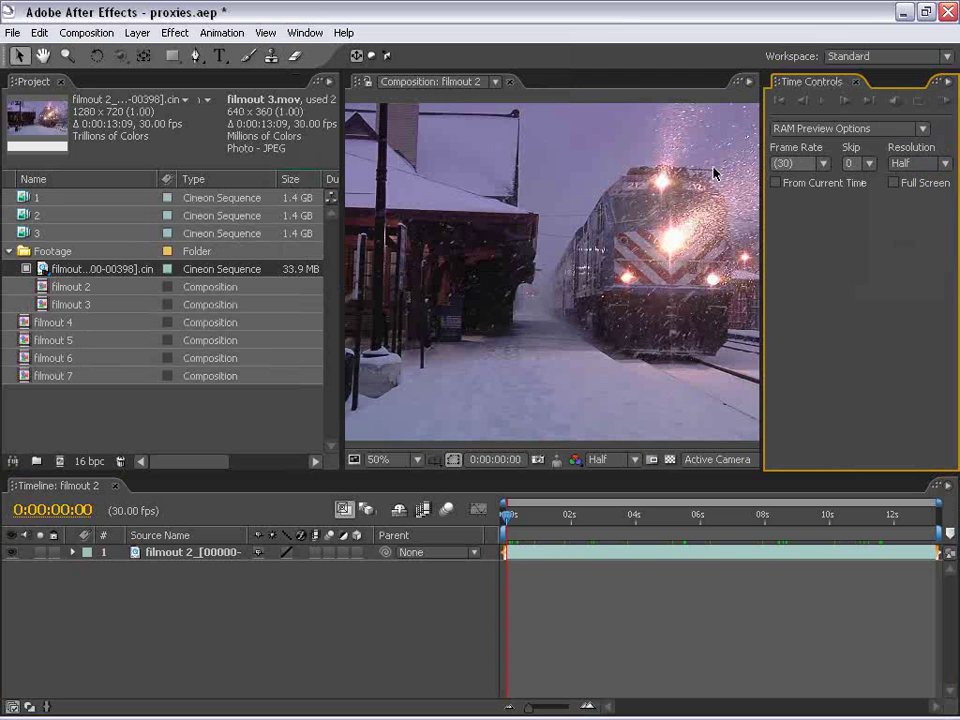
click(919, 163)
click(897, 180)
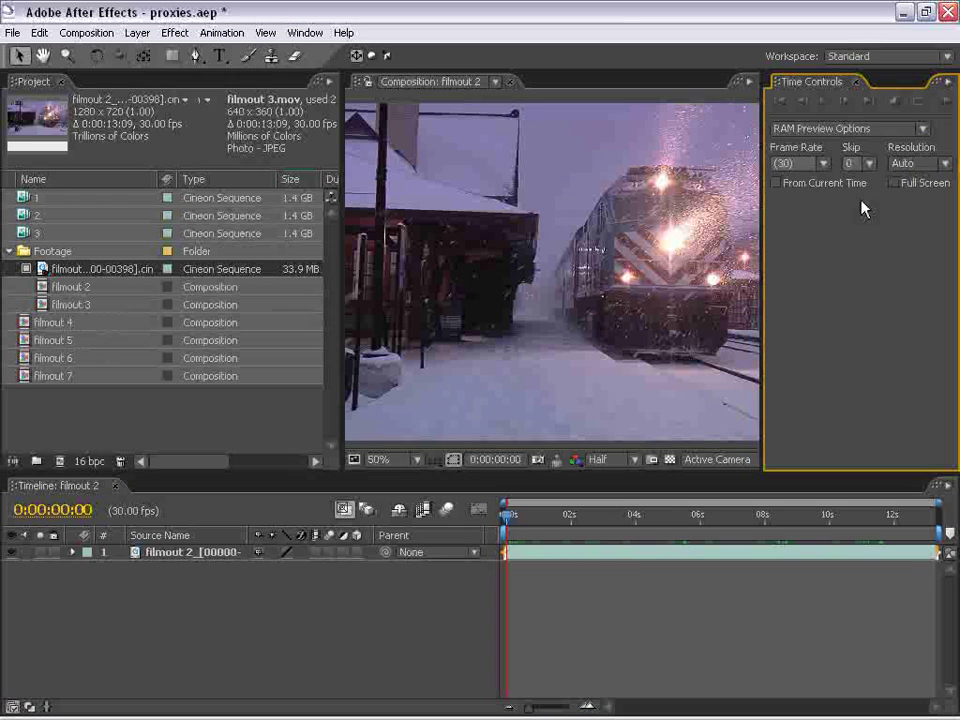
Toggle the filmout 2 footage proxy off and back on
click(499, 154)
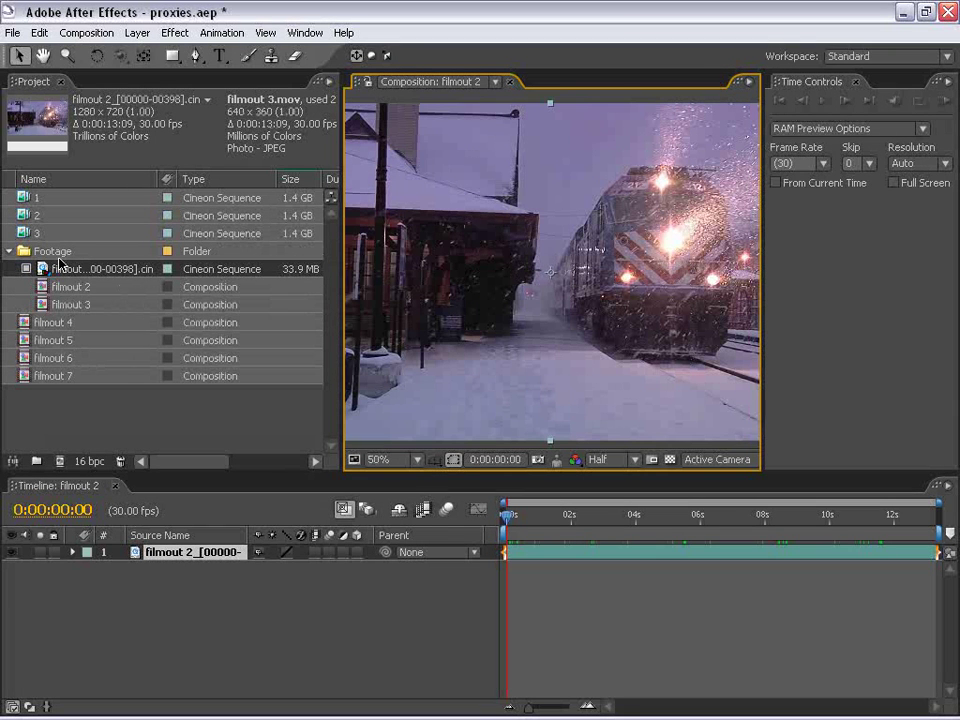
click(27, 270)
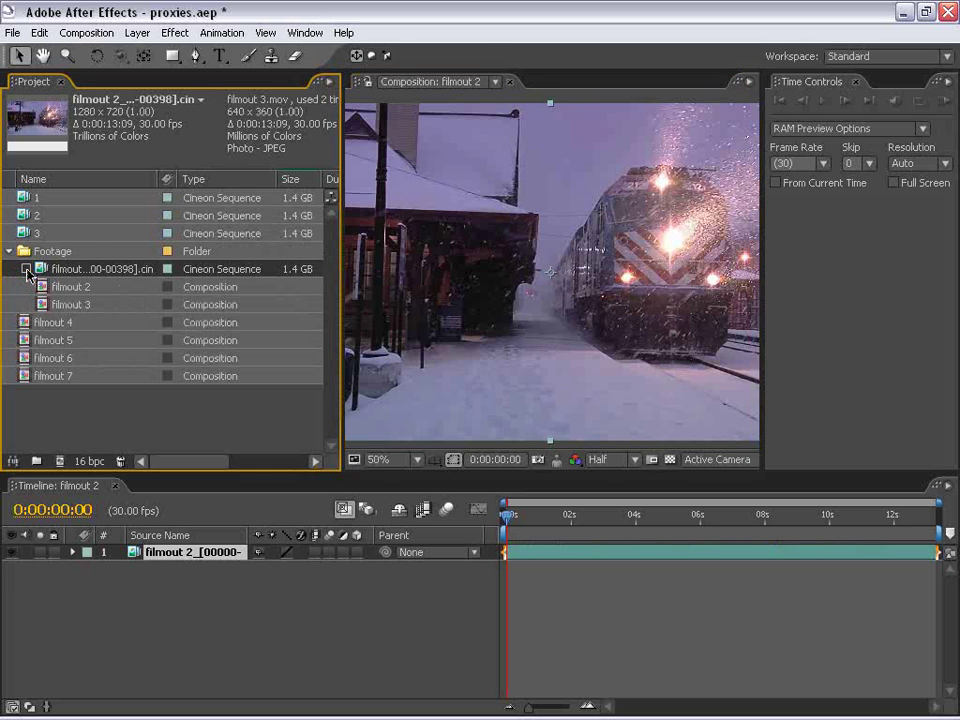
click(27, 270)
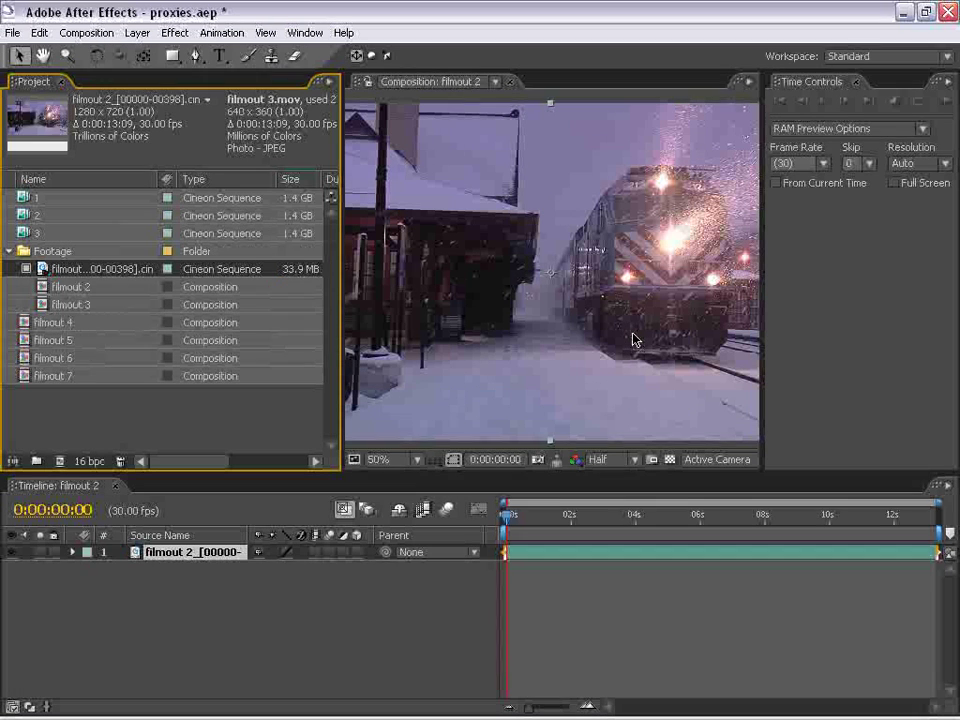
Add the filmout 2 composition to the Render Queue
click(484, 208)
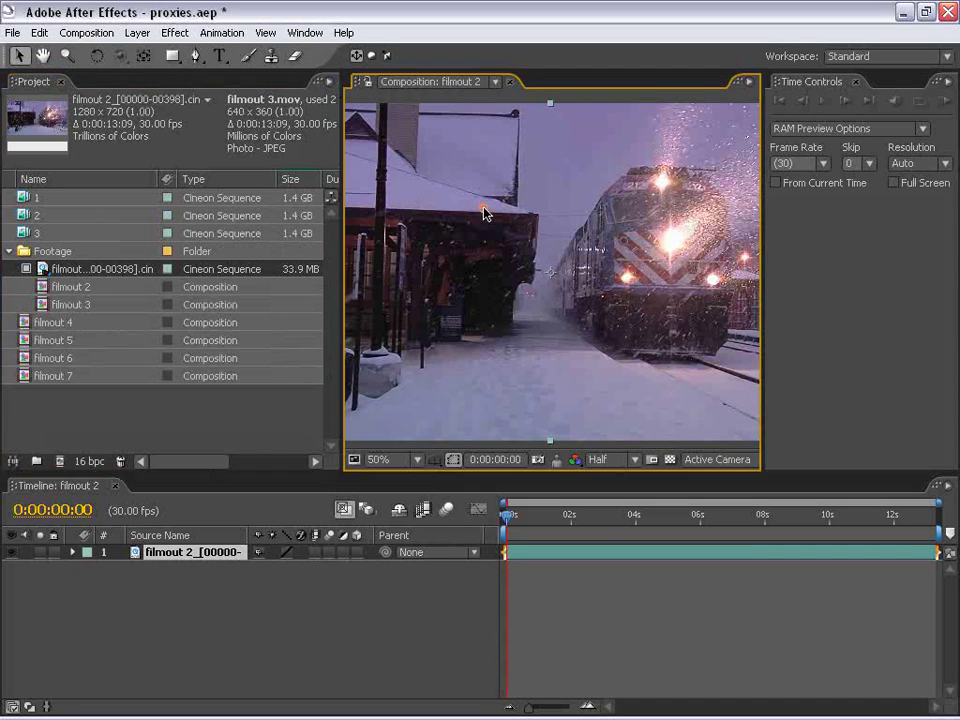
click(92, 32)
click(128, 166)
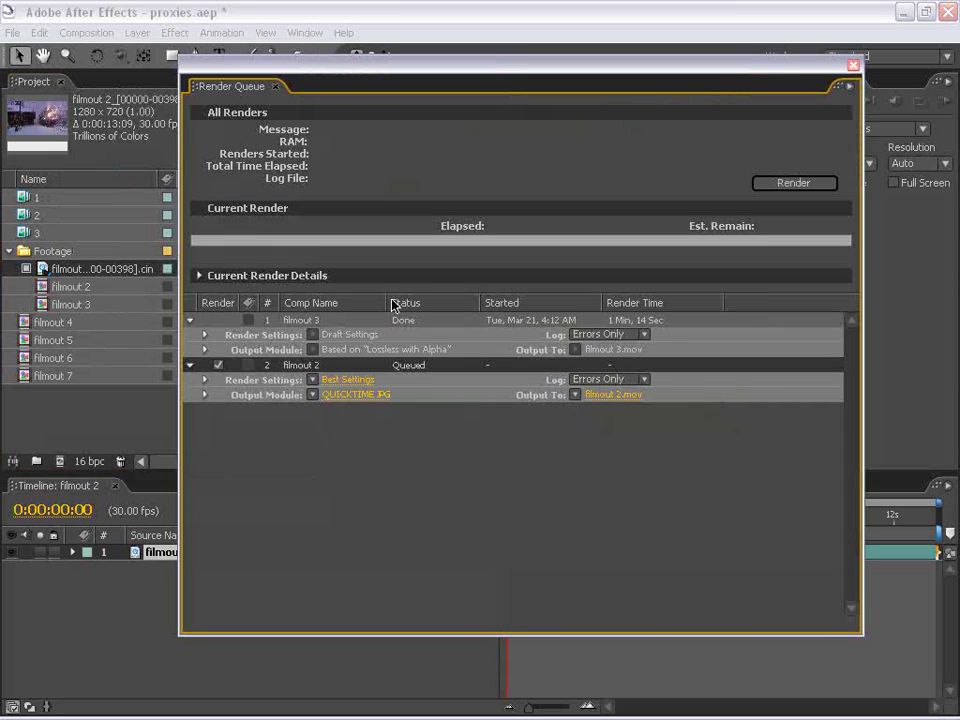
Confirm Best Settings renders with Use No Proxies, cancel, and close the Render Queue
click(336, 380)
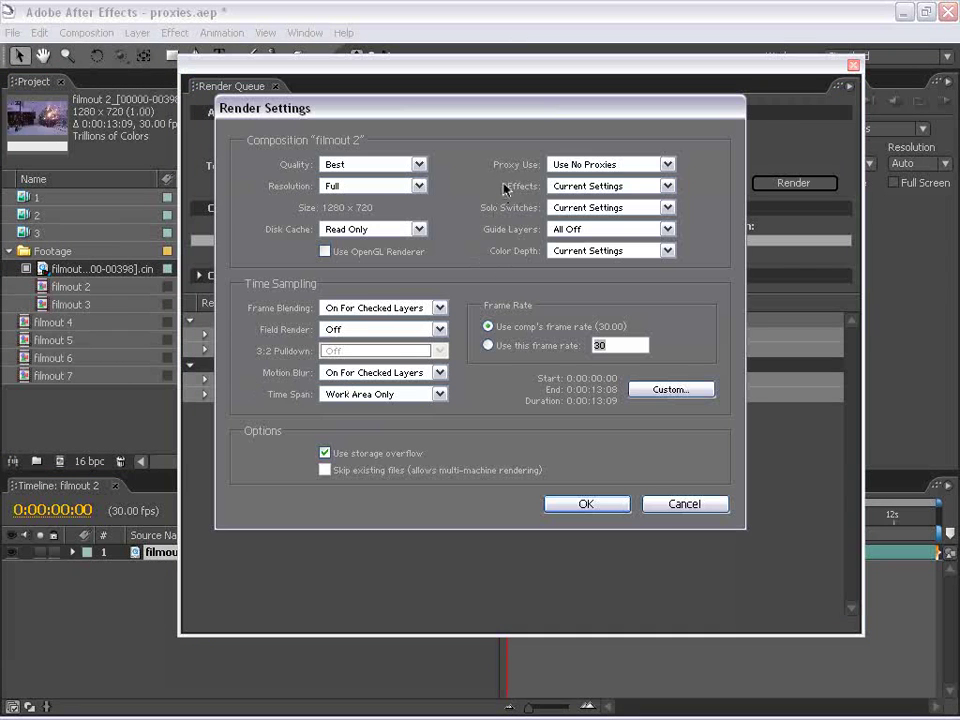
click(562, 170)
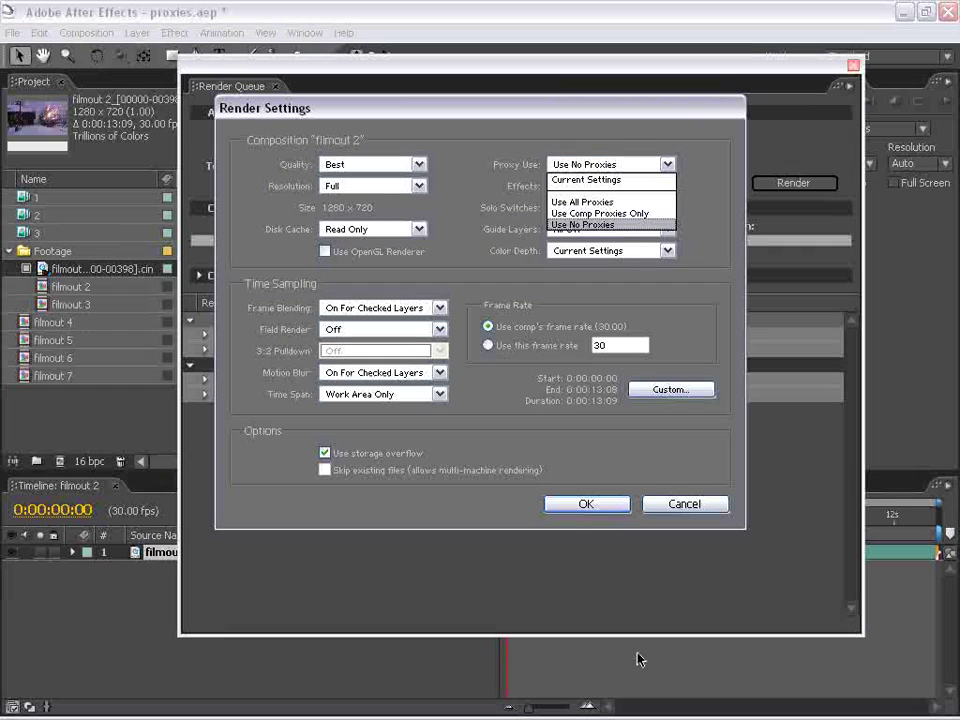
click(686, 495)
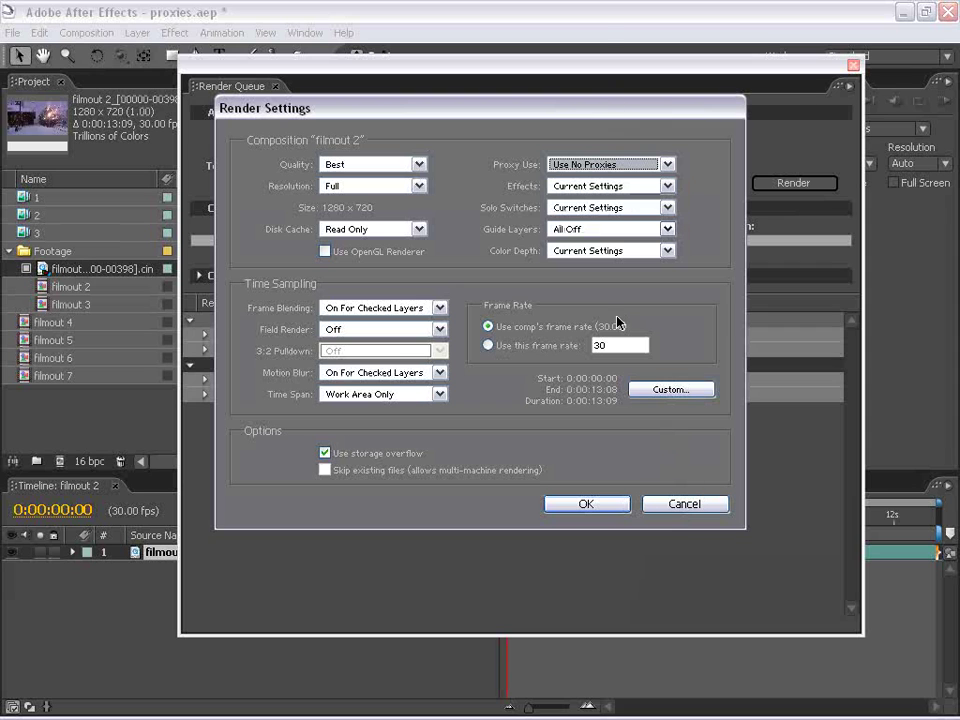
click(681, 504)
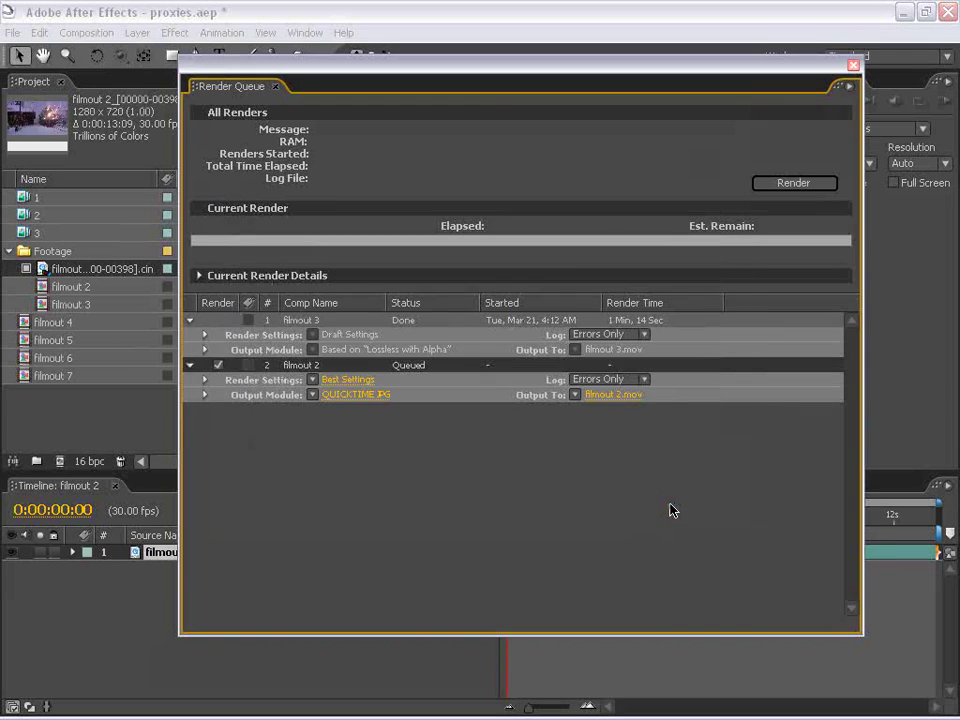
key(ctrl+w)
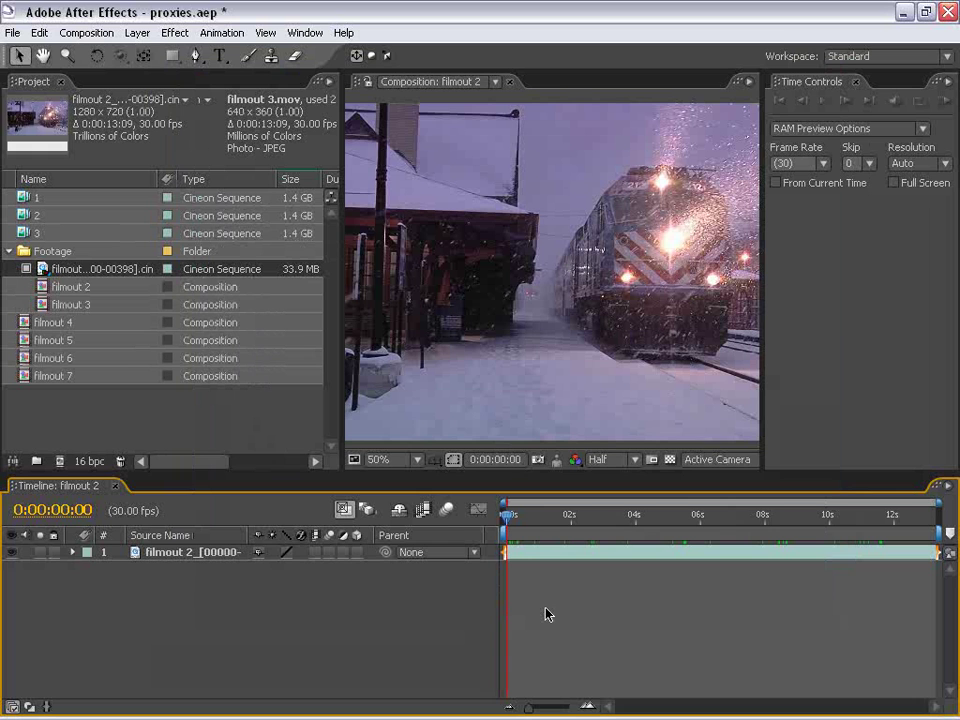